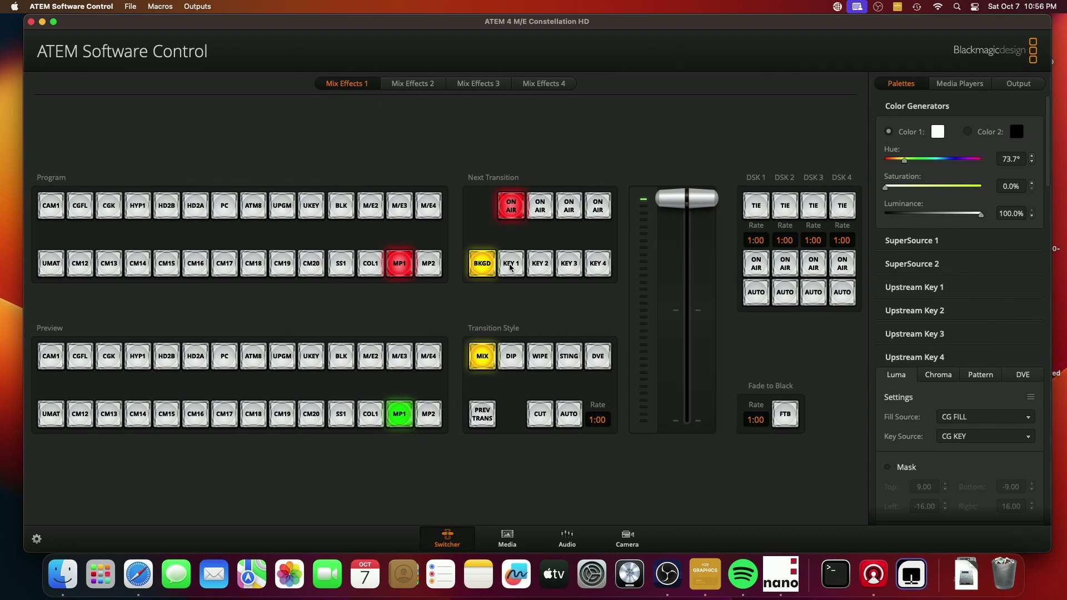
Select the colour bars as the M/E 1 preview source and run an auto mix with only the background in the next transition
left_click(512, 265)
left_click(513, 266)
key("shift")
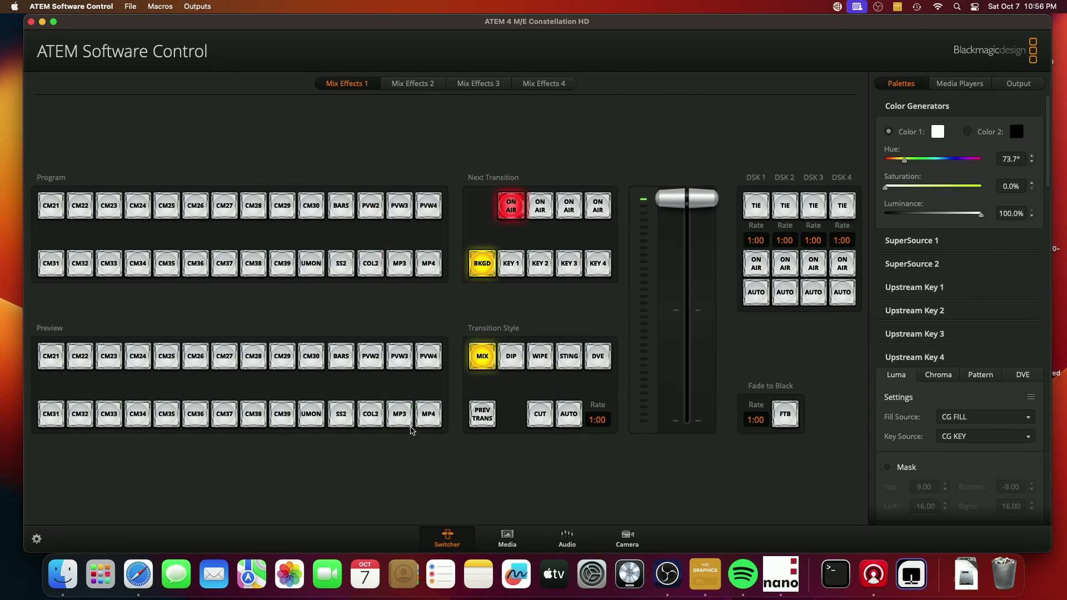
left_click(343, 360)
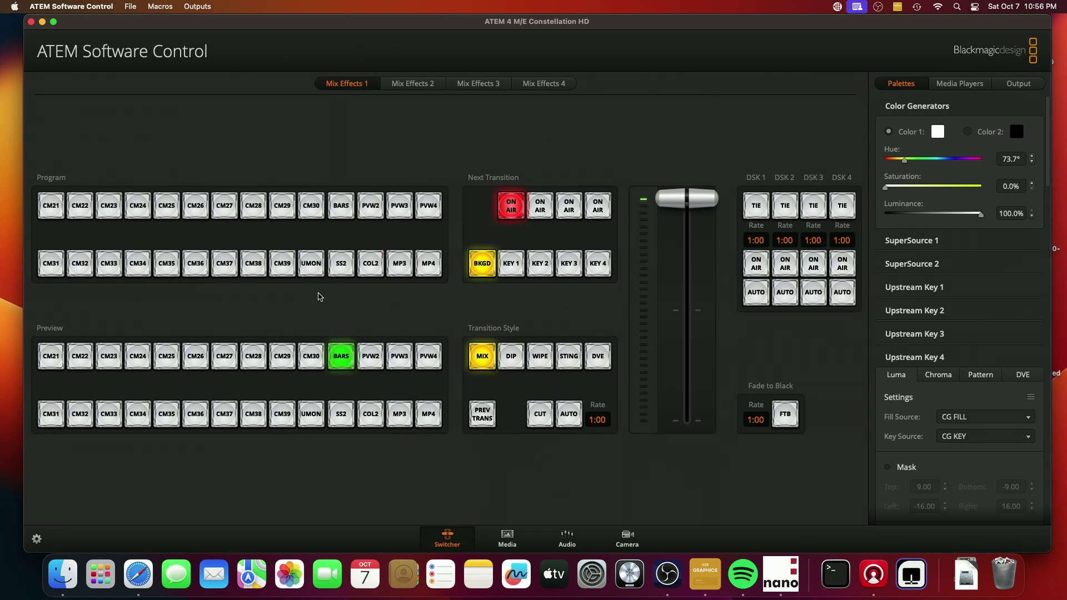
key("shift")
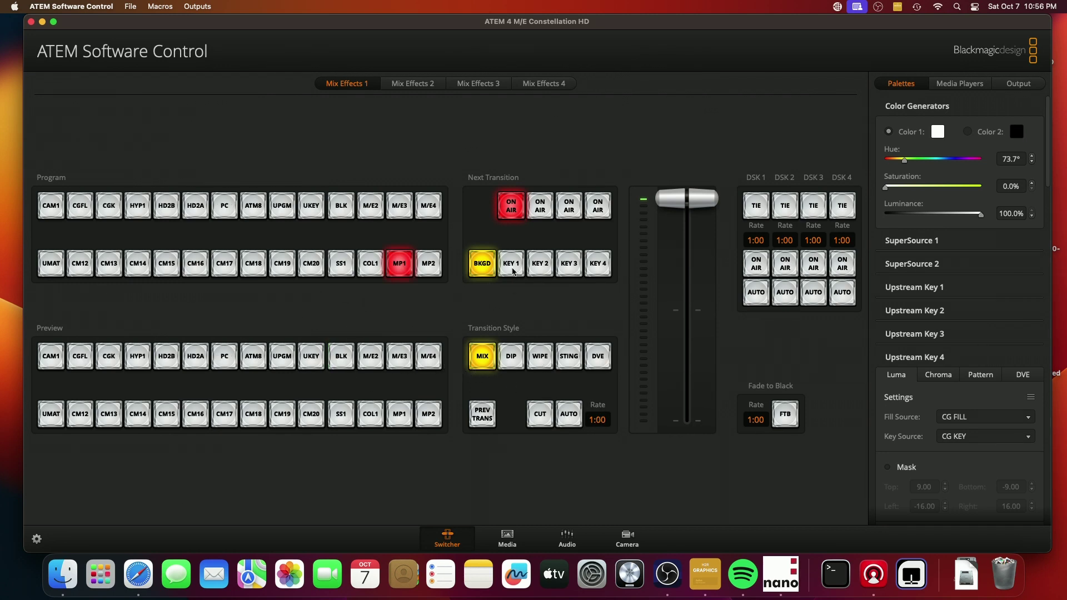
left_click(574, 416)
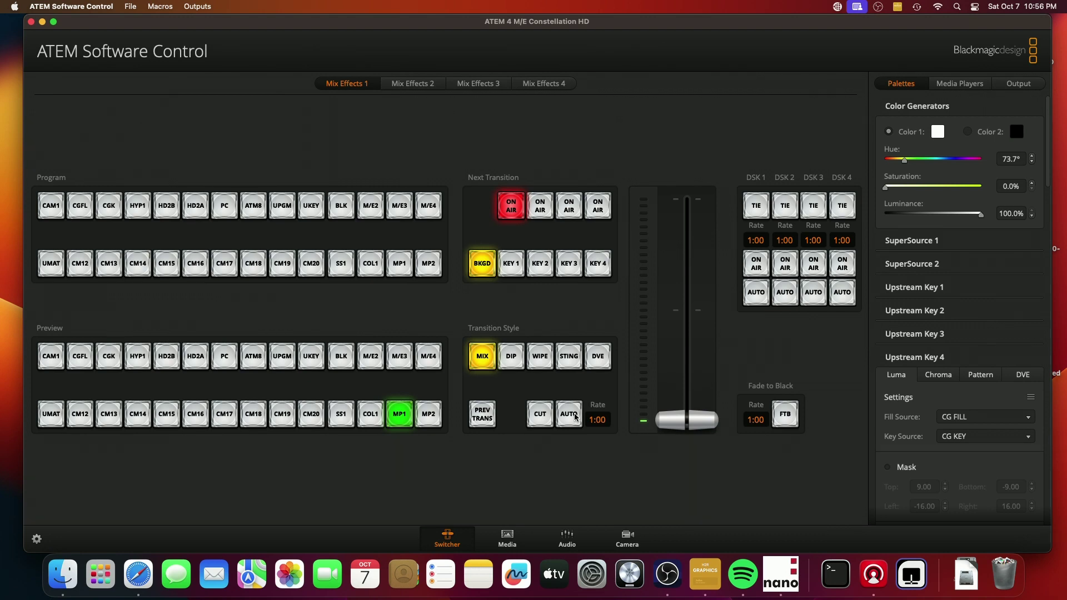
Include Key 1 alongside the background in the next transition and run an auto transition
left_click(515, 268)
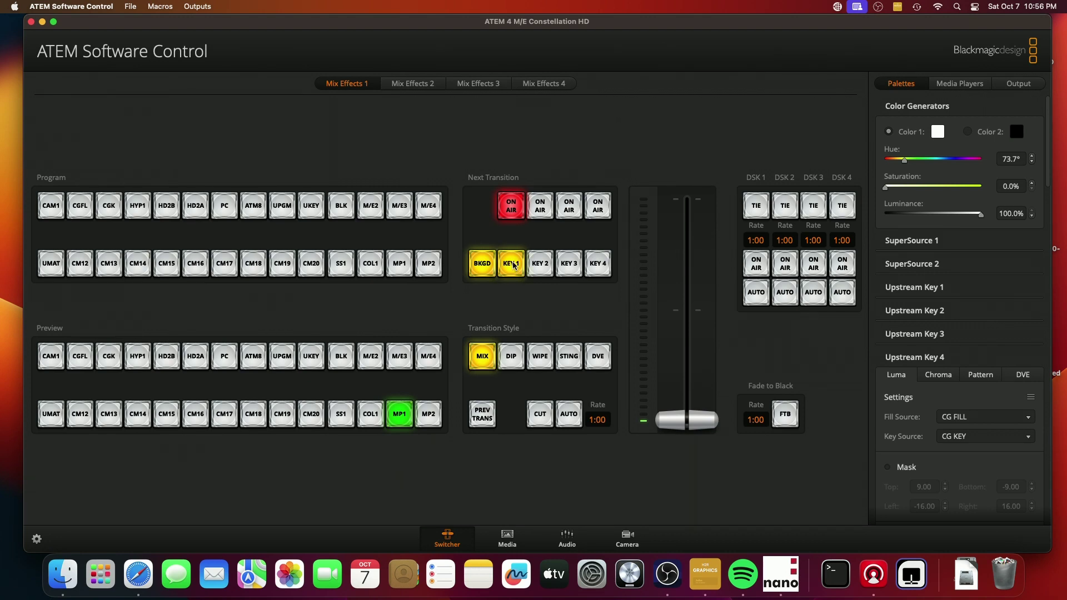
left_click(513, 266)
left_click(512, 266)
left_click(569, 414)
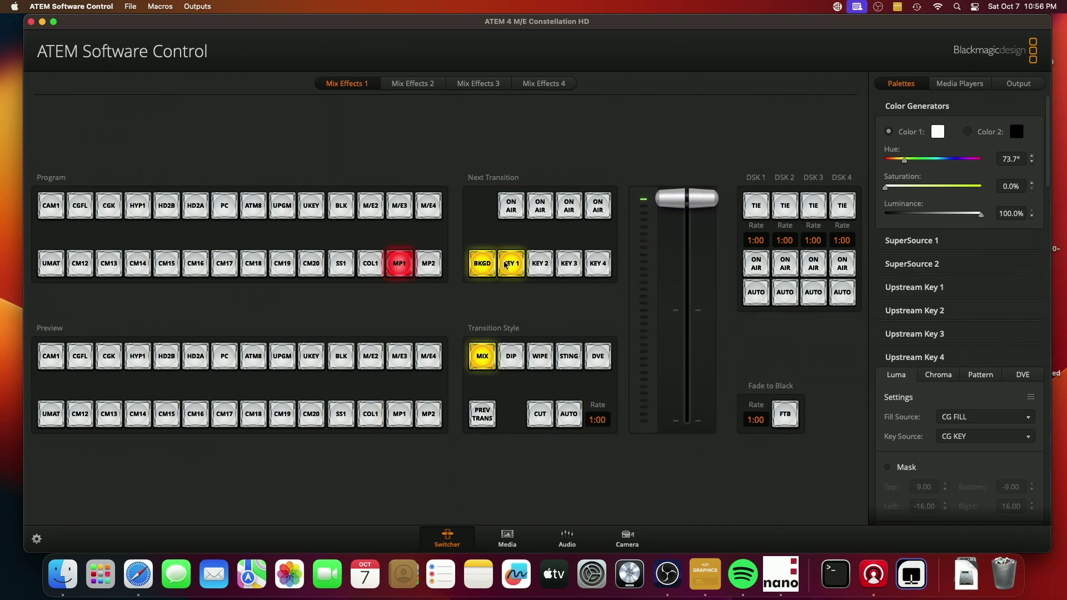
Run the combined background and Key 1 auto transition twice more, then put Key 1 on air and transition again
left_click(572, 421)
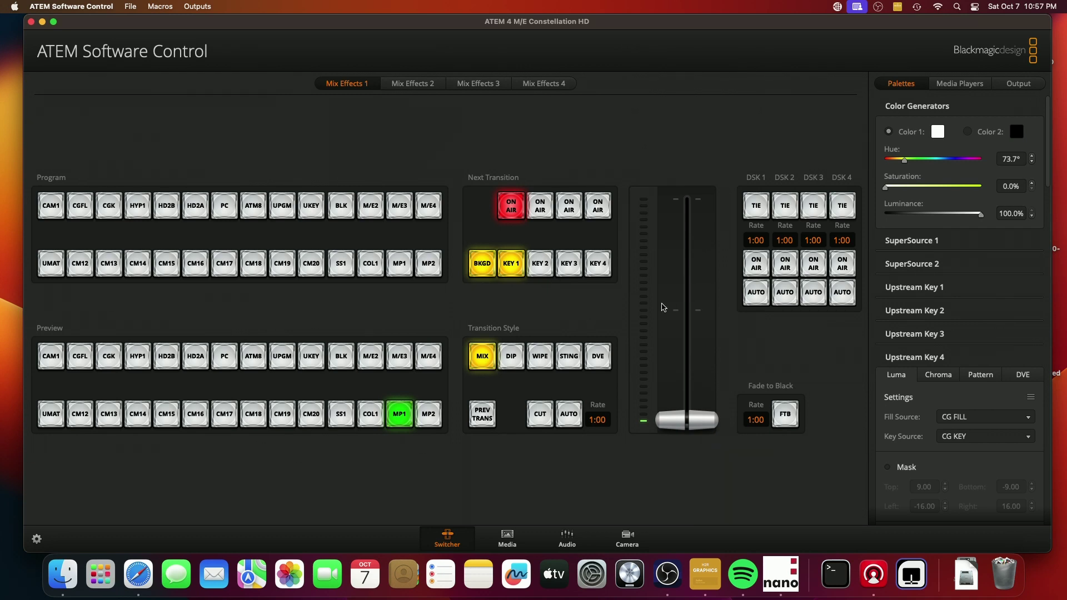
left_click(572, 416)
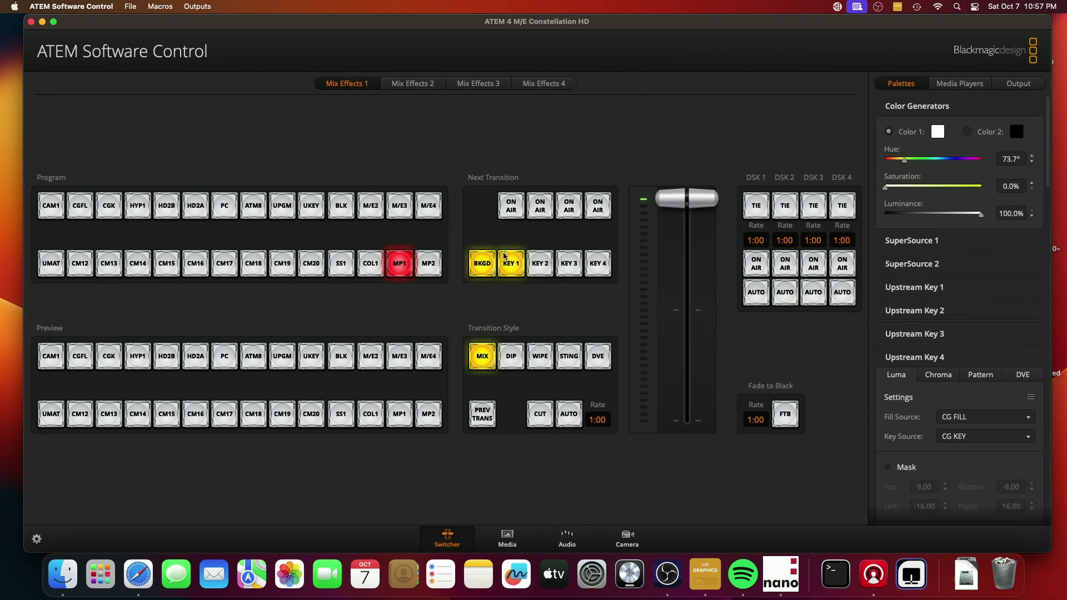
left_click(512, 208)
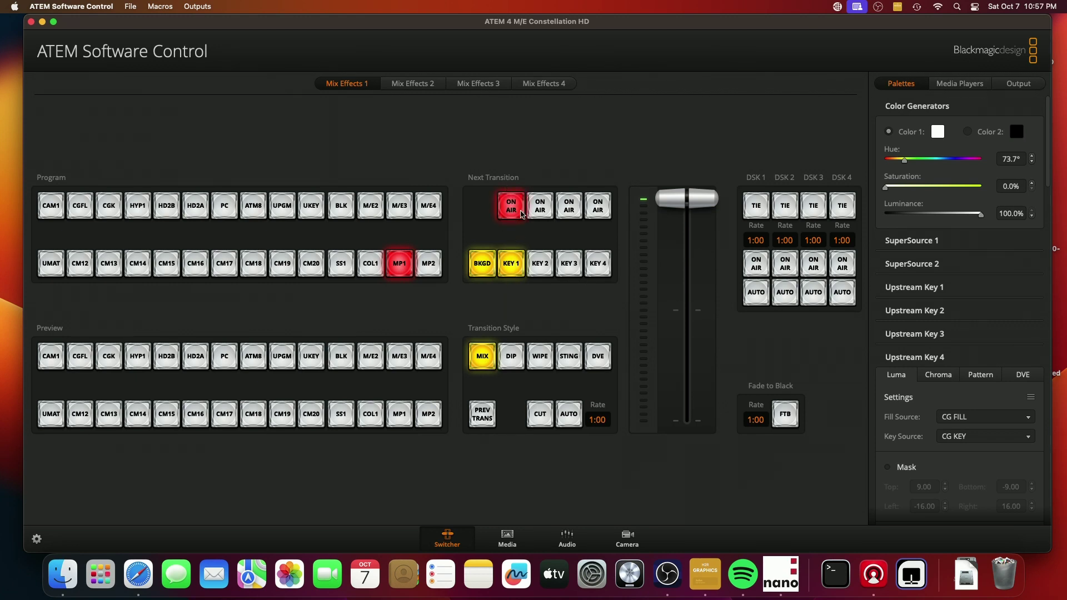
left_click(573, 414)
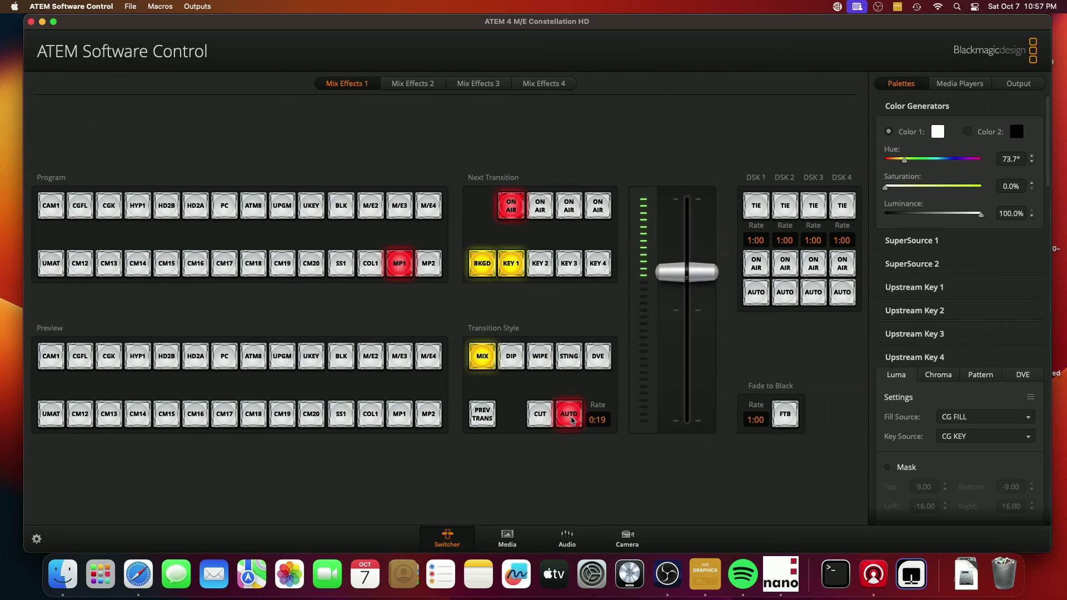
Run an auto transition without Key 1 in the selection, then re-include Key 1 and run another
left_click(512, 265)
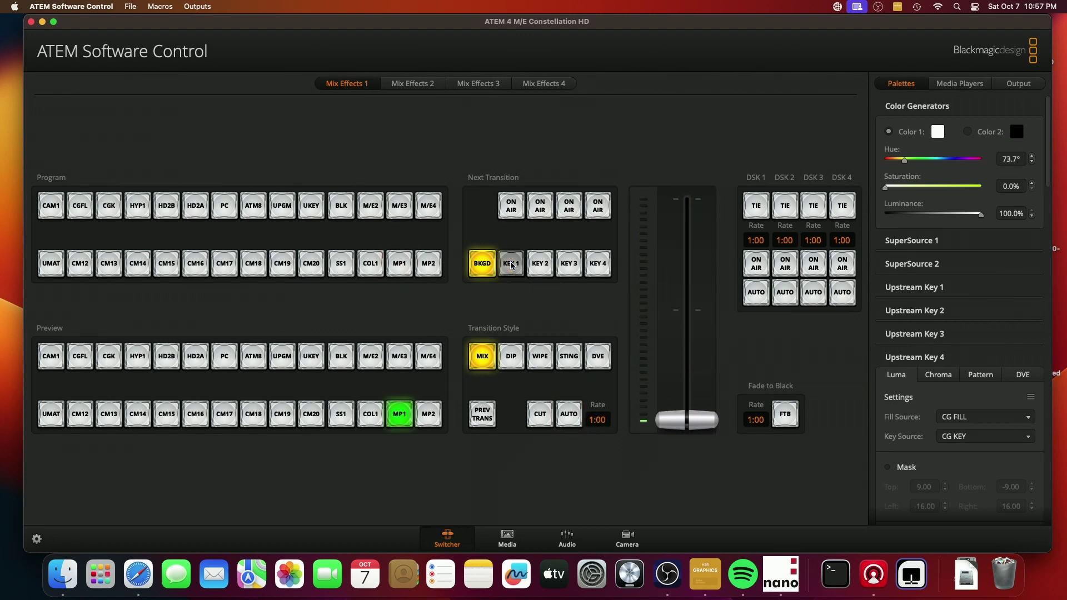
left_click(571, 415)
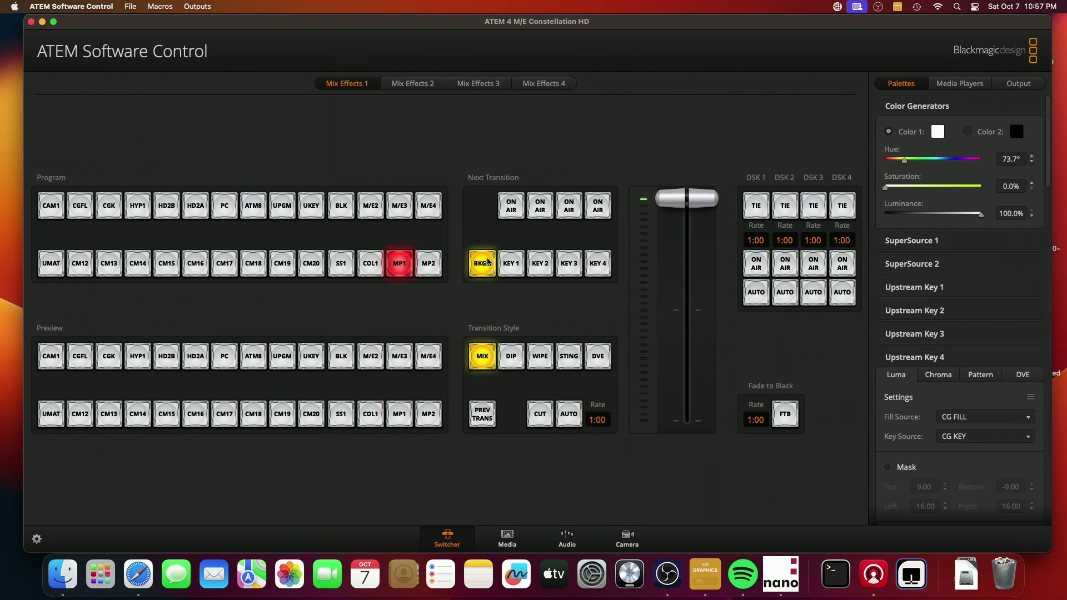
left_click(514, 264)
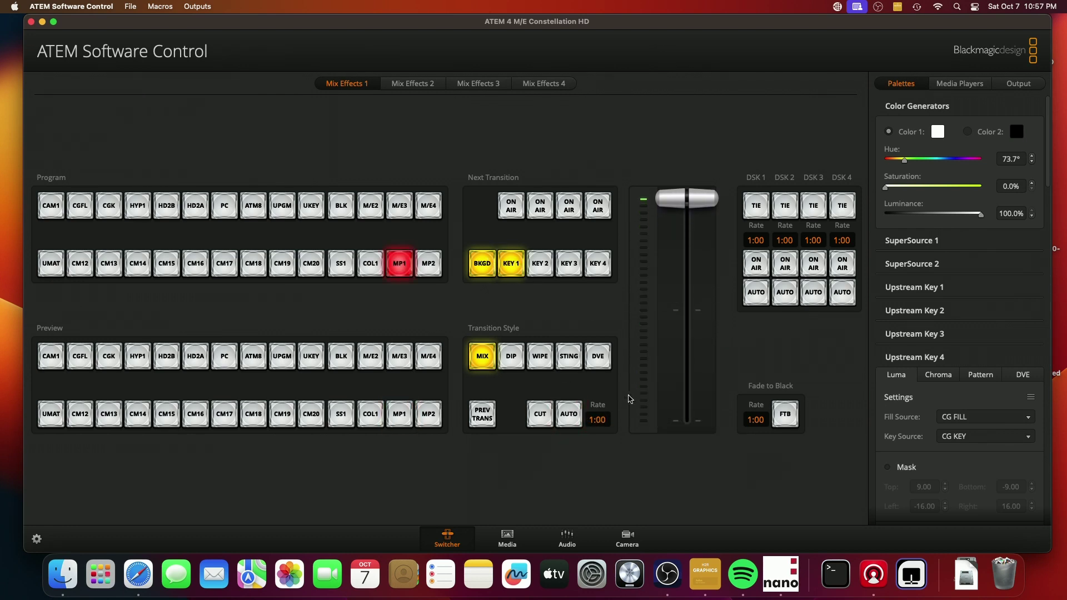
left_click(569, 416)
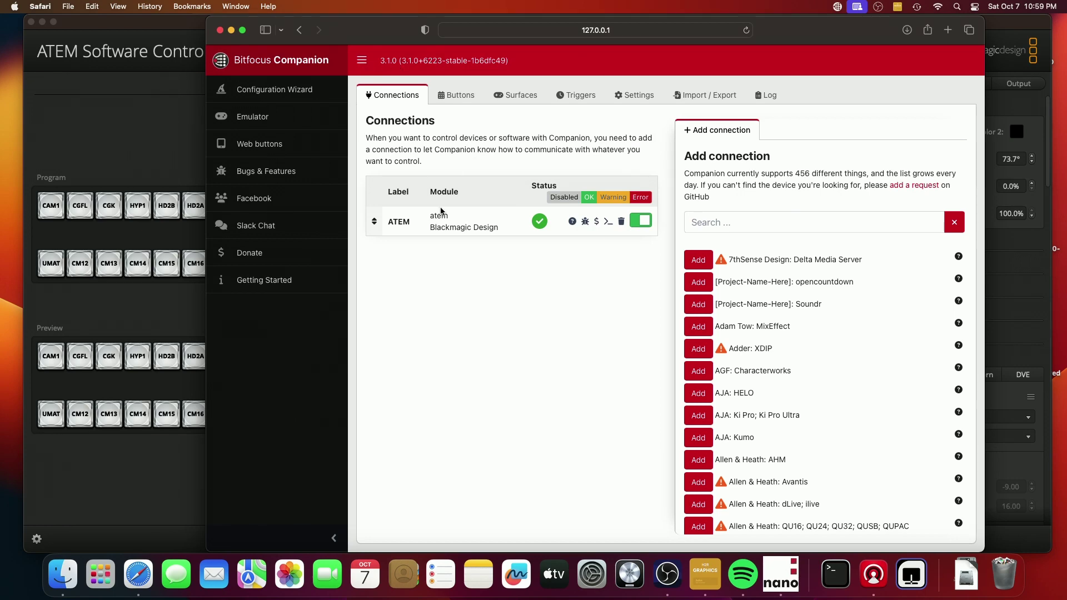
In Bitfocus Companion, create a regular button in the first slot of page 99 with the text "USK 1 Next Transition On"
left_click(466, 97)
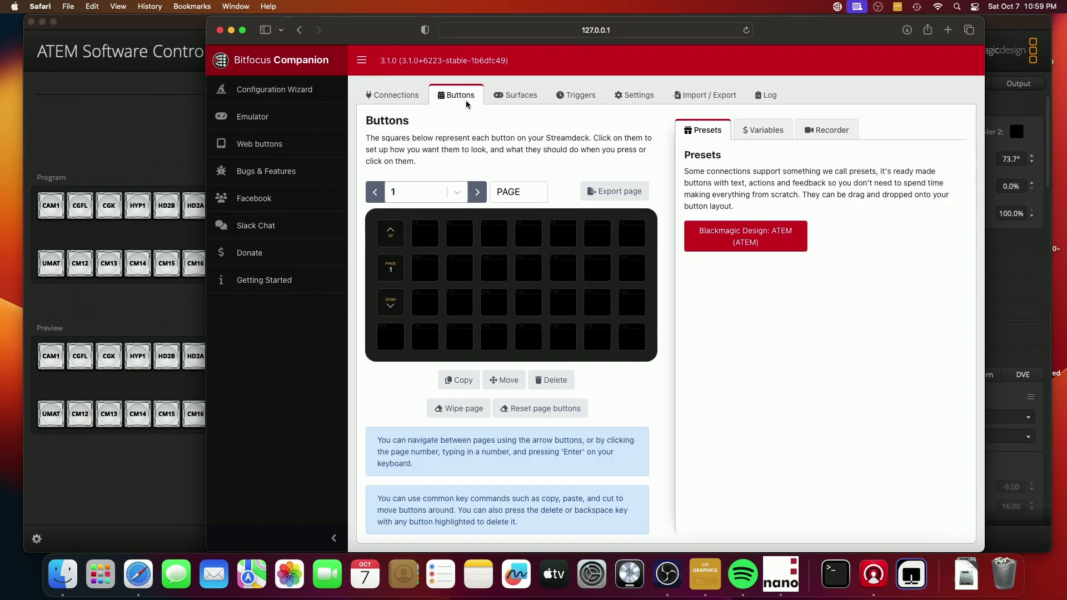
left_click(393, 97)
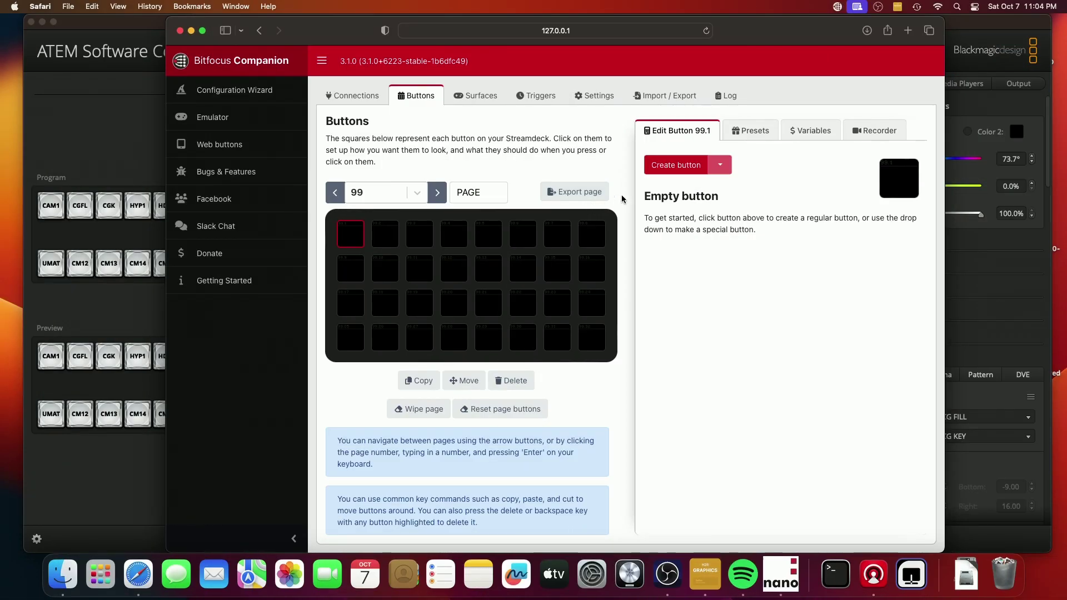
left_click(704, 167)
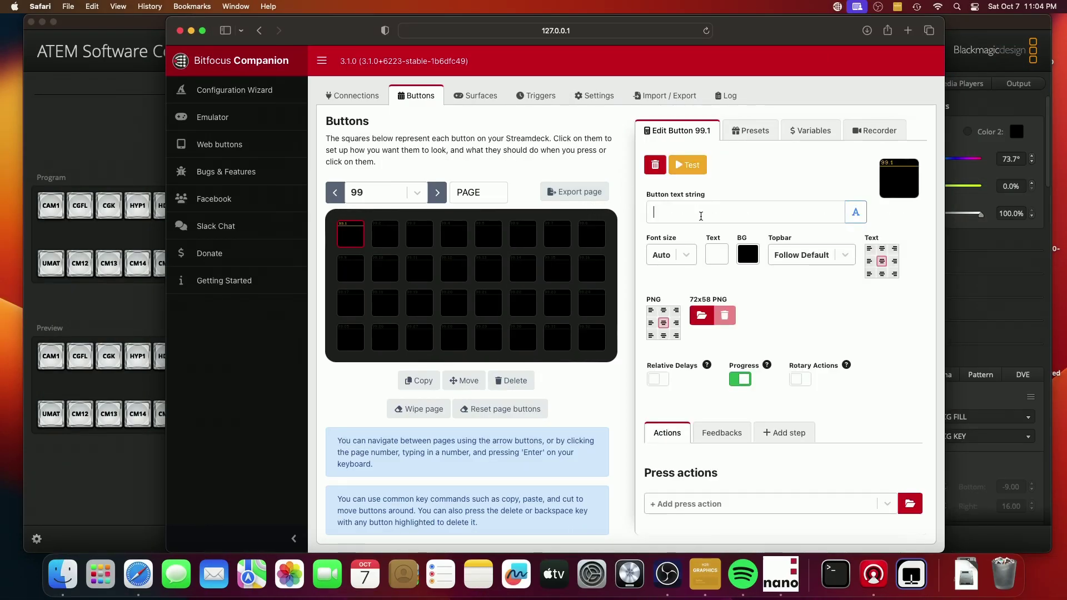
left_click(697, 215)
type("USK ")
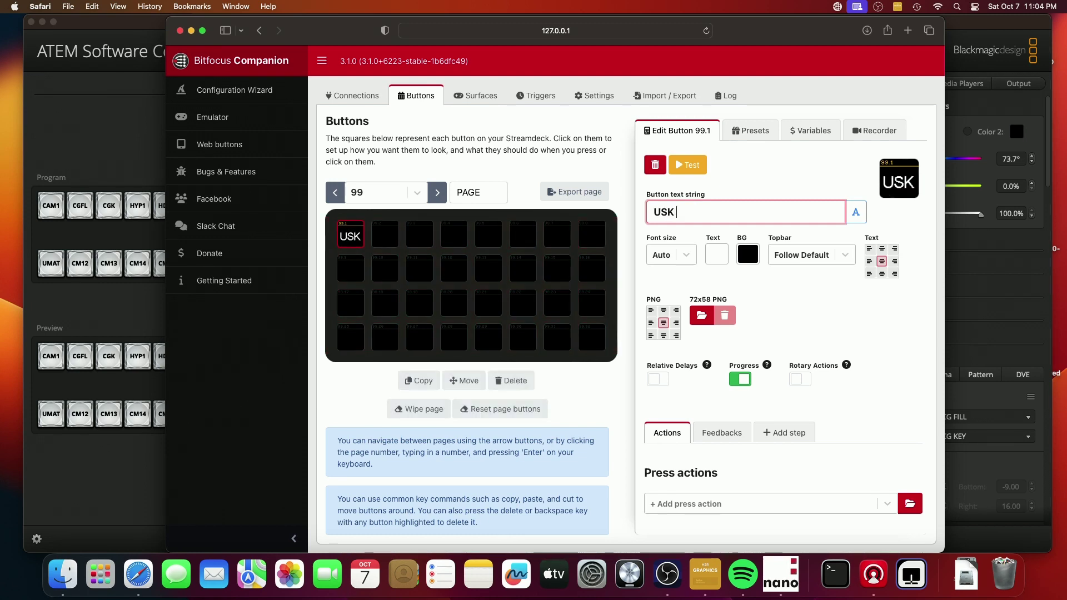
type("1 Next Tran")
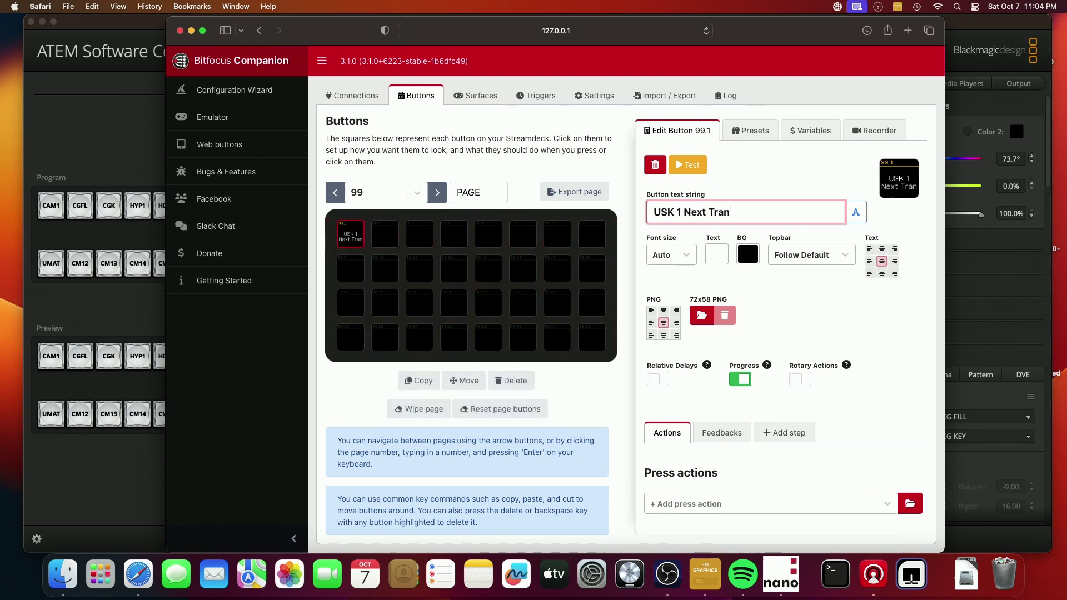
type("sition On")
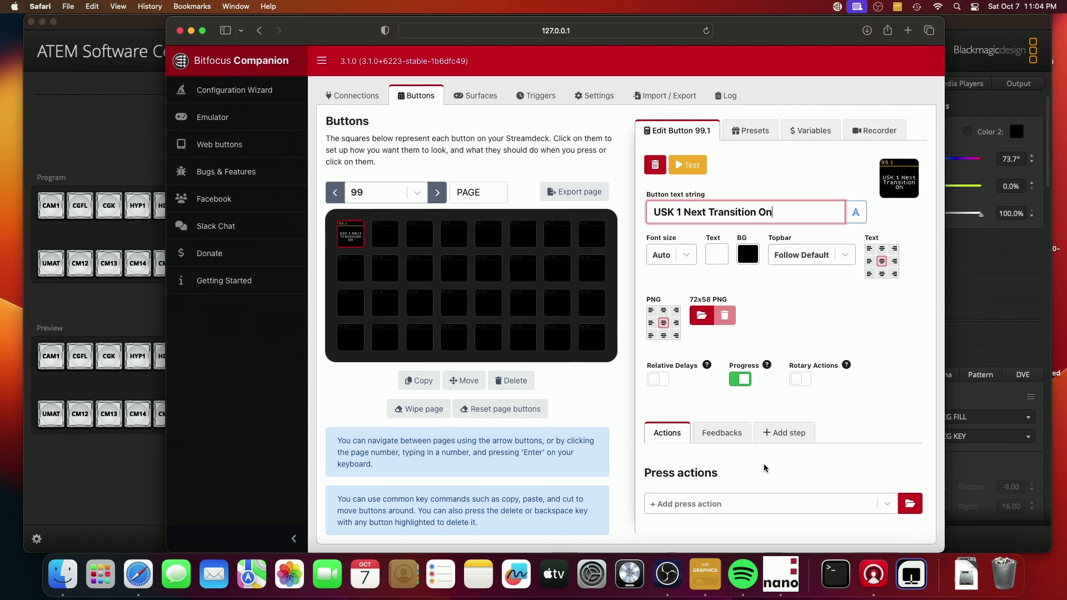
Add the press action "ATEM: Transition: Change selection component" to the button and set its component to Key 1
scroll(749, 460, "down", 2)
left_click(743, 461)
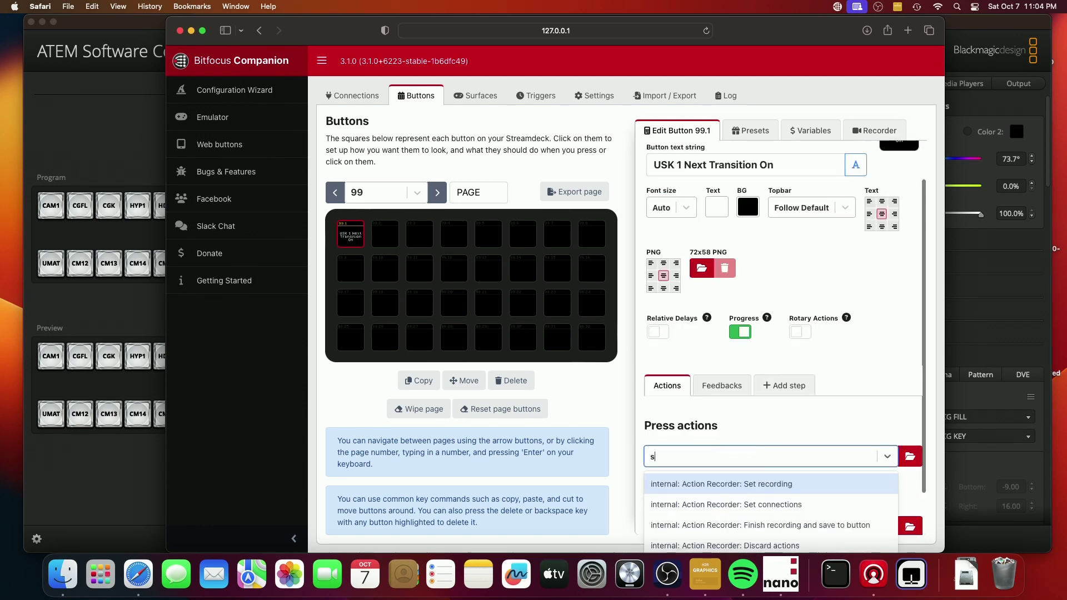
type("election comp")
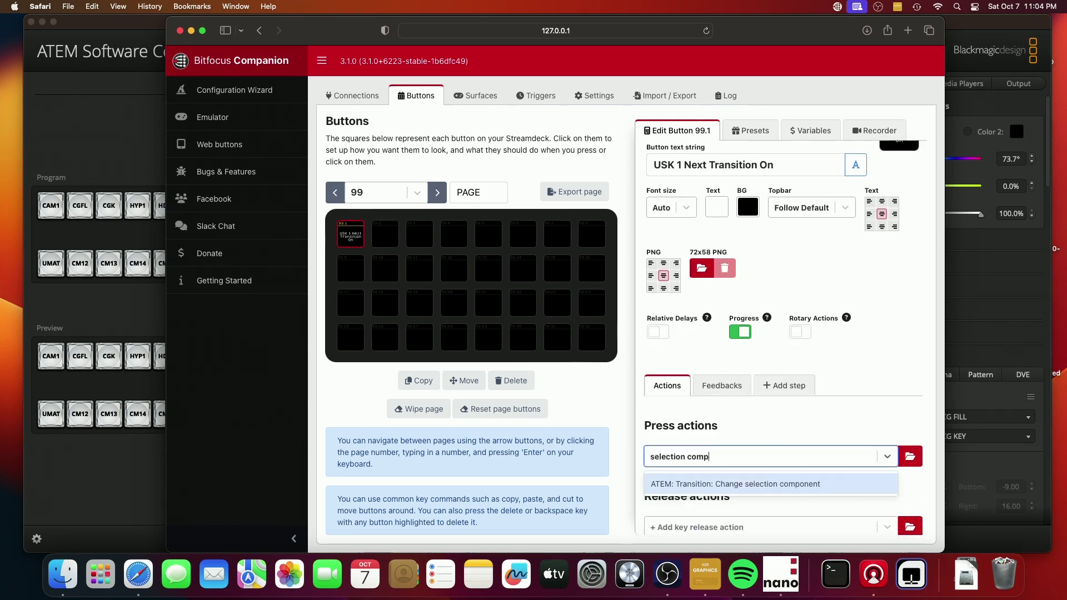
left_click(754, 485)
scroll(730, 474, "down", 2)
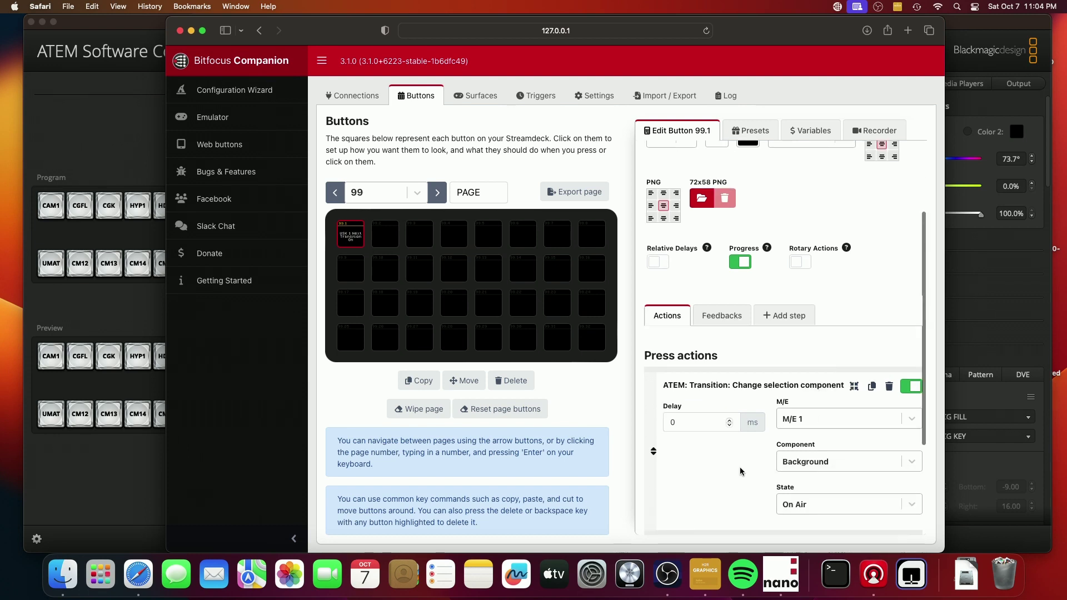
left_click(815, 462)
left_click(800, 370)
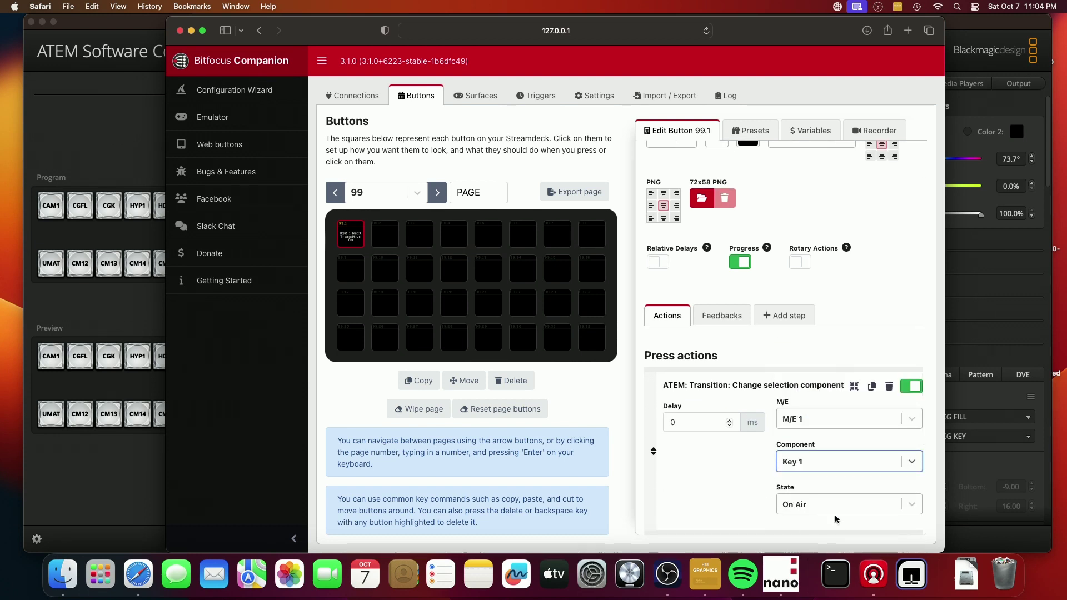
scroll(835, 519, "down", 1)
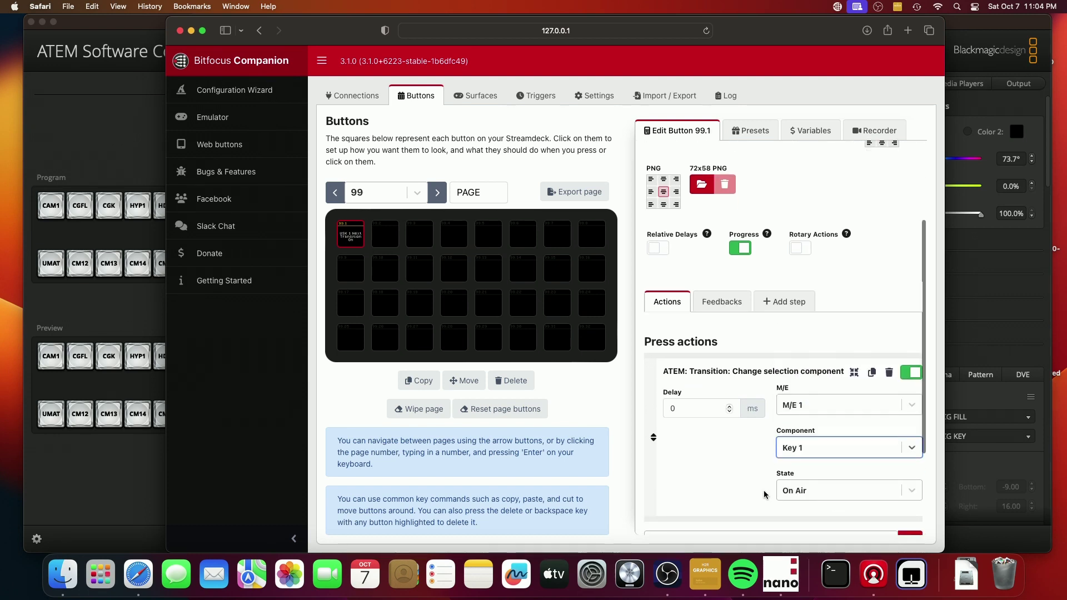
Turn off the button's Progress option and add a second step
left_click(737, 251)
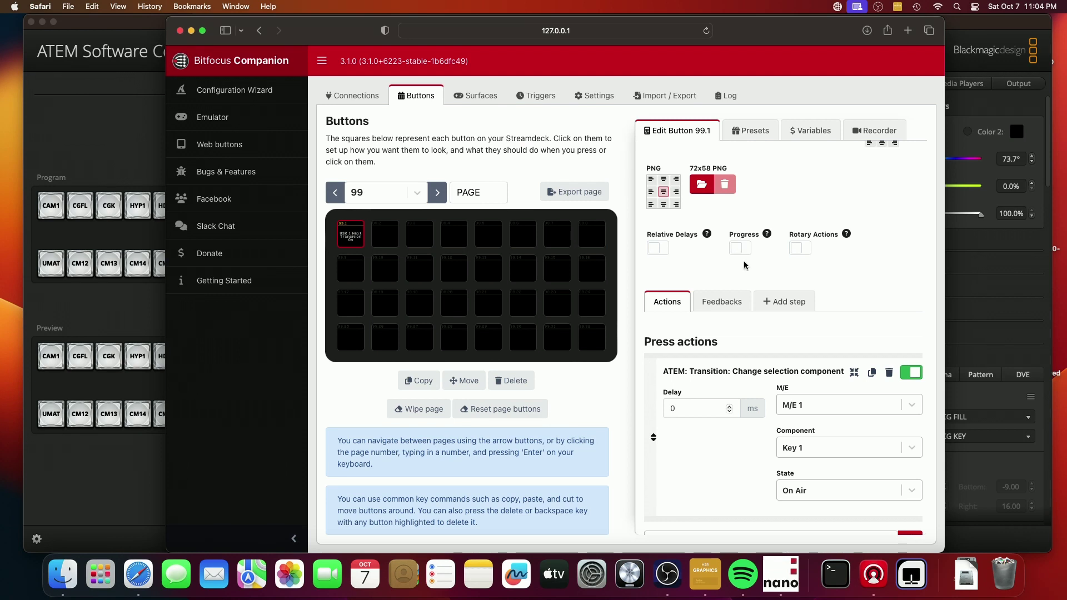
left_click(797, 304)
Give step 2 the press action "ATEM: Transition: Change selection component" with component Key 1 and state Off
scroll(760, 436, "down", 3)
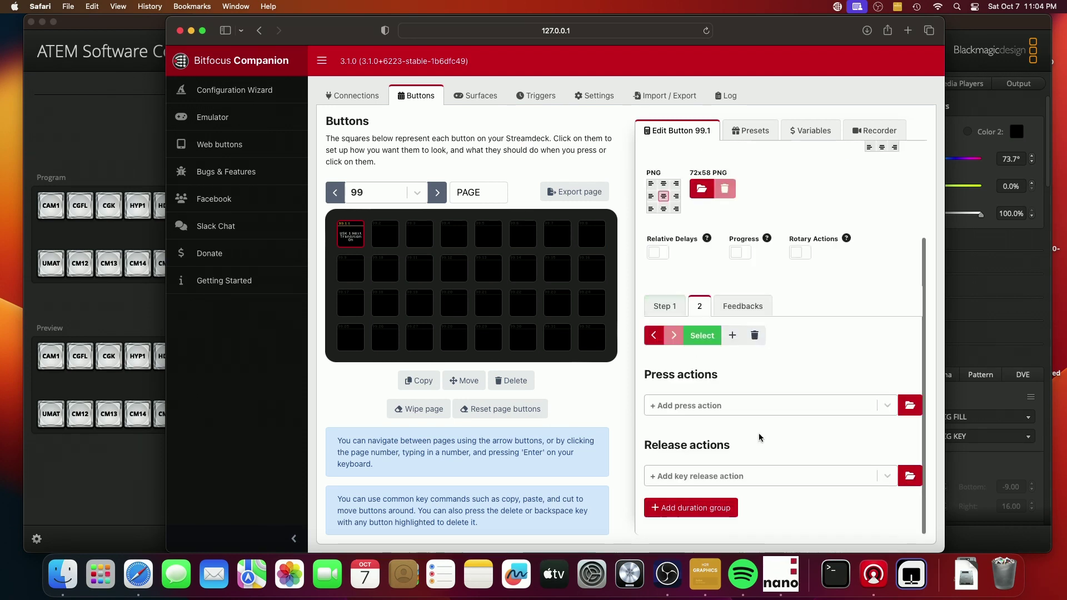
left_click(699, 402)
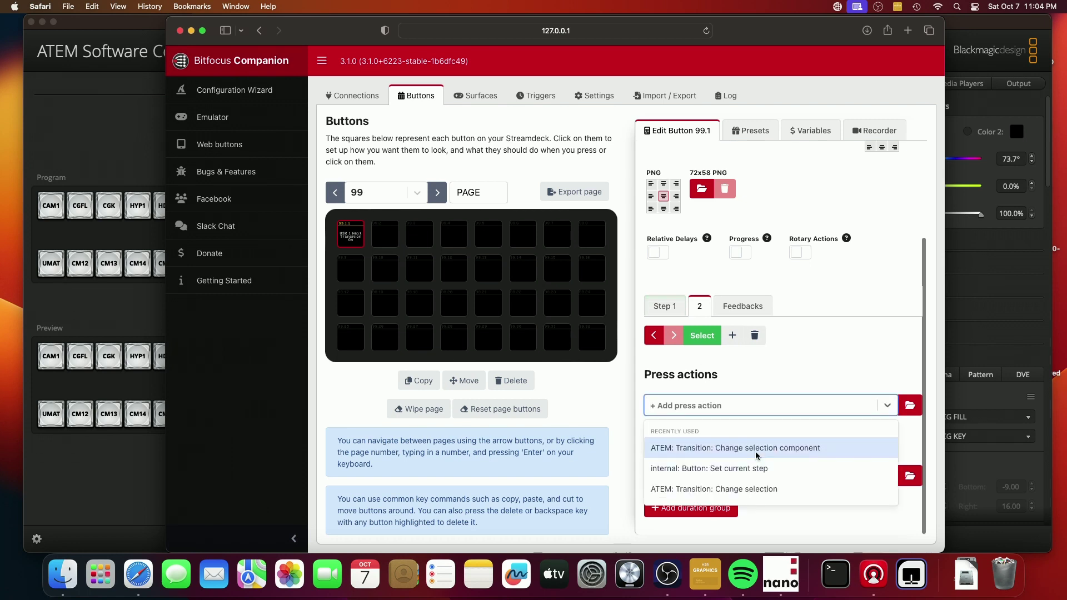
left_click(723, 448)
scroll(814, 477, "down", 1)
left_click(814, 481)
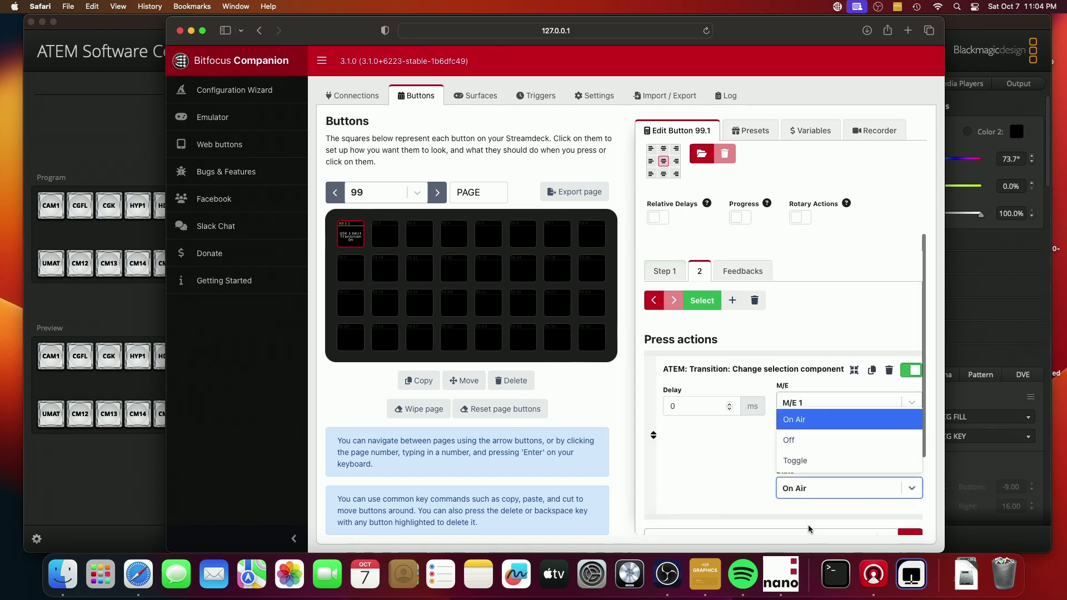
left_click(801, 444)
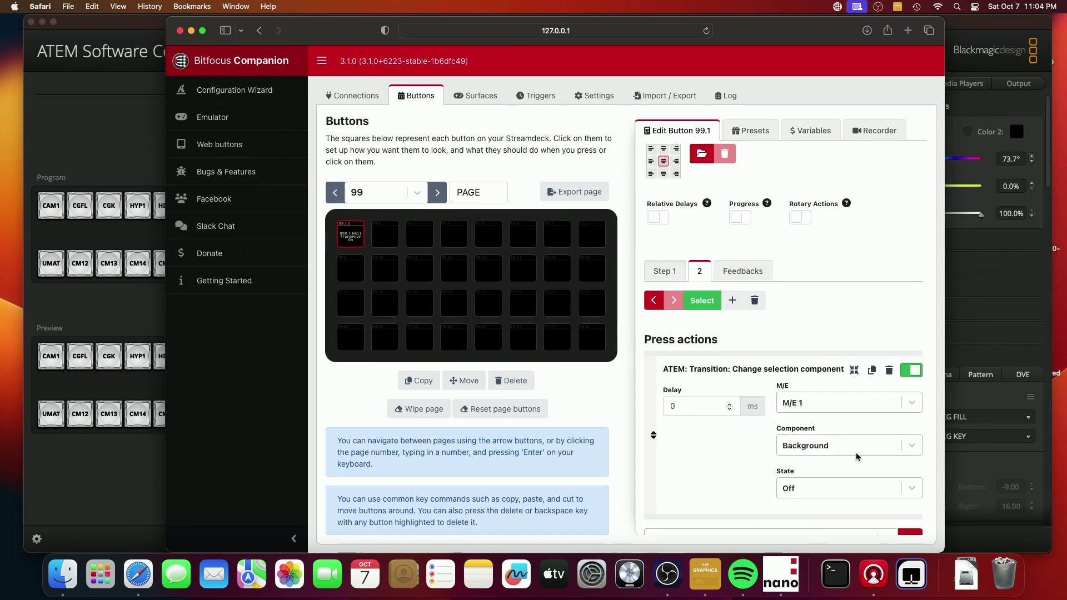
left_click(812, 446)
left_click(812, 493)
Review the button's settings and compare the press actions of step 1 and step 2
left_click(665, 272)
scroll(731, 458, "down", 3)
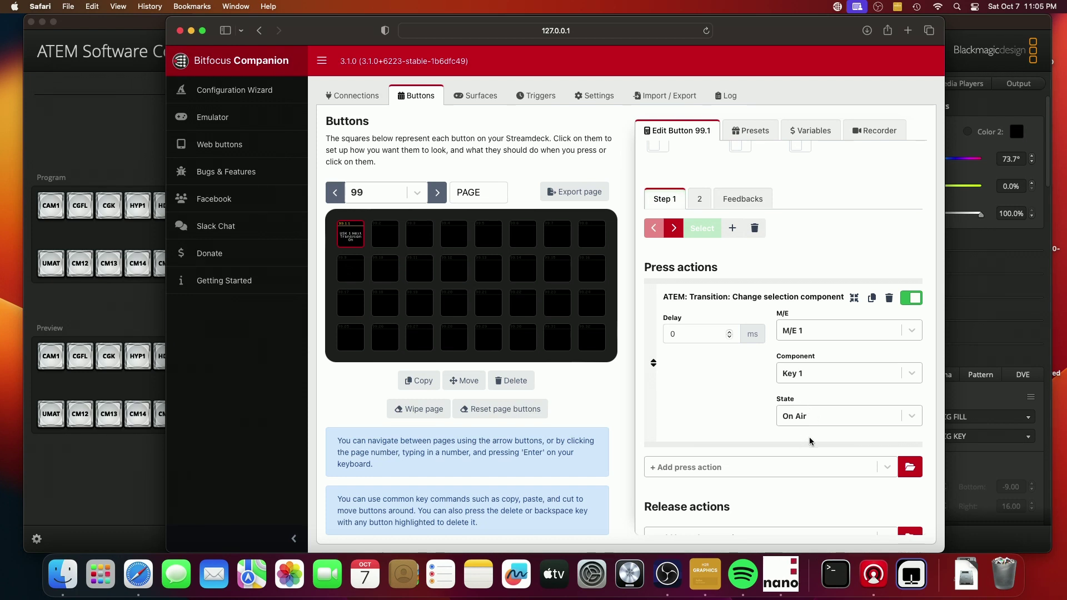
scroll(705, 293, "up", 5)
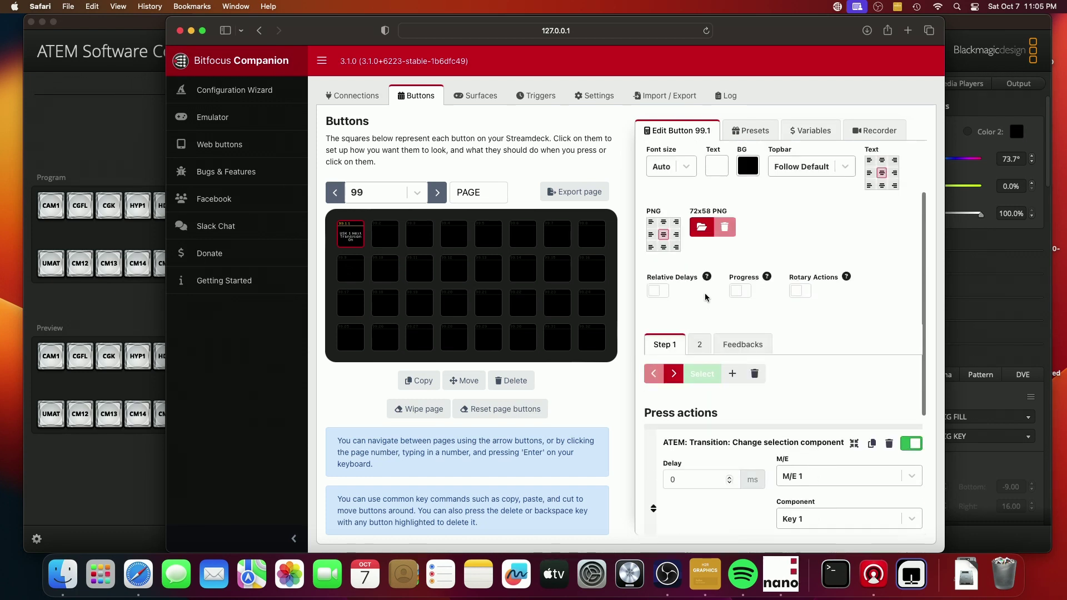
scroll(672, 191, "up", 2)
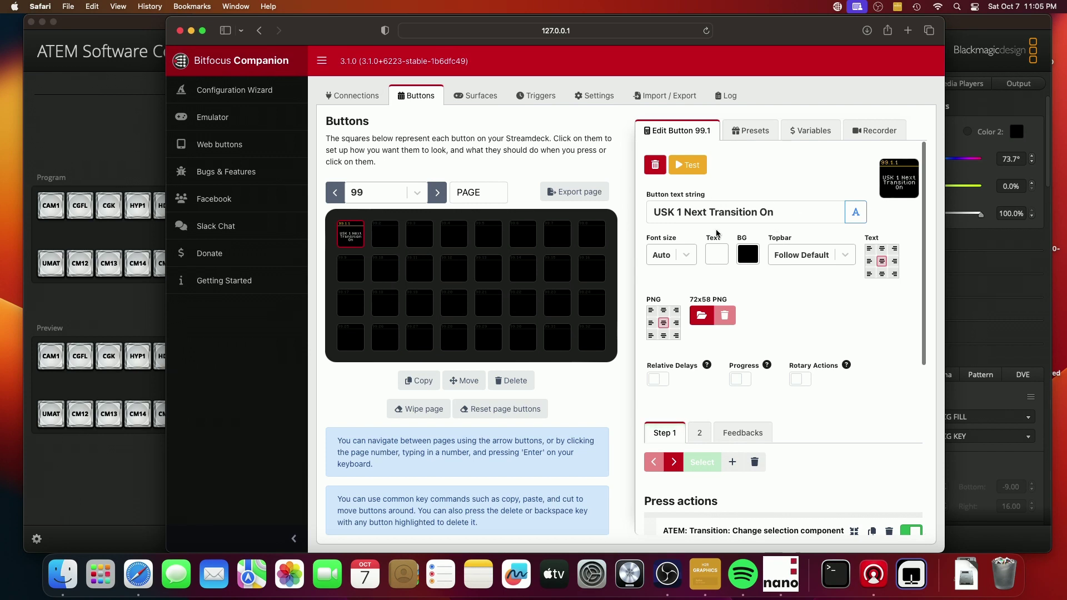
scroll(708, 403, "down", 3)
scroll(709, 403, "down", 3)
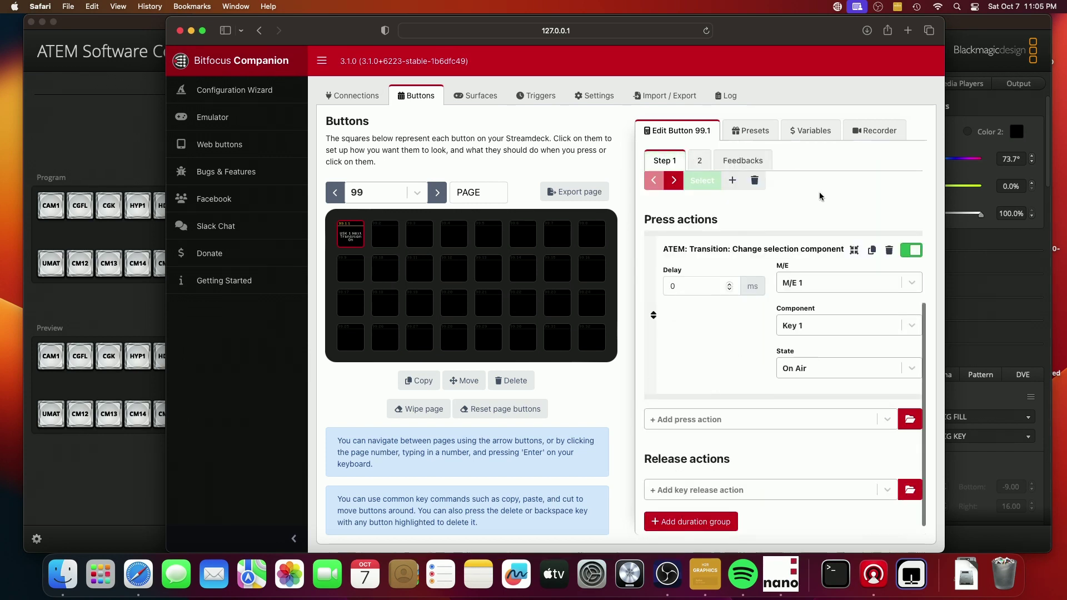
left_click(700, 161)
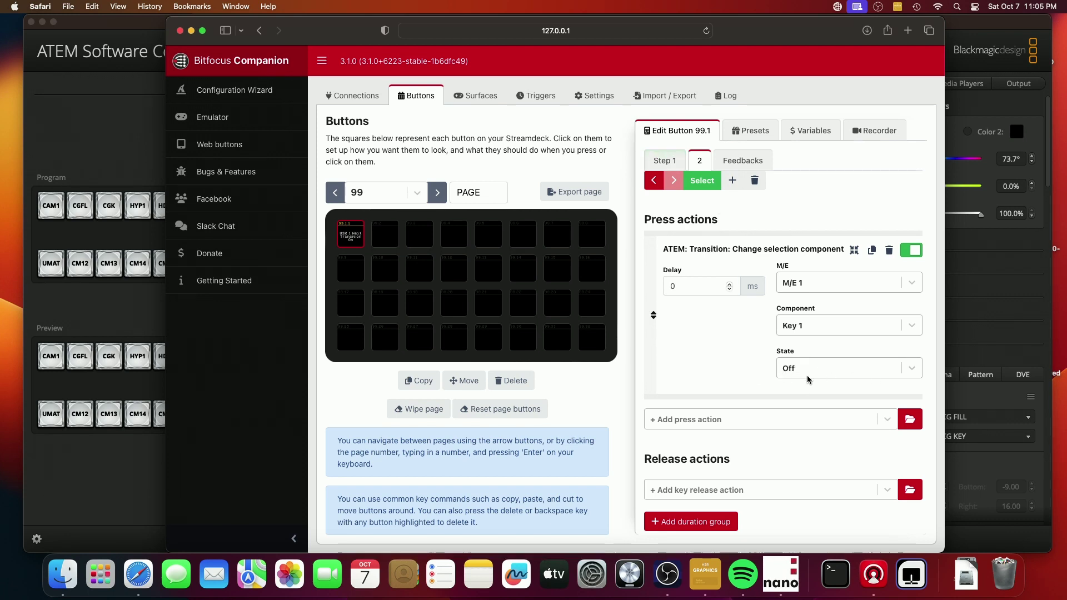
Rename the new trigger to "USK 1 - Key On"
left_click(671, 162)
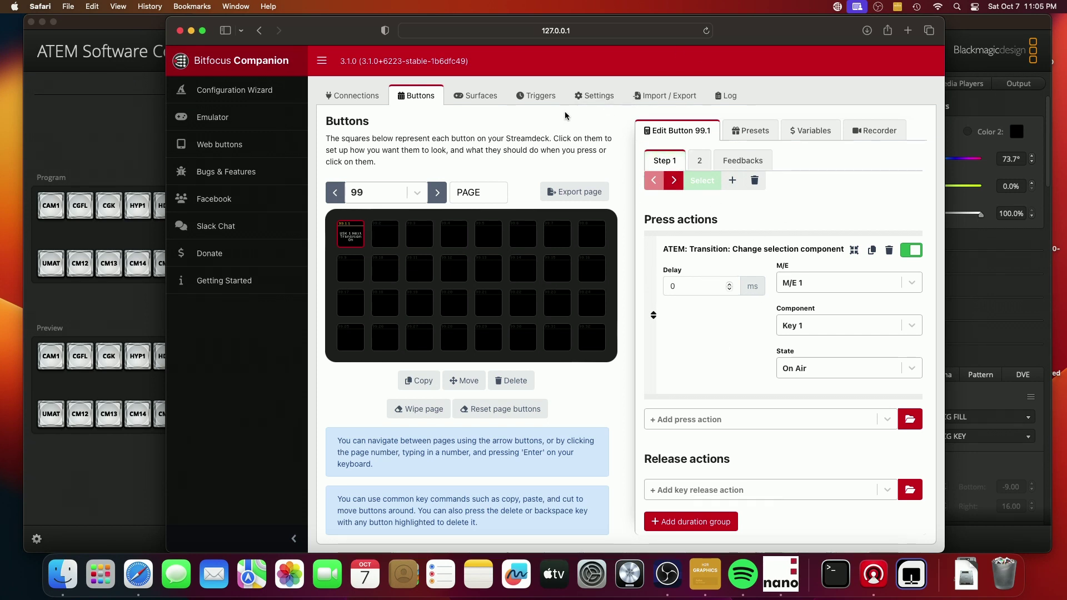
left_click(535, 95)
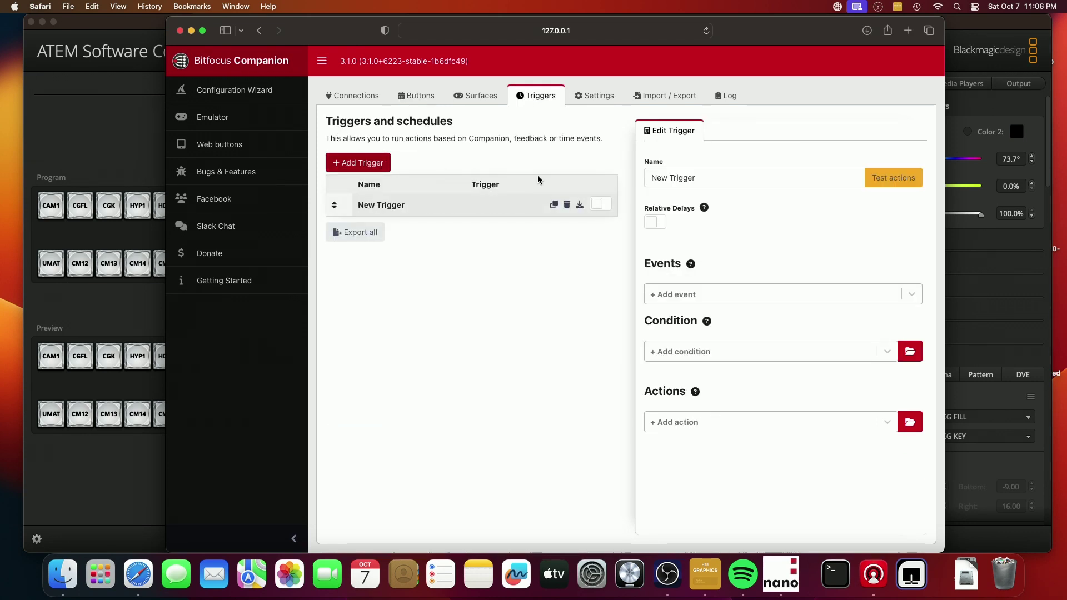
left_click(689, 177)
double_click(694, 178)
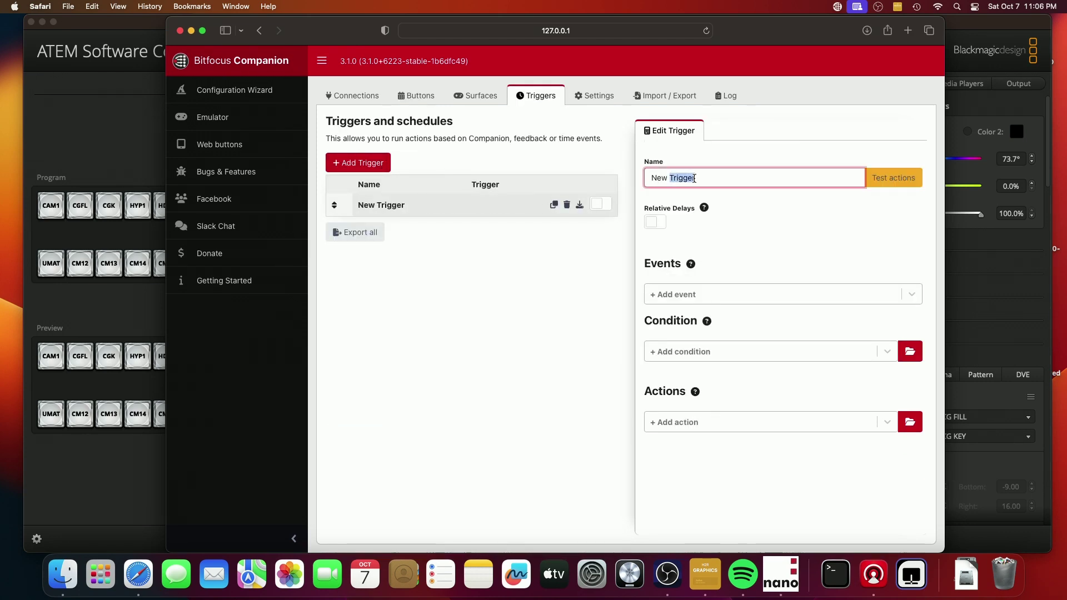
key("super+a")
type("USK 1 - ")
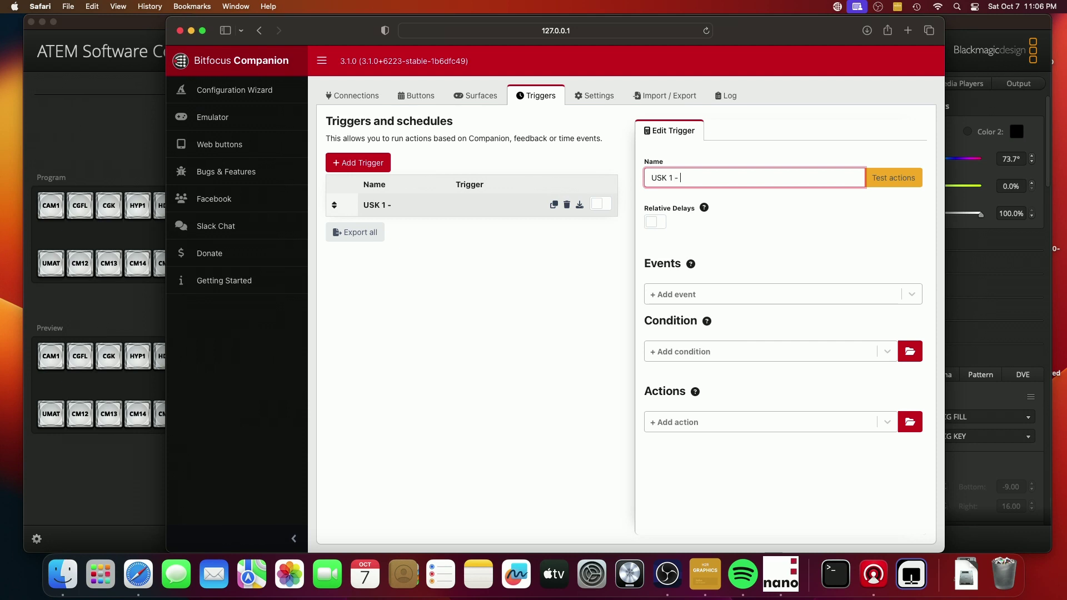
type("Key on")
key("BackSpace")
key("BackSpace")
type("On")
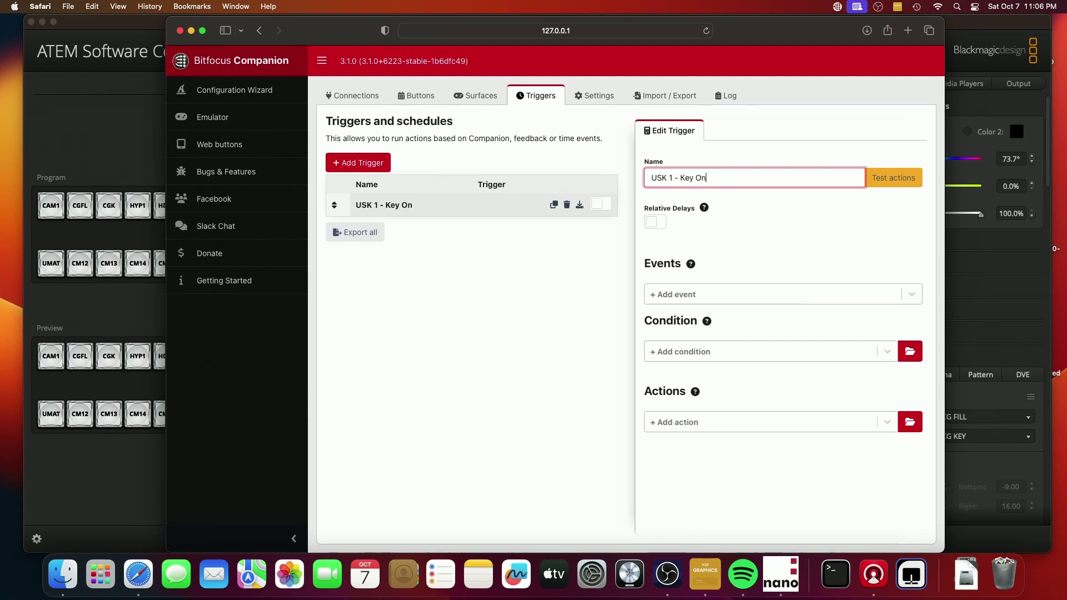
Give the trigger the event "On condition becoming true" and the condition "ATEM: Upstream key: OnAir state"
left_click(680, 298)
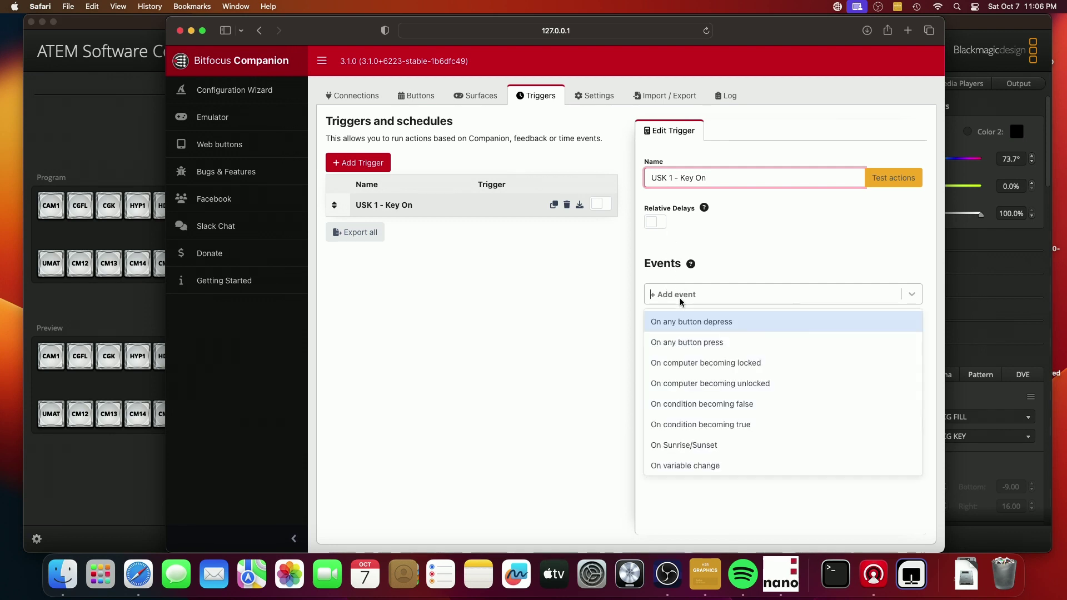
left_click(706, 426)
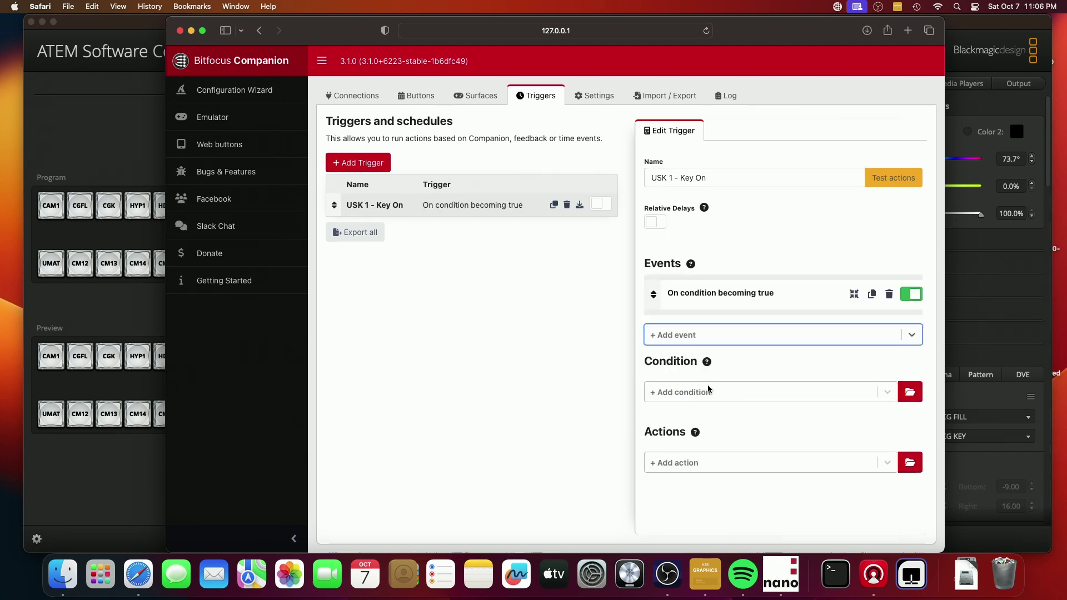
left_click(708, 392)
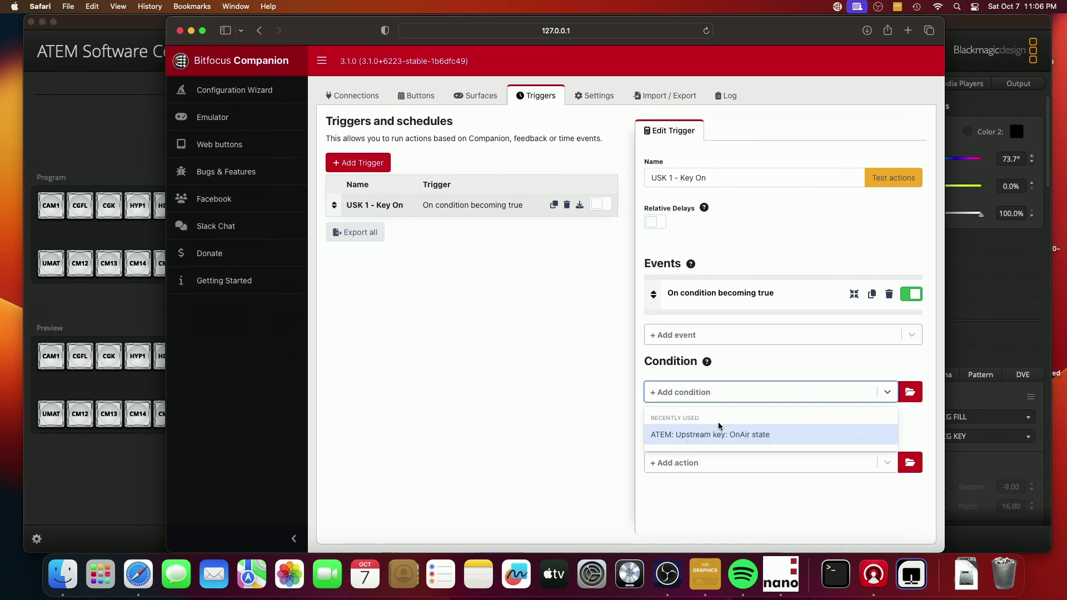
left_click(746, 438)
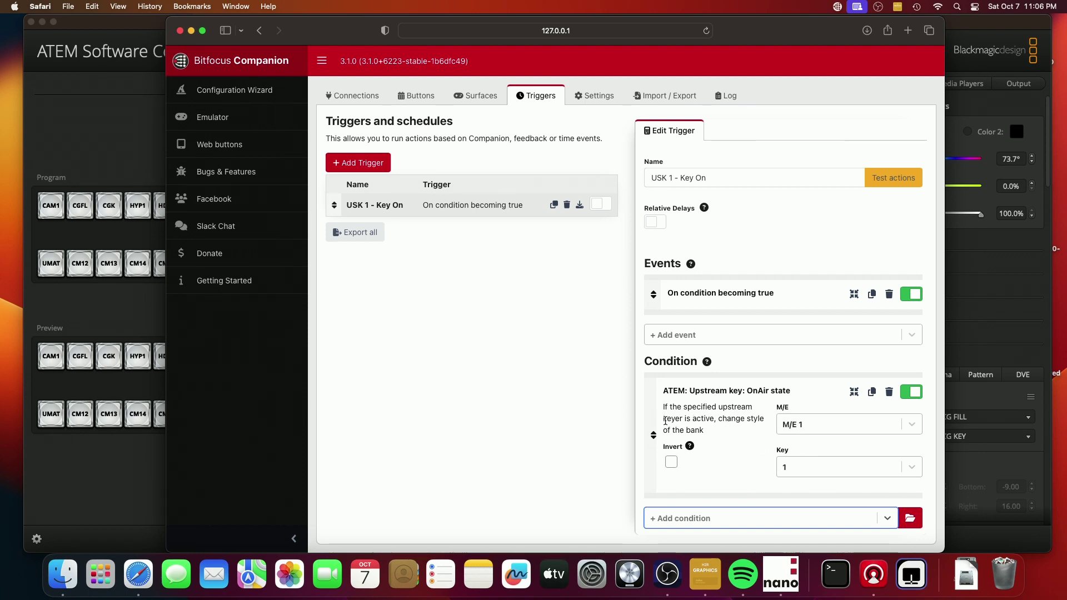
Add the trigger action "internal: Button: Set current step" and set its page to 99
scroll(751, 447, "down", 2)
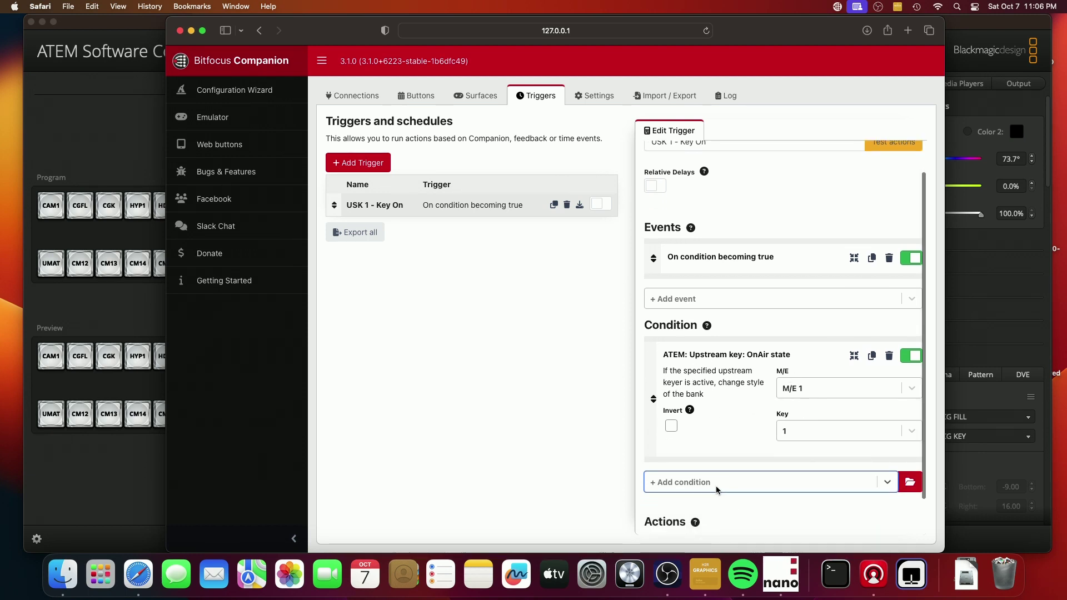
scroll(752, 497, "down", 2)
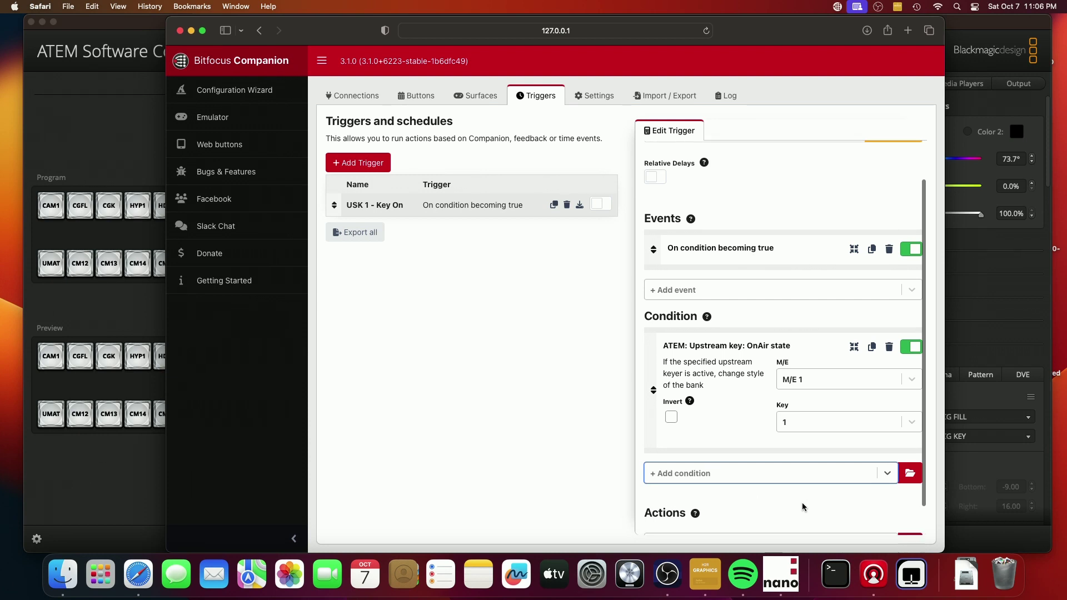
left_click(706, 509)
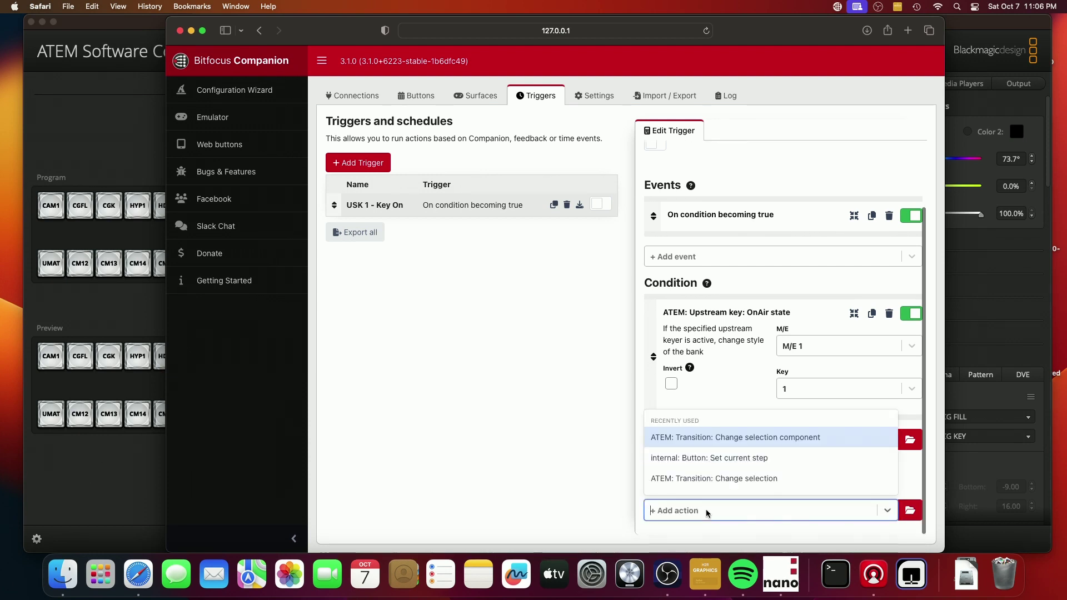
left_click(701, 458)
scroll(722, 463, "down", 5)
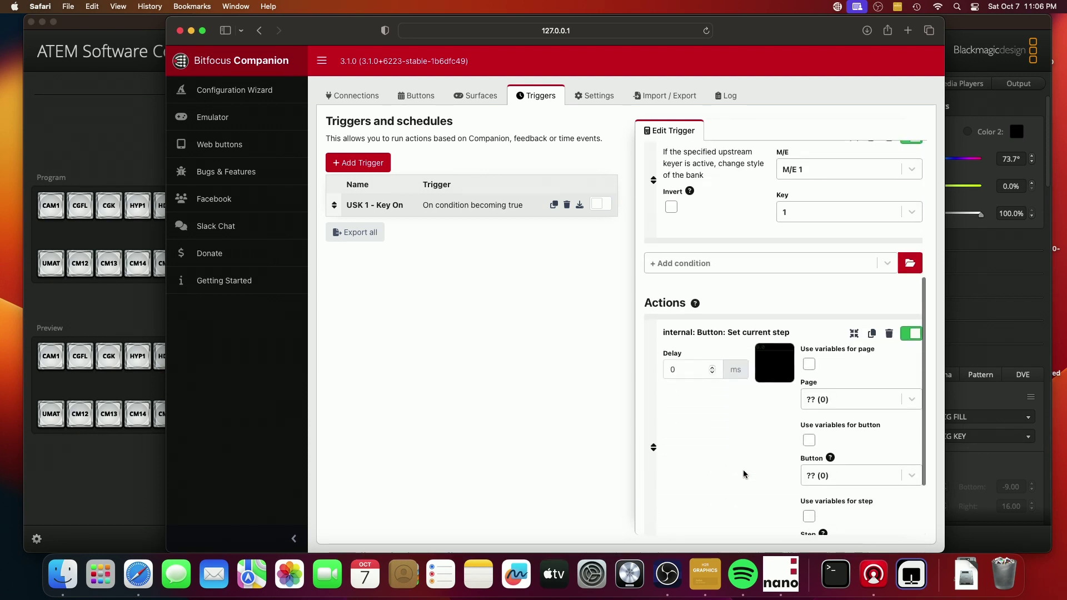
left_click(834, 400)
type("99")
key("Return")
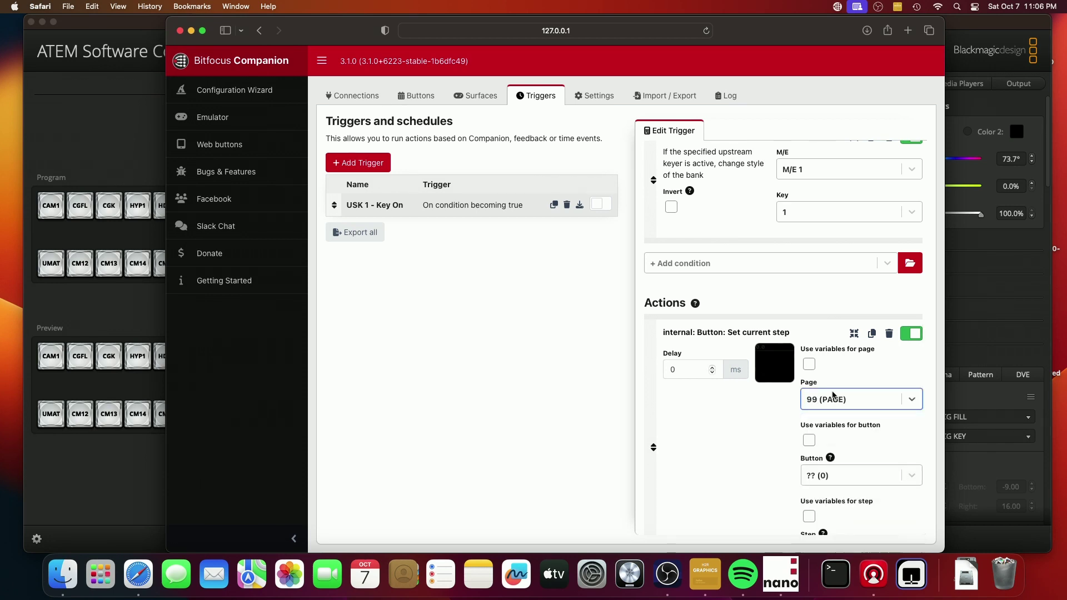
Target button 1 in the trigger's Set current step action and set the step to 2
left_click(864, 477)
type("1")
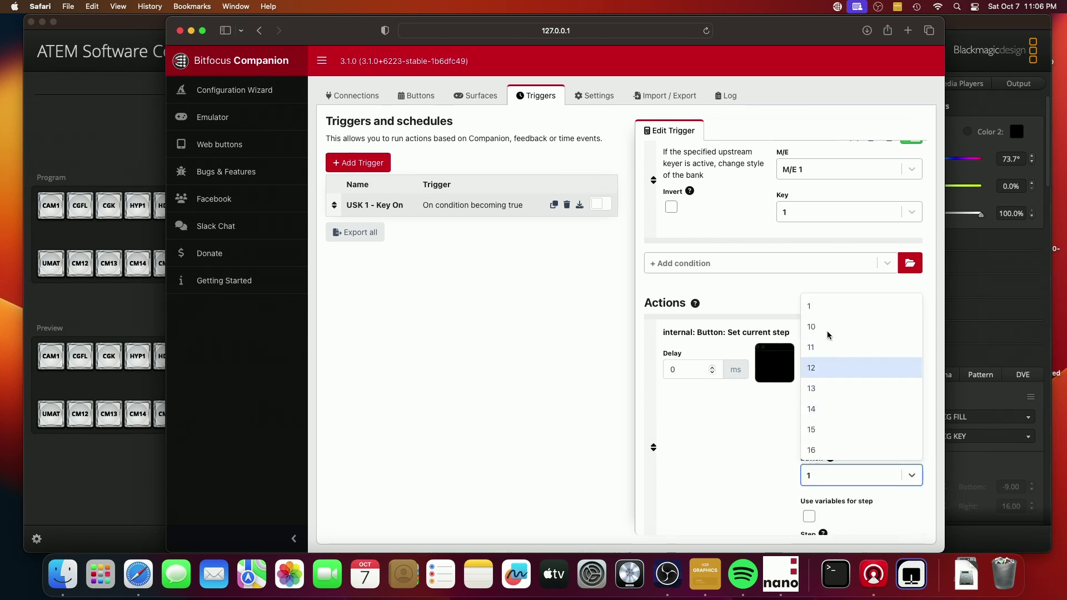
left_click(825, 313)
scroll(726, 475, "down", 2)
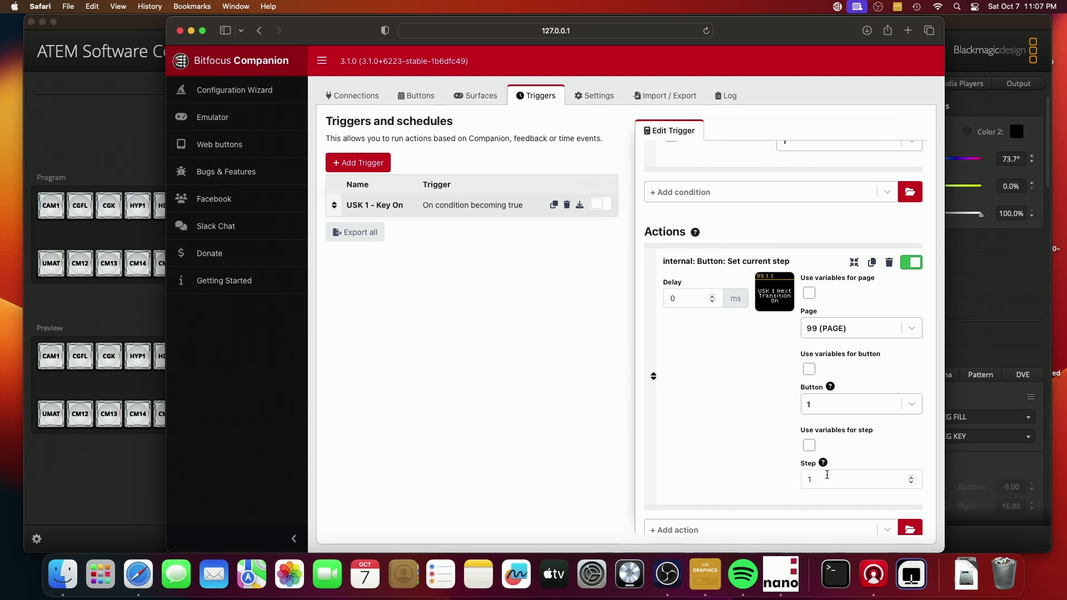
double_click(826, 478)
type("2")
left_click(739, 461)
Switch to ATEM Software Control, remove Key 1 from the next transition and run the auto transition twice
left_click(410, 98)
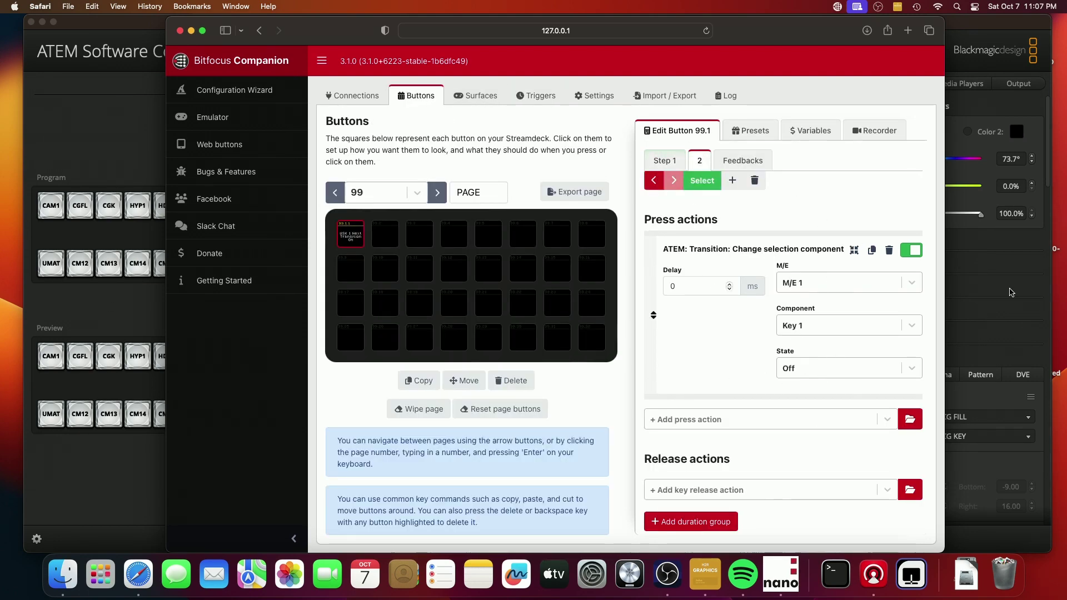
left_click(980, 295)
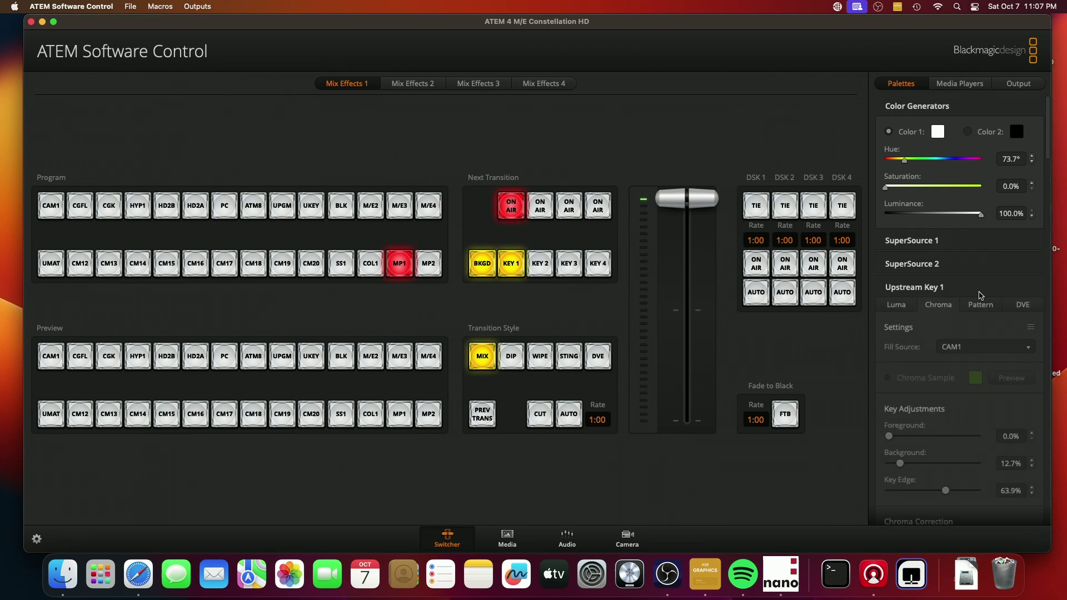
left_click(518, 271)
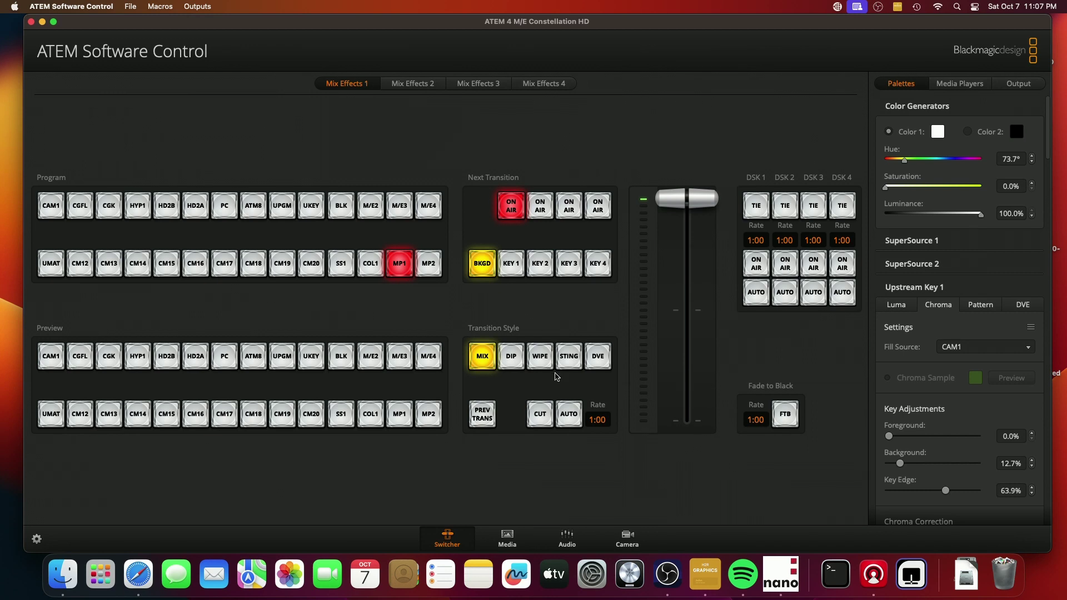
left_click(569, 415)
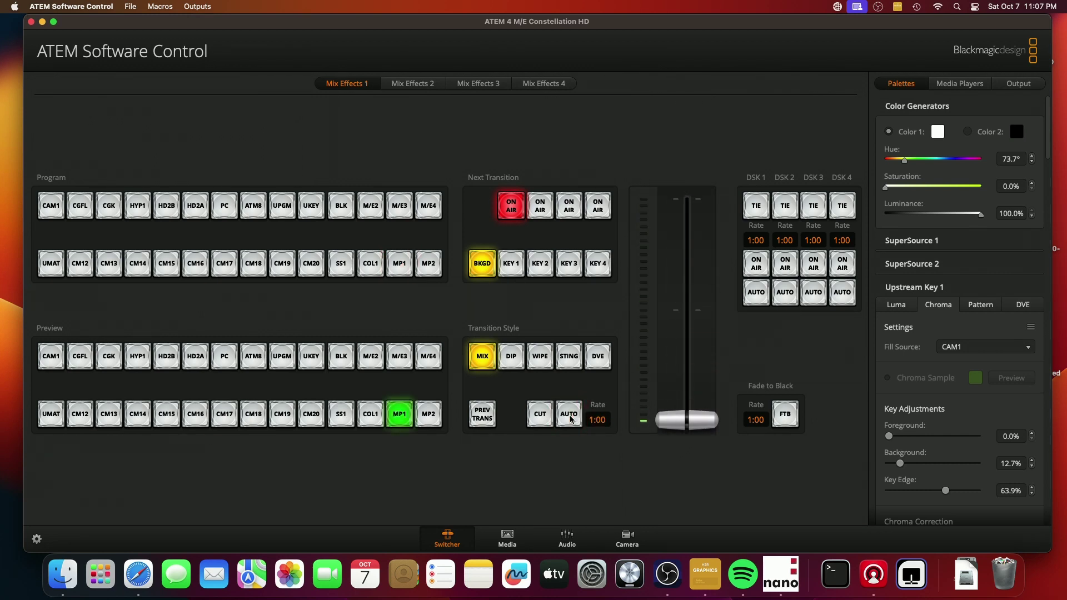
left_click(569, 416)
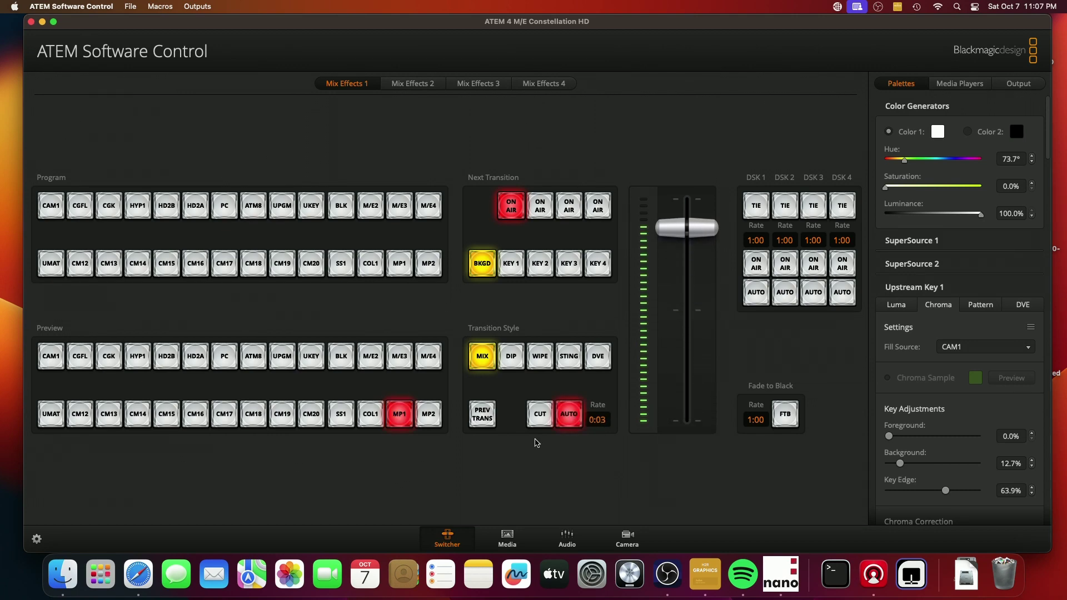
Switch back to Companion in Safari, duplicate the "USK 1 - Key On" trigger and rename the copy "USK 1 - Key Off"
left_click(147, 565)
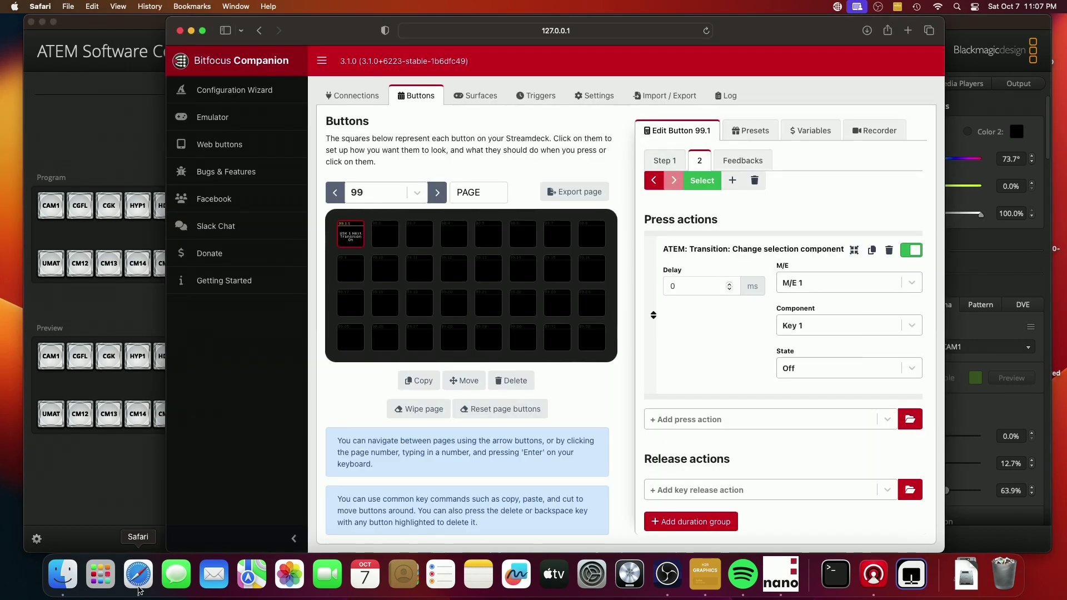
left_click(482, 98)
left_click(537, 97)
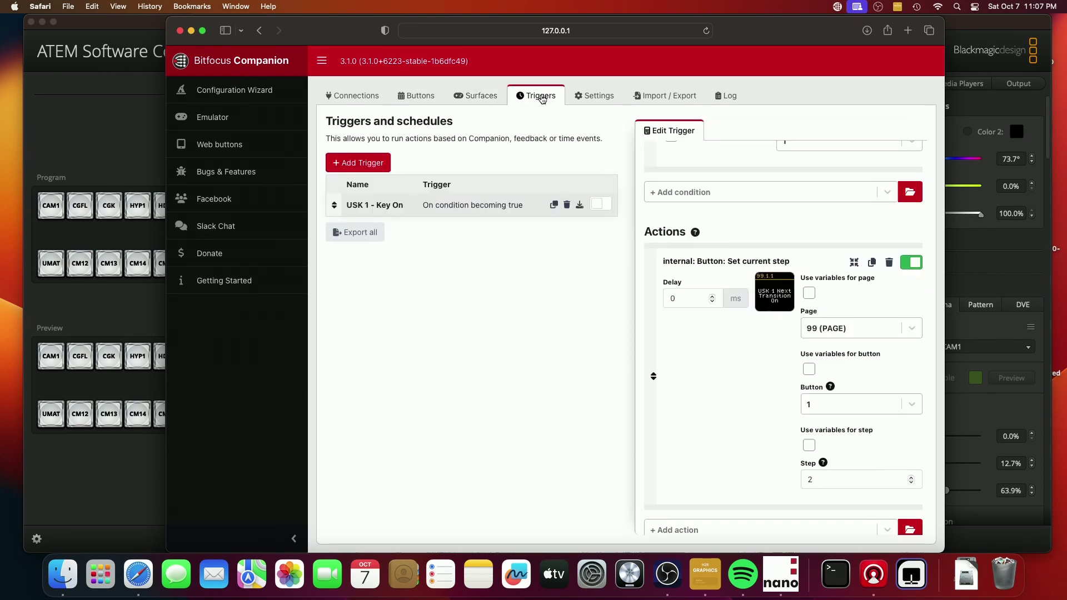
left_click(553, 206)
left_click(474, 233)
double_click(757, 178)
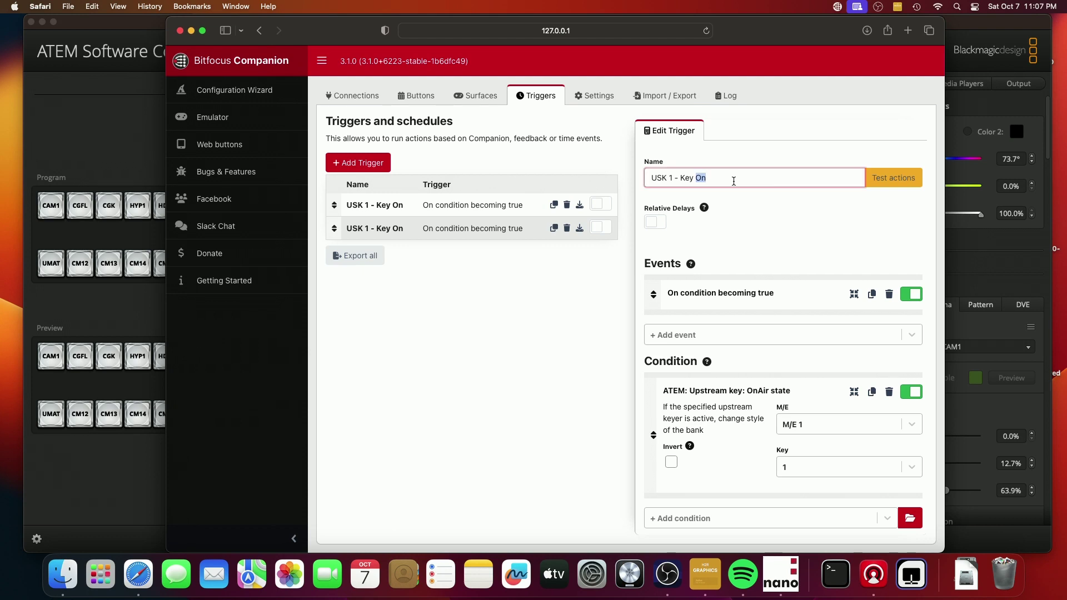
type("Off")
Set the step to 1 in the Key Off trigger's "Button: Set current step" action
scroll(771, 343, "down", 8)
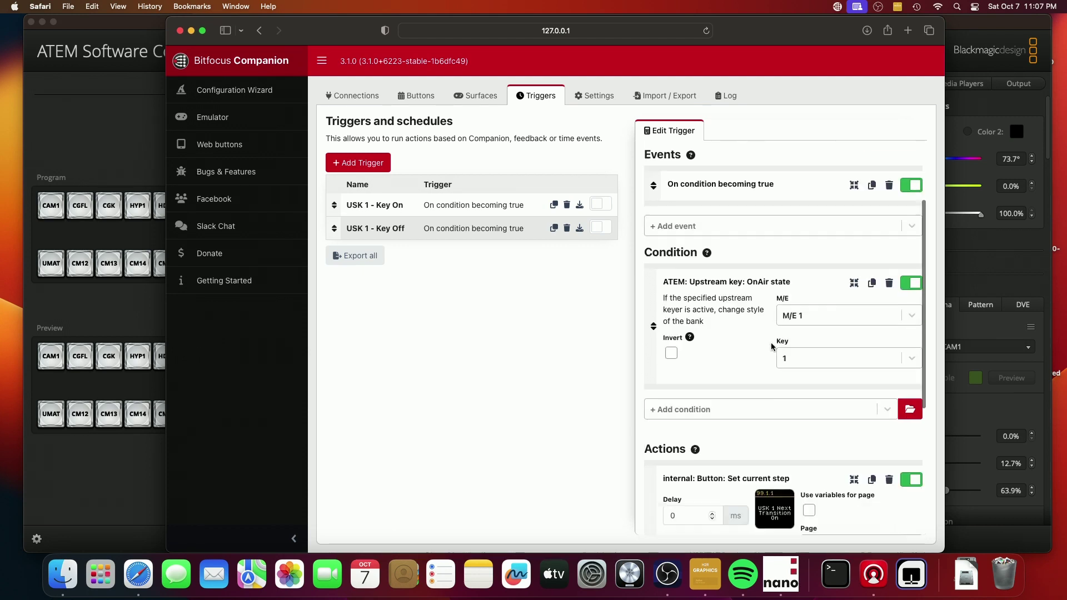
scroll(779, 343, "down", 4)
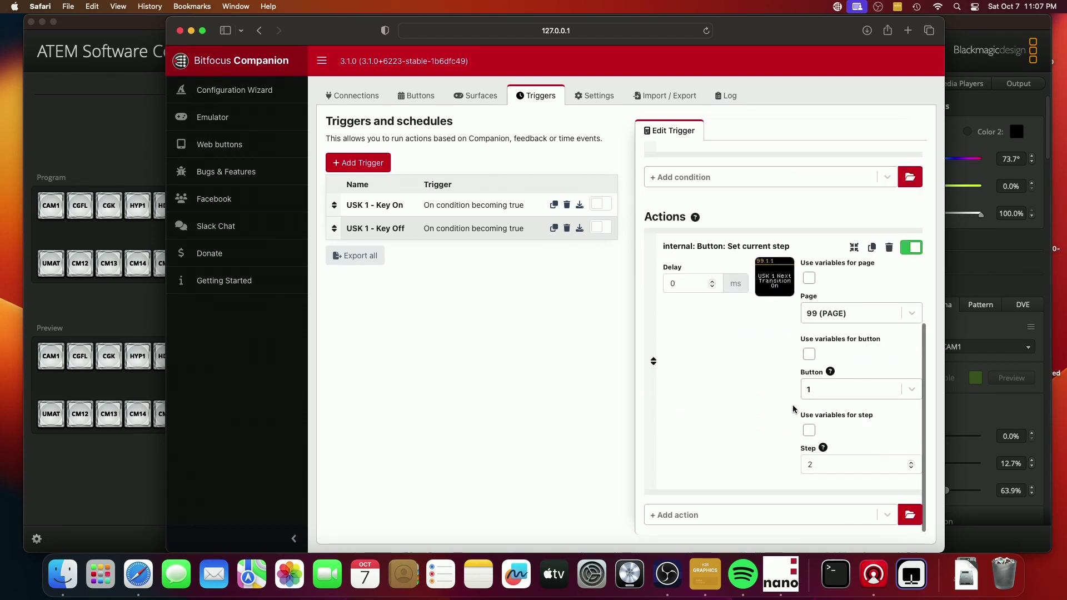
double_click(821, 464)
type("1")
left_click(745, 436)
Replace the Key Off trigger's event with "On condition becoming false" and check its condition and action
scroll(742, 432, "up", 7)
scroll(749, 431, "up", 6)
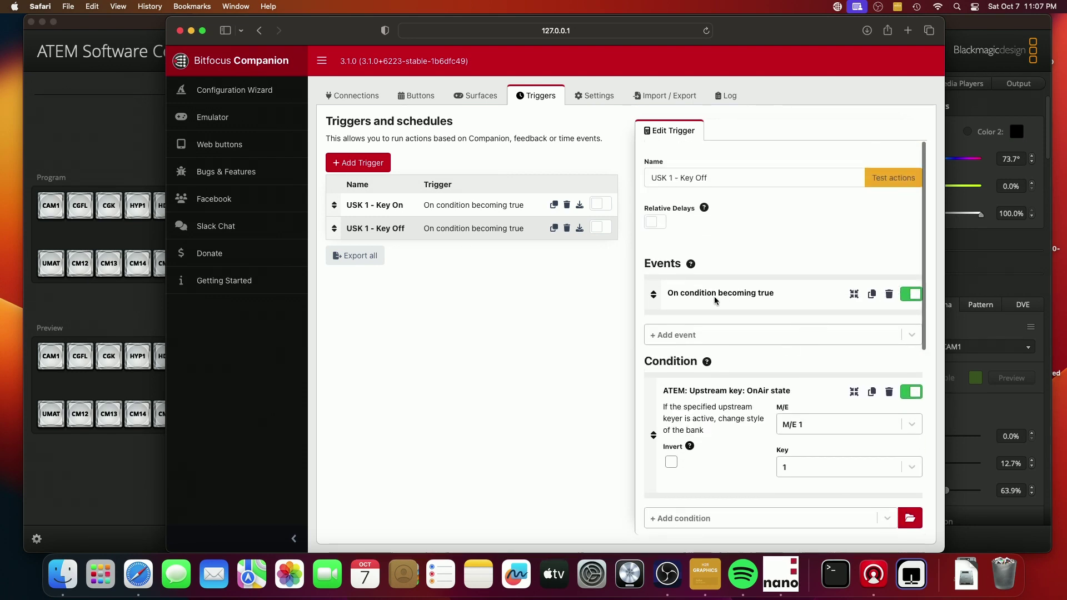
left_click(889, 297)
left_click(658, 195)
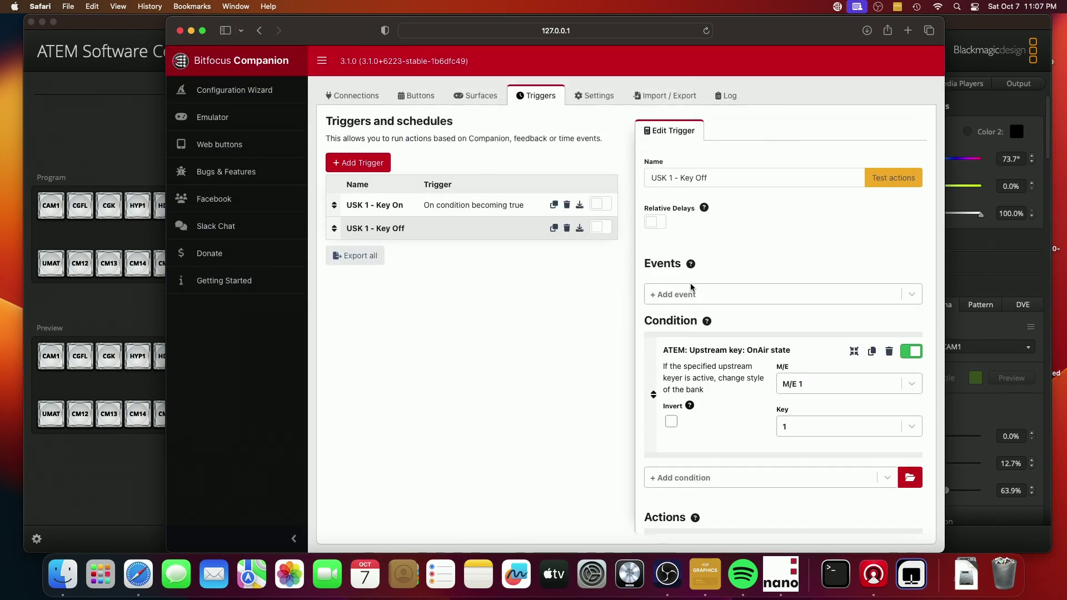
left_click(690, 292)
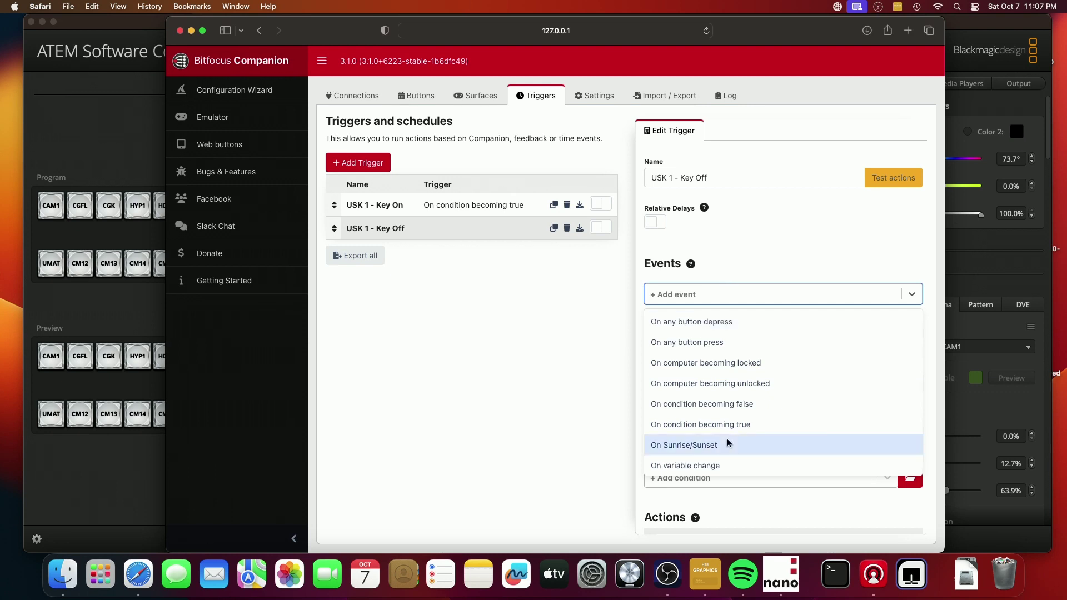
left_click(725, 406)
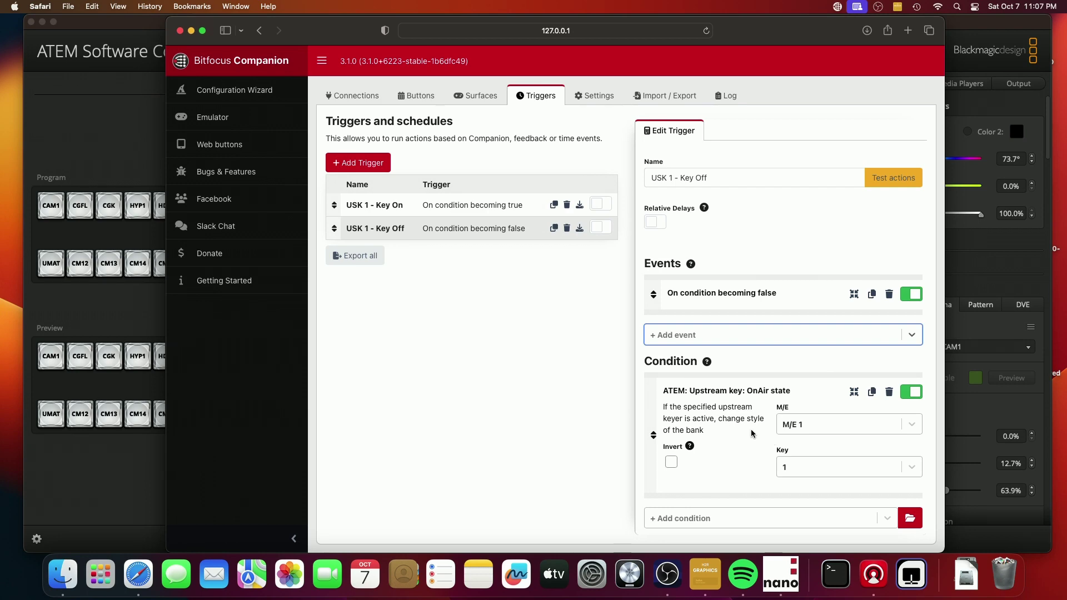
scroll(752, 430, "down", 5)
scroll(761, 451, "down", 2)
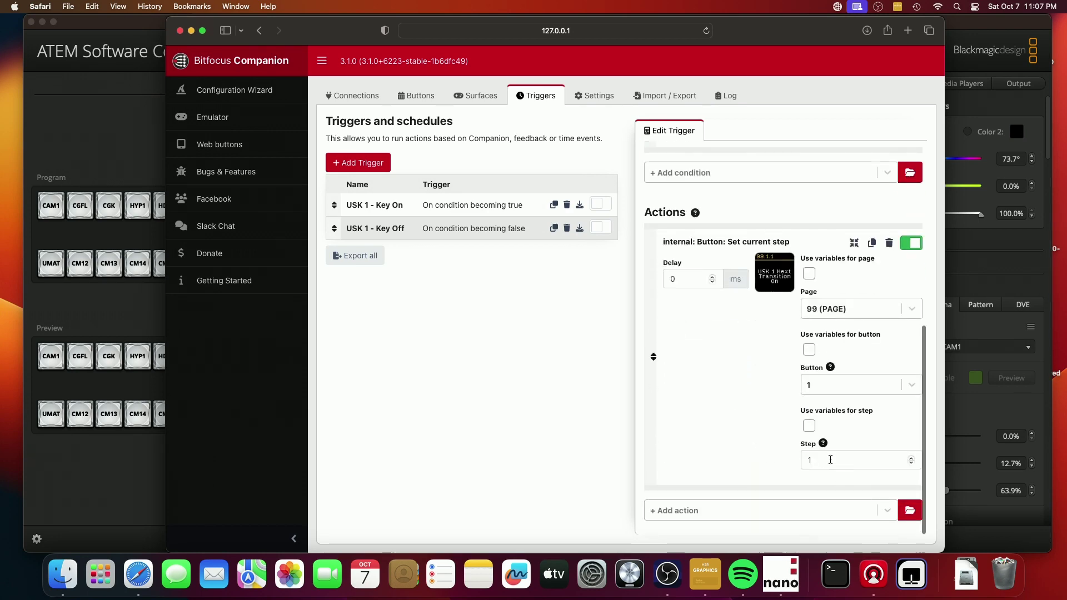
scroll(747, 449, "up", 7)
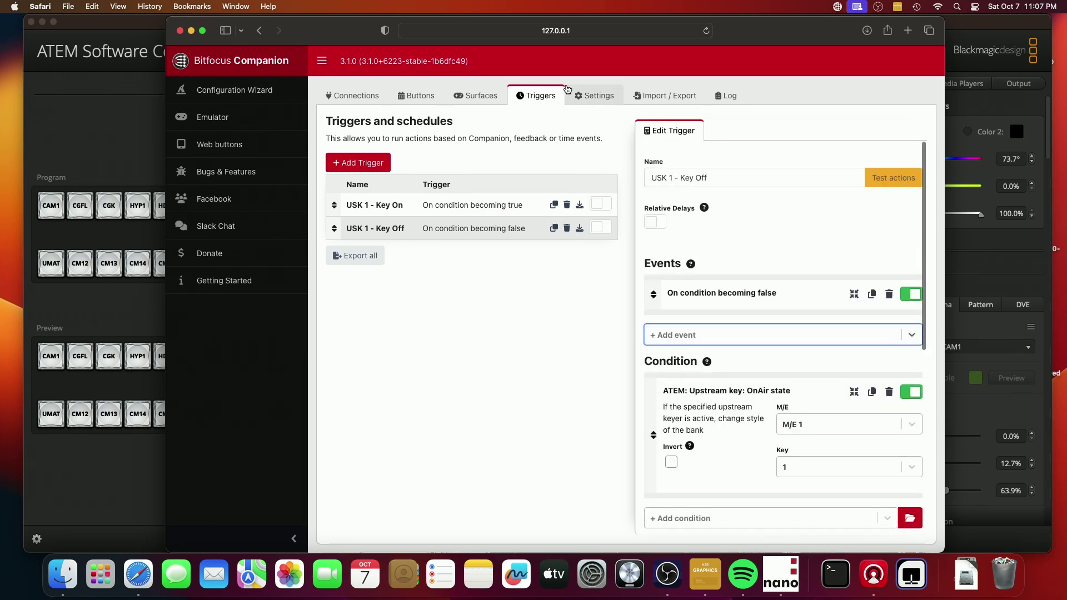
Copy the "USK 1 Next Transition On" button to button 2 on page 99 and rename the copy "USK 1 Next Transition Off"
left_click(425, 98)
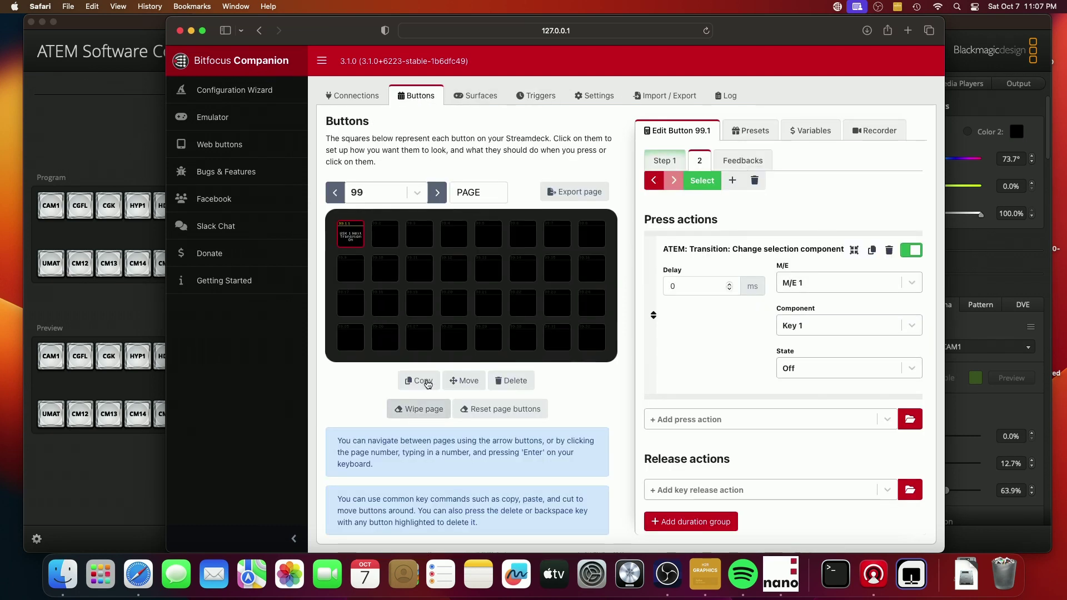
left_click(424, 382)
left_click(385, 234)
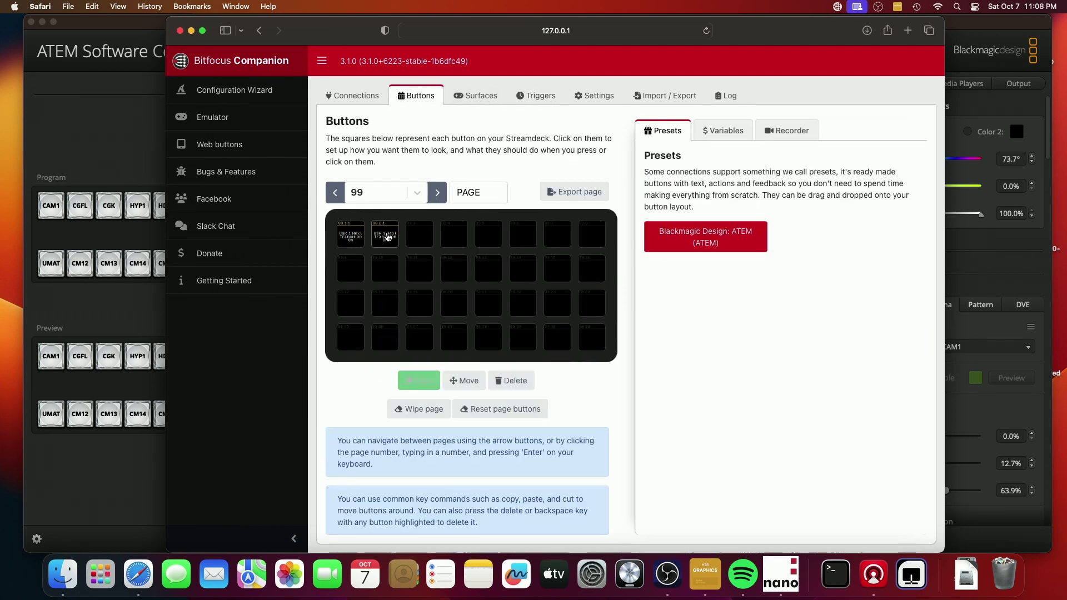
double_click(767, 212)
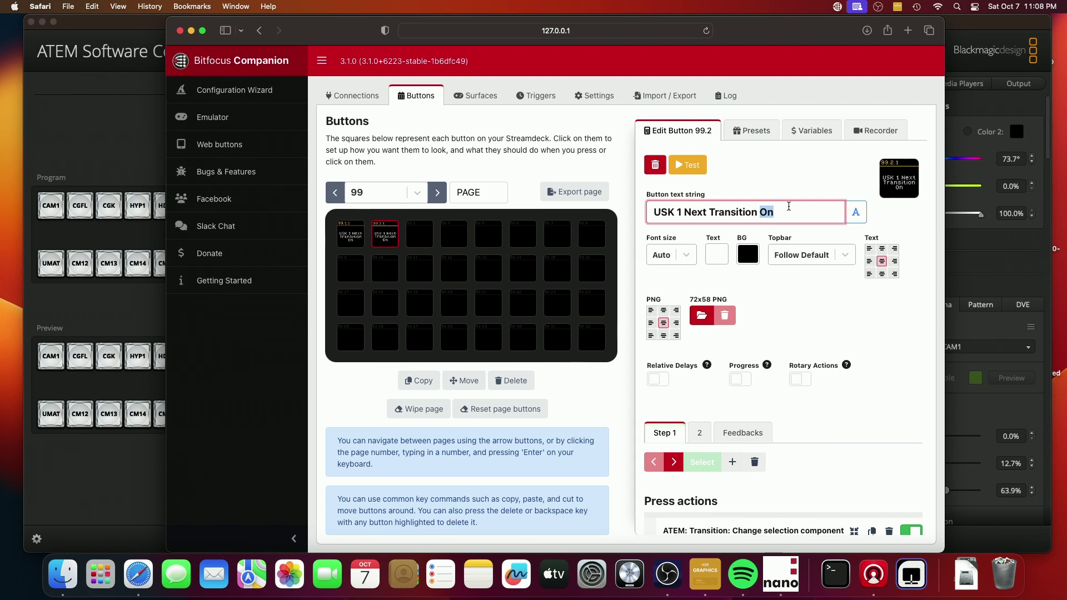
type("Off")
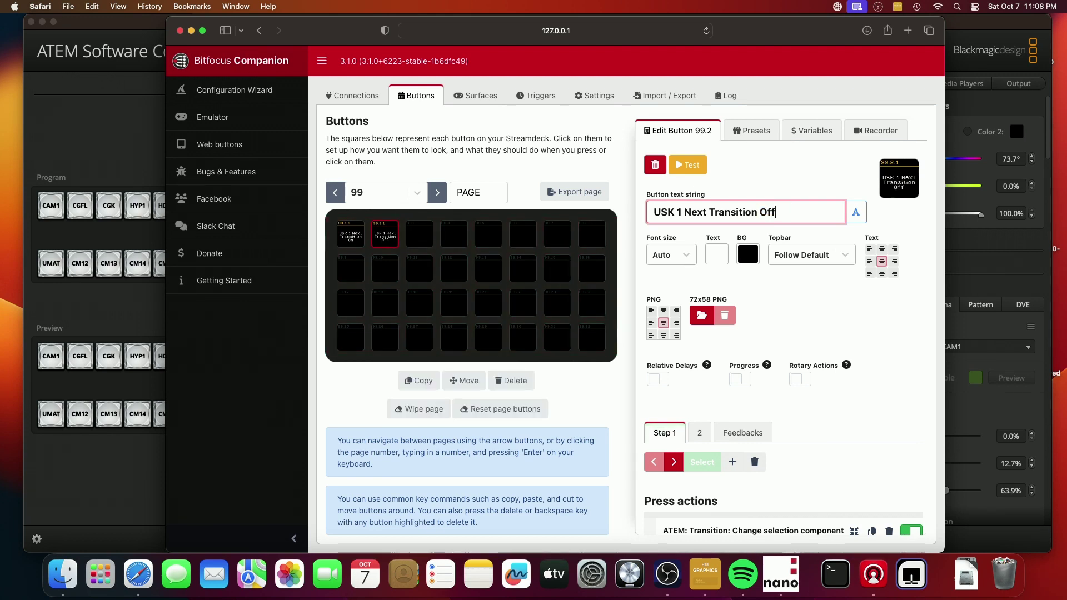
scroll(840, 393, "down", 3)
scroll(840, 393, "down", 3)
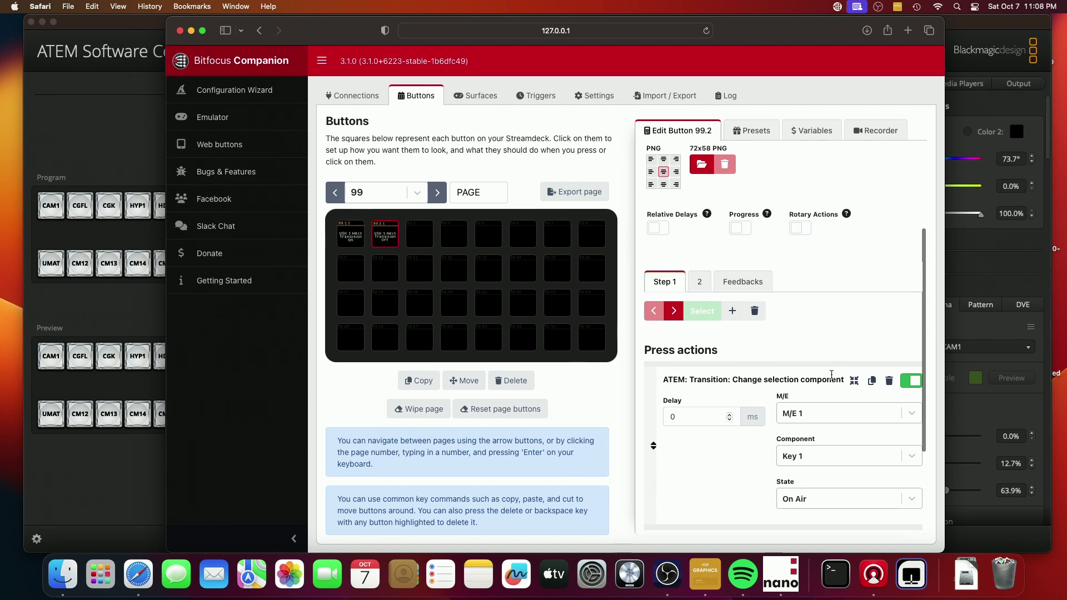
Return to the USK 1 - Key Off trigger, try step 2 in its "Button: Set current step" action and restore step 1
left_click(467, 97)
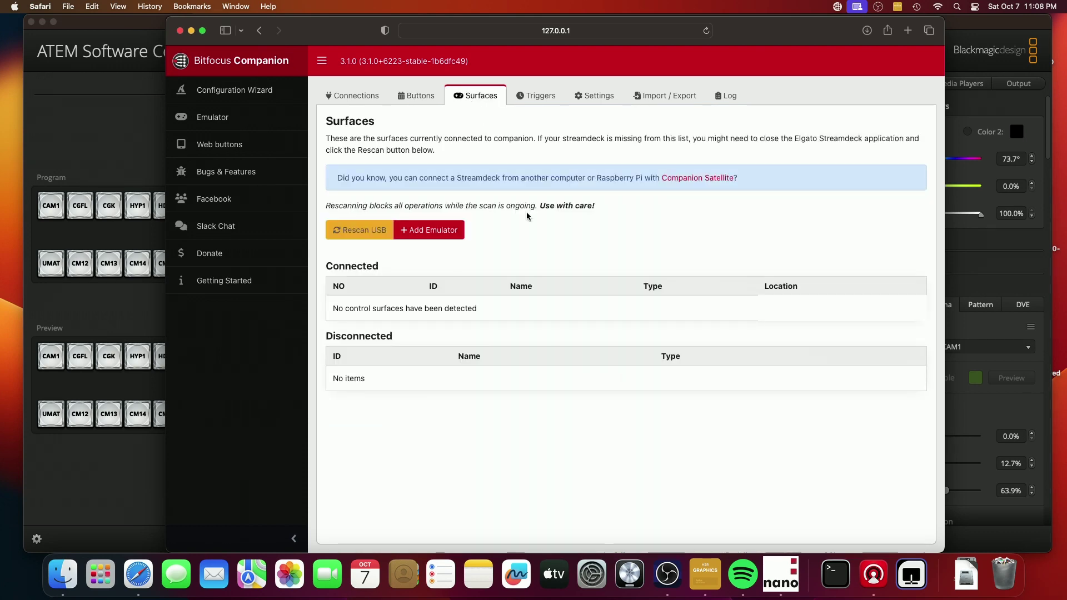
left_click(402, 100)
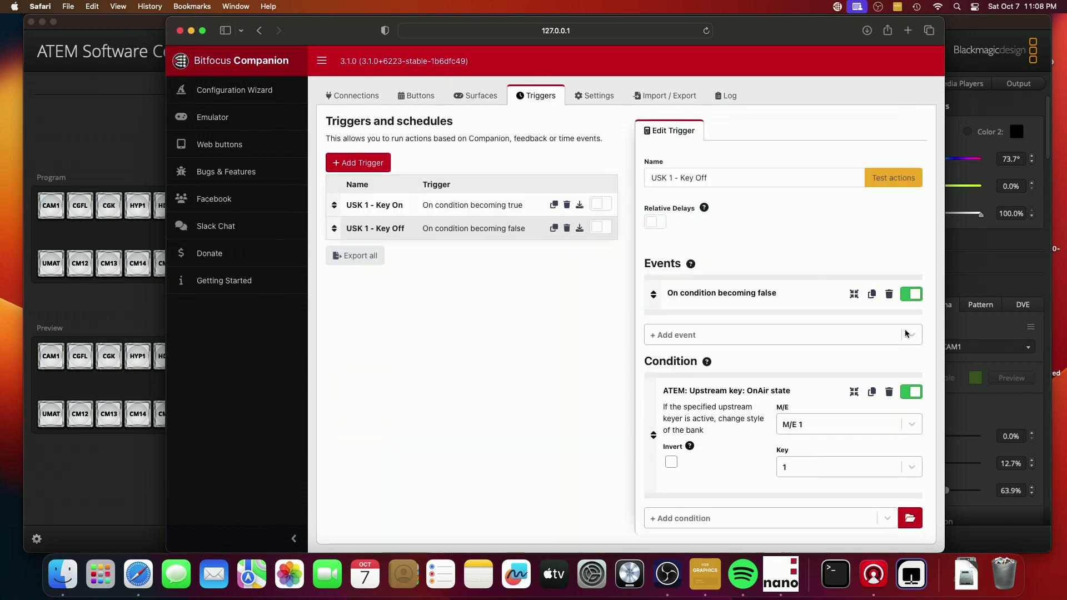
left_click(823, 473)
left_click(778, 465)
scroll(809, 475, "down", 5)
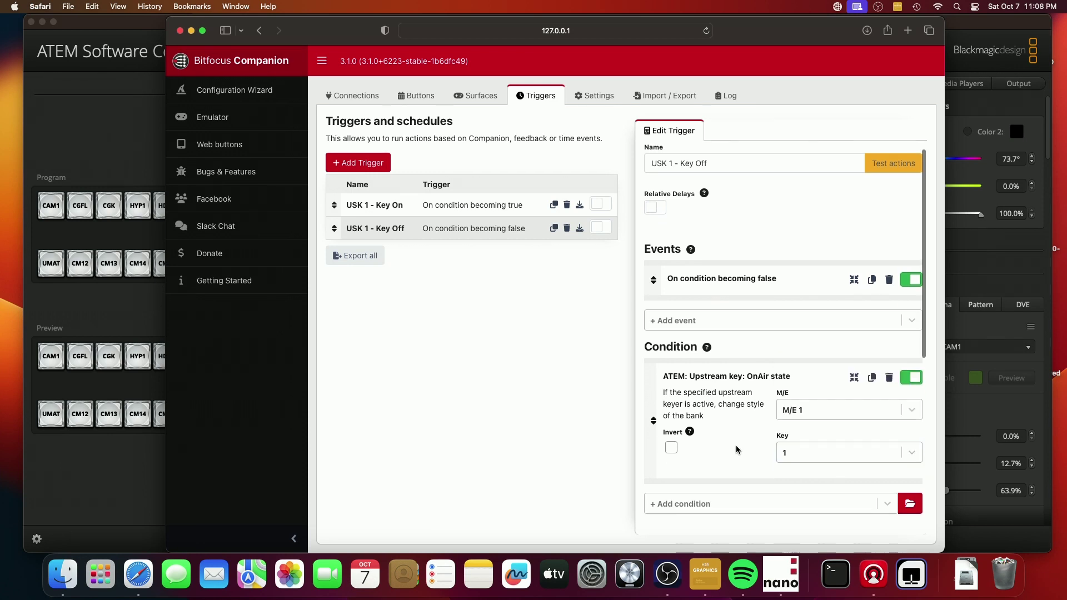
left_click(808, 475)
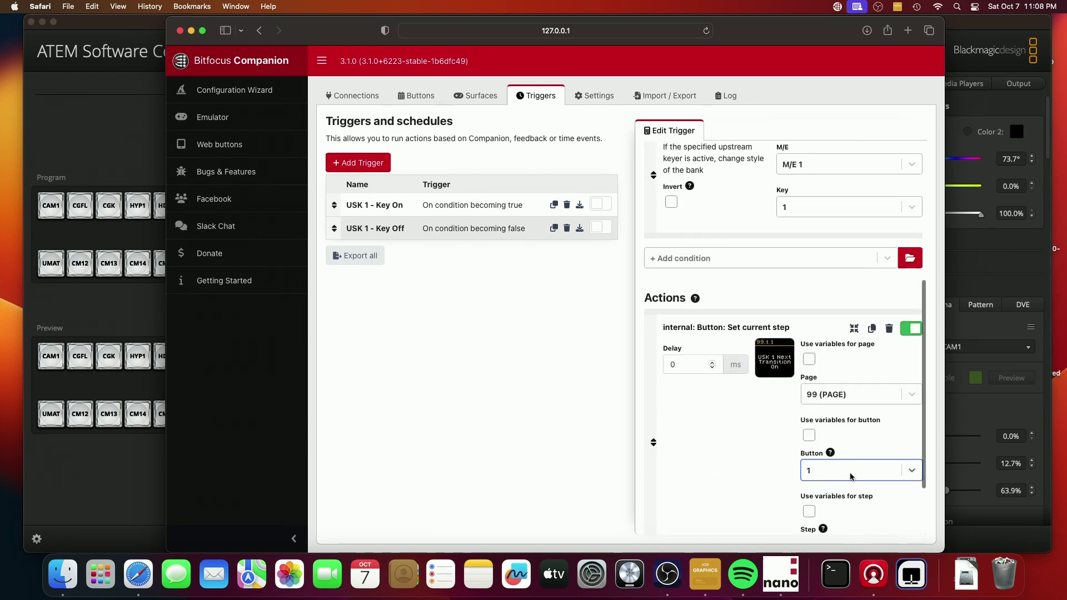
scroll(750, 482, "down", 3)
left_click(829, 461)
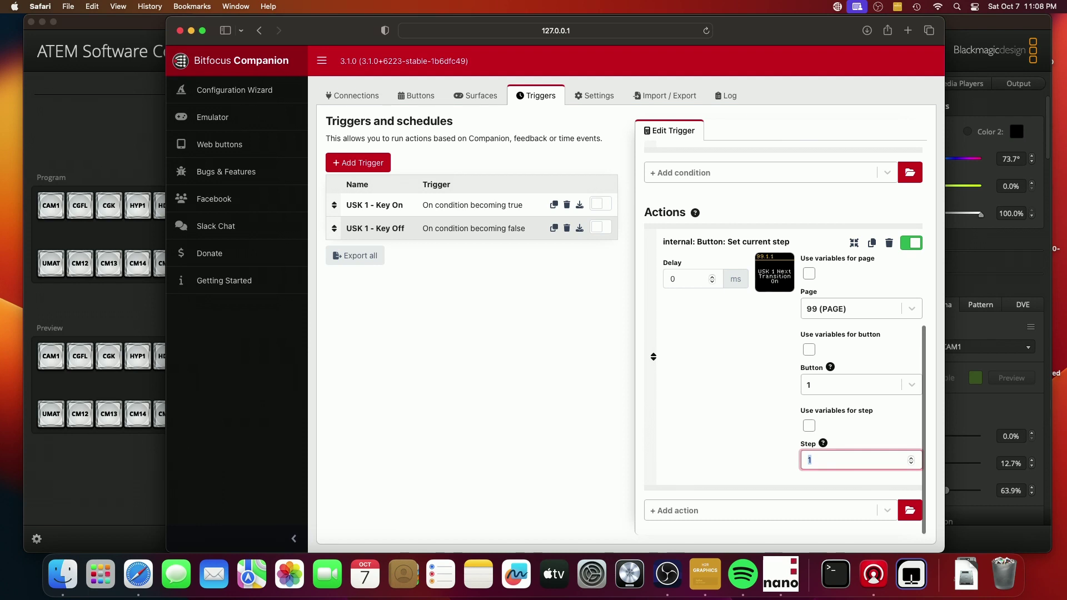
scroll(708, 393, "up", 4)
scroll(708, 394, "down", 3)
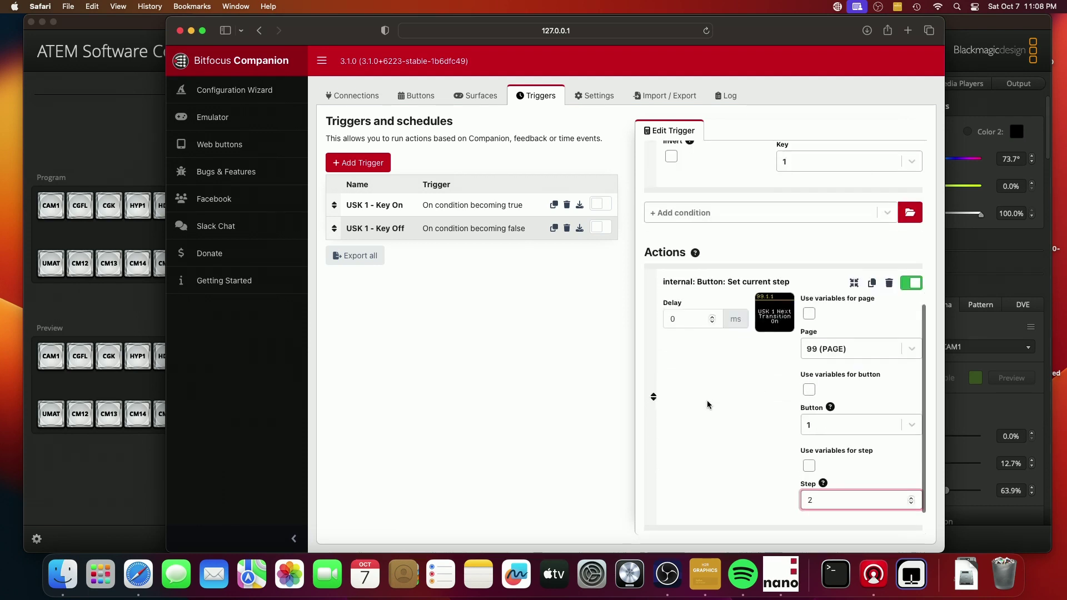
left_click(708, 405)
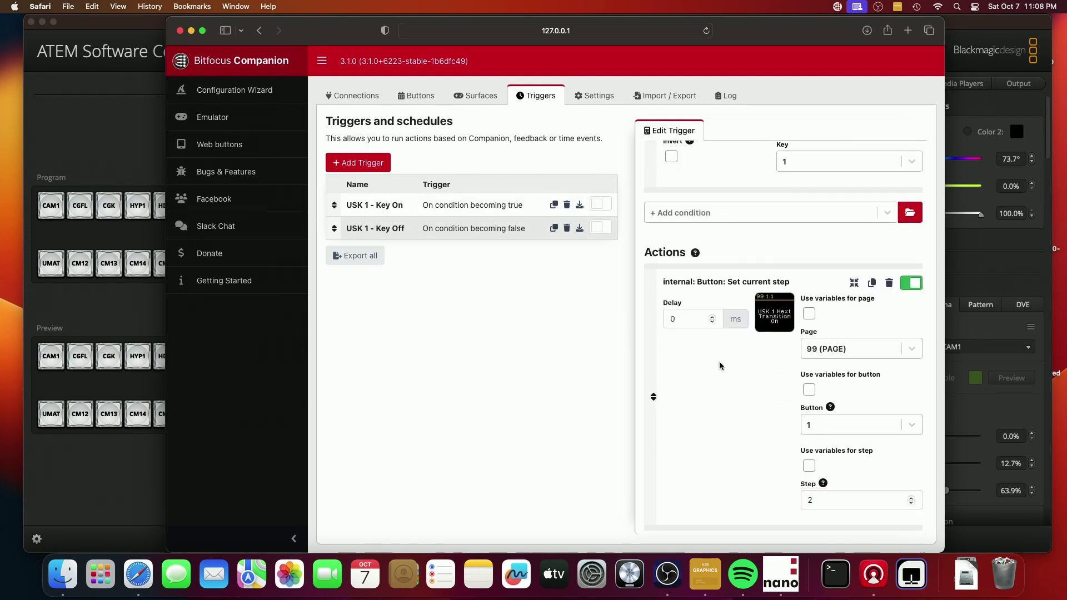
scroll(719, 361, "up", 5)
scroll(737, 412, "down", 8)
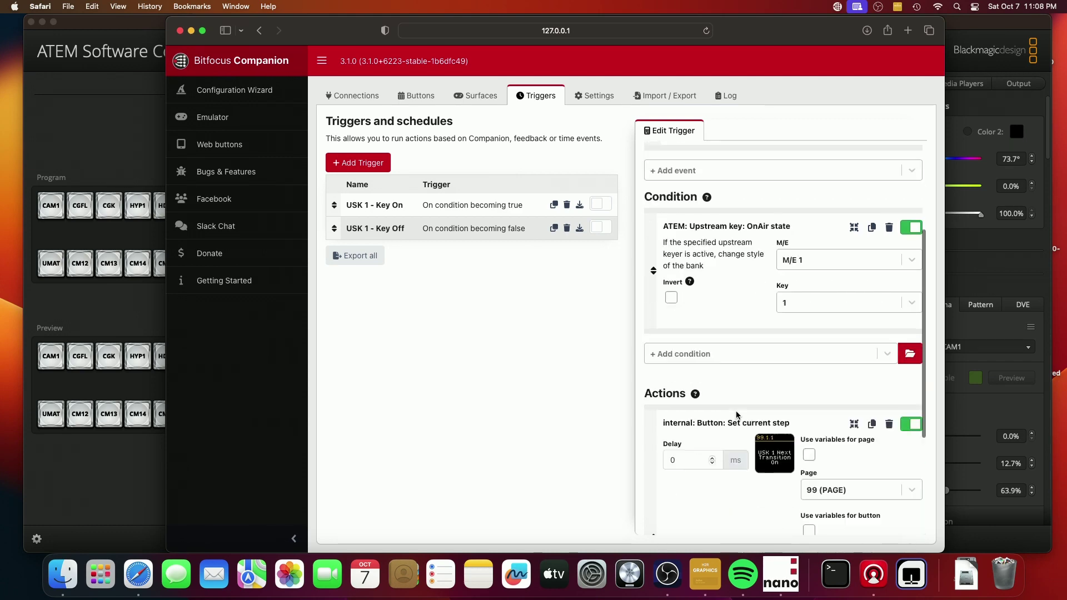
double_click(828, 472)
type("1")
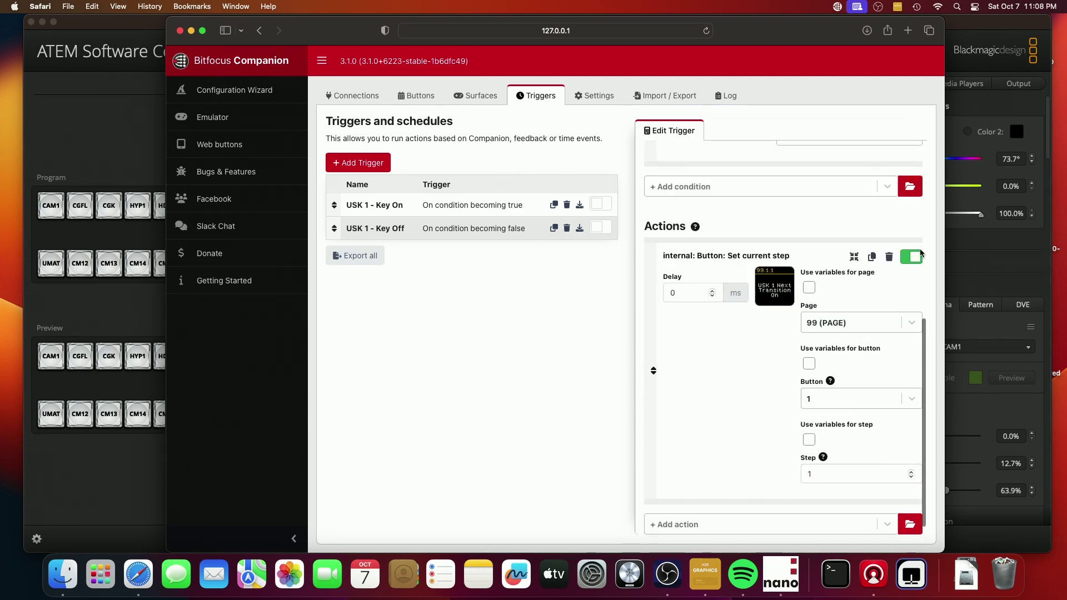
Duplicate the Key Off trigger's "Button: Set current step" action and set the copy to button 2, step 2
left_click(872, 257)
scroll(833, 449, "down", 5)
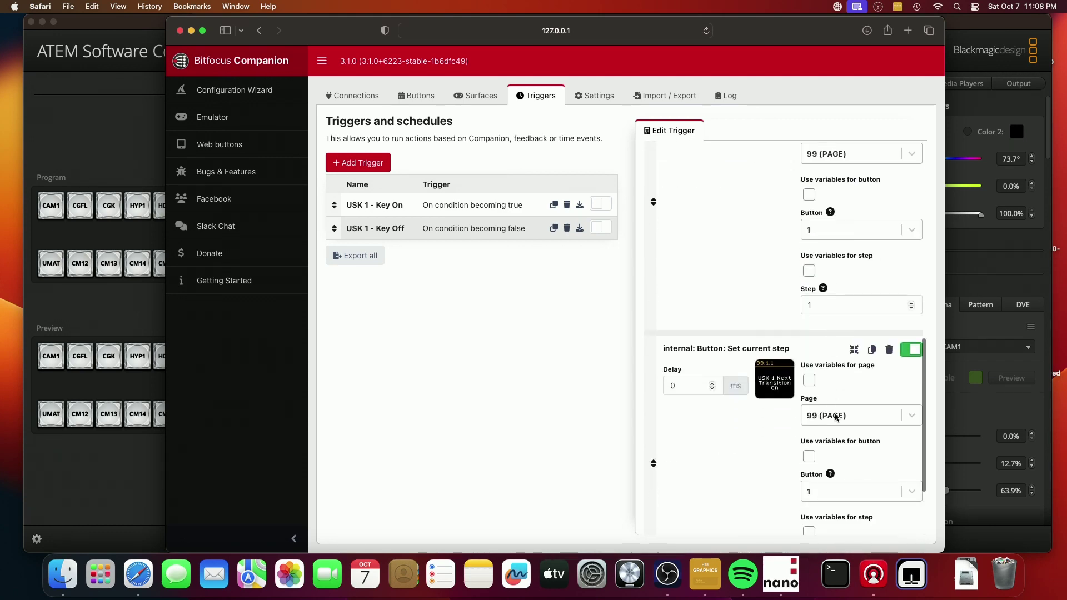
left_click(818, 385)
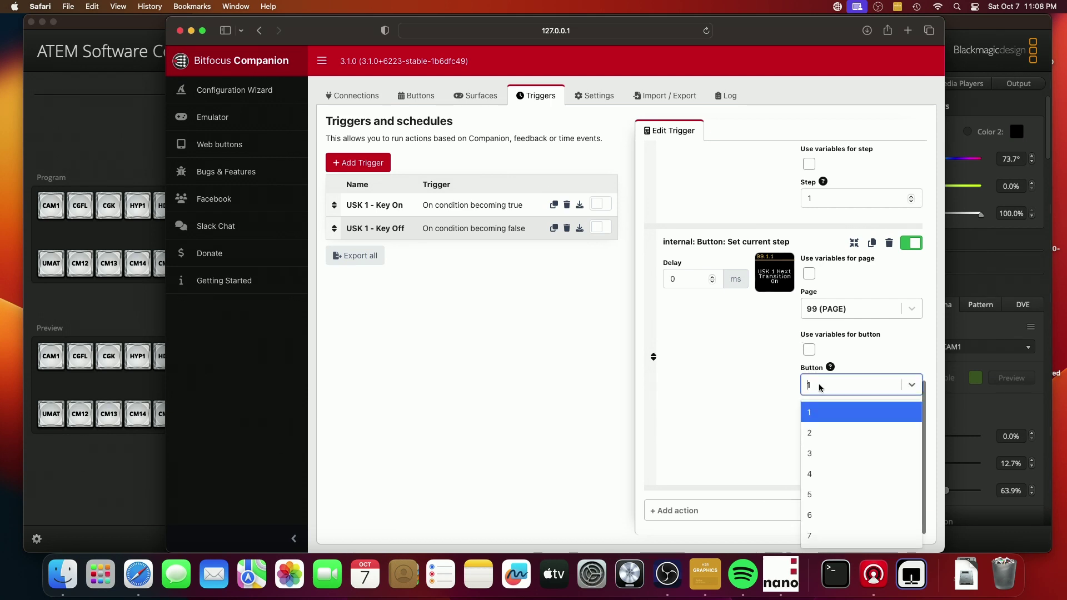
left_click(817, 436)
double_click(822, 455)
type("2")
left_click(728, 460)
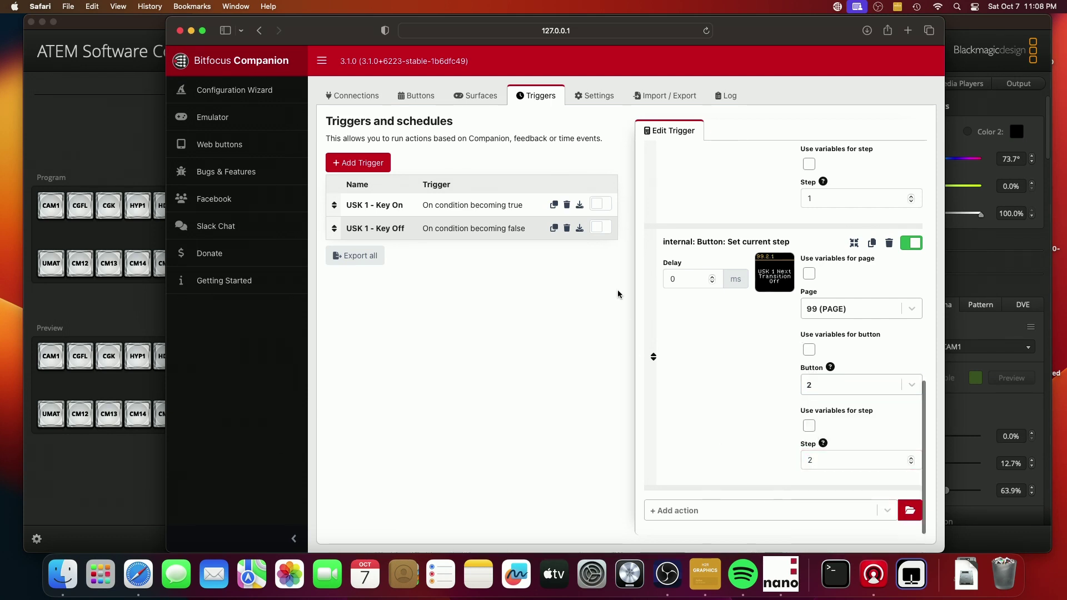
Duplicate the "Button: Set current step" action in the USK 1 - Key On trigger and set the copy to button 2, step 1
left_click(444, 213)
scroll(745, 433, "down", 4)
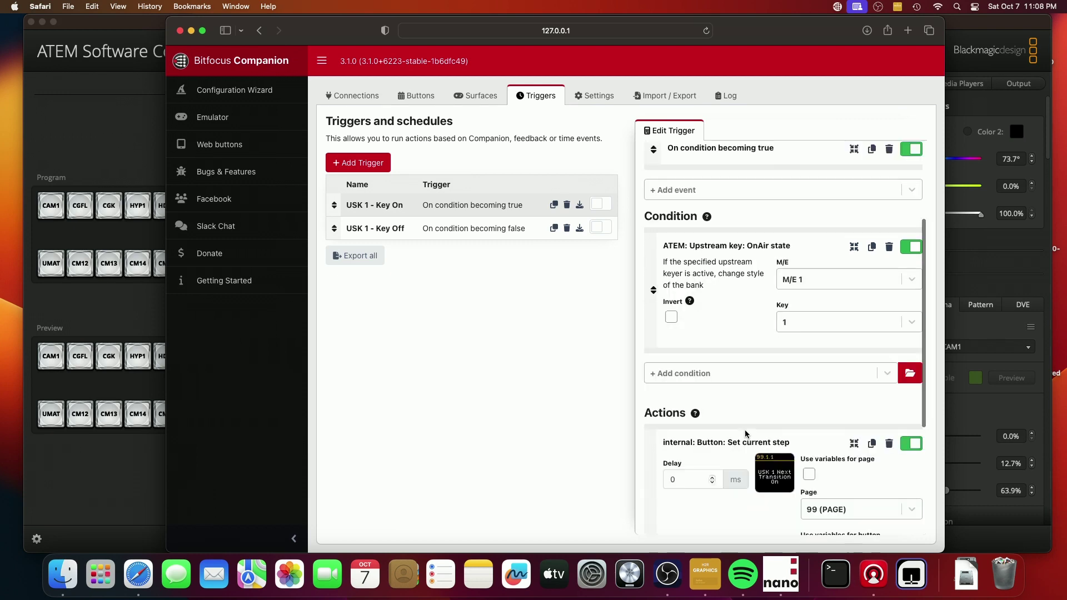
scroll(822, 445, "down", 4)
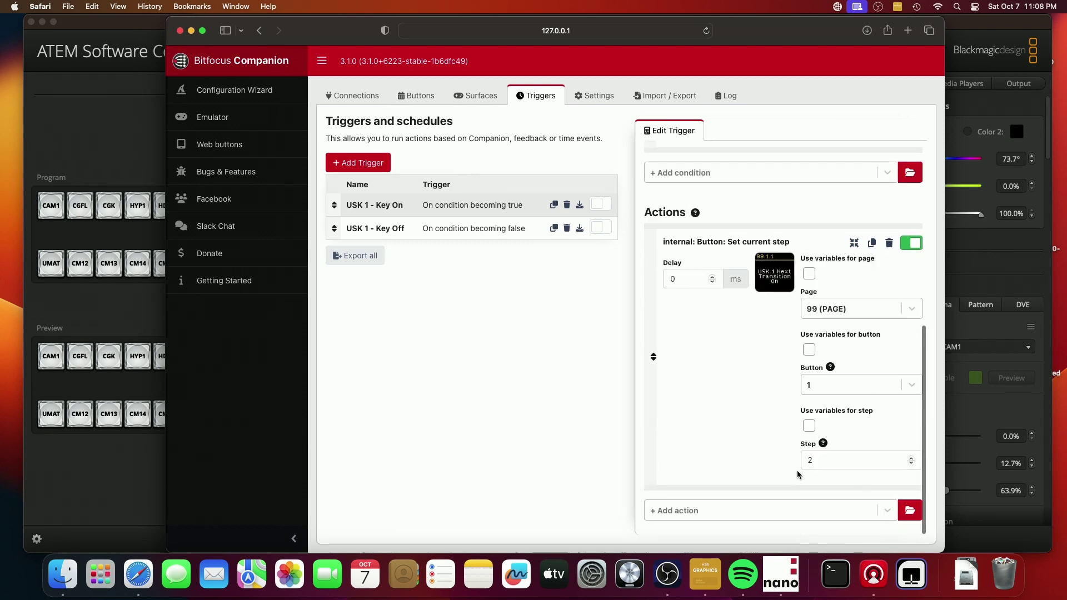
left_click(871, 246)
scroll(735, 520, "down", 2)
scroll(740, 517, "down", 3)
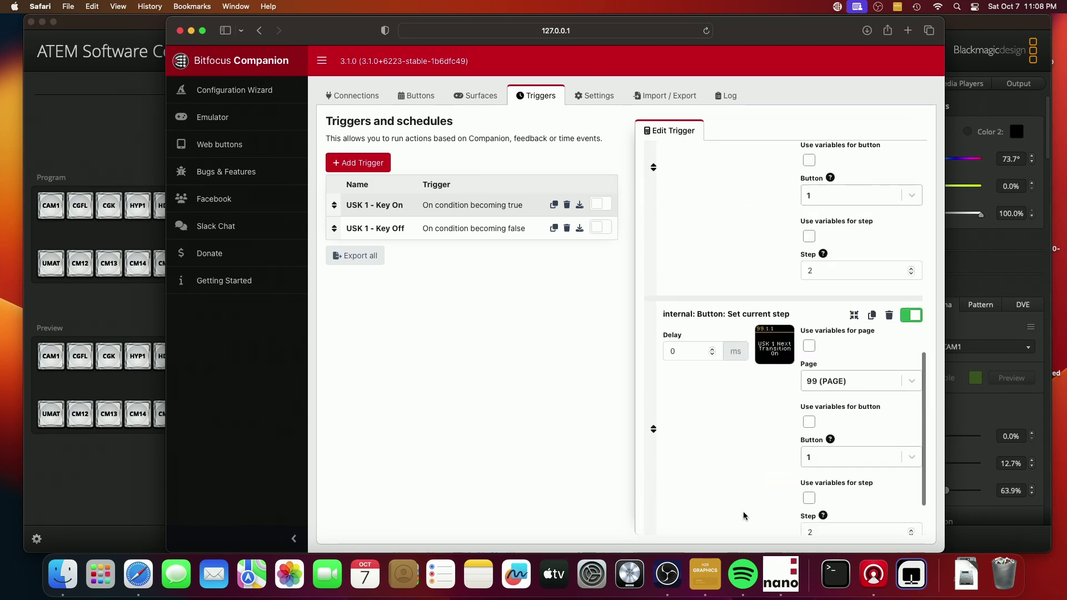
left_click(820, 451)
left_click(820, 498)
scroll(767, 512, "down", 1)
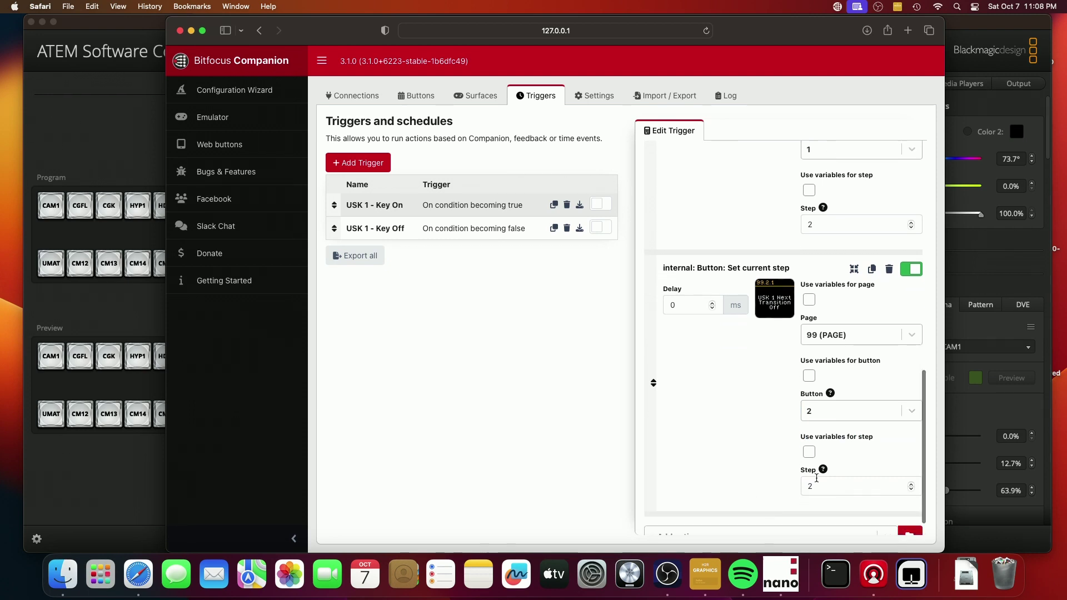
double_click(816, 481)
type("1")
scroll(704, 468, "up", 3)
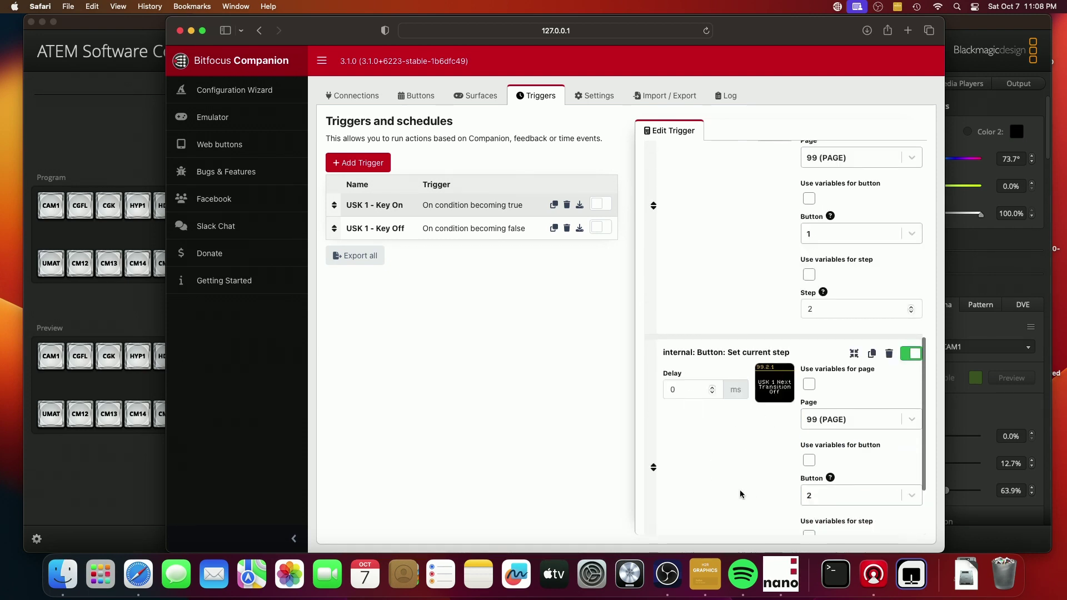
Enable both USK 1 triggers and view the step 1 press action of the "USK 1 Next Transition On" button
left_click(601, 204)
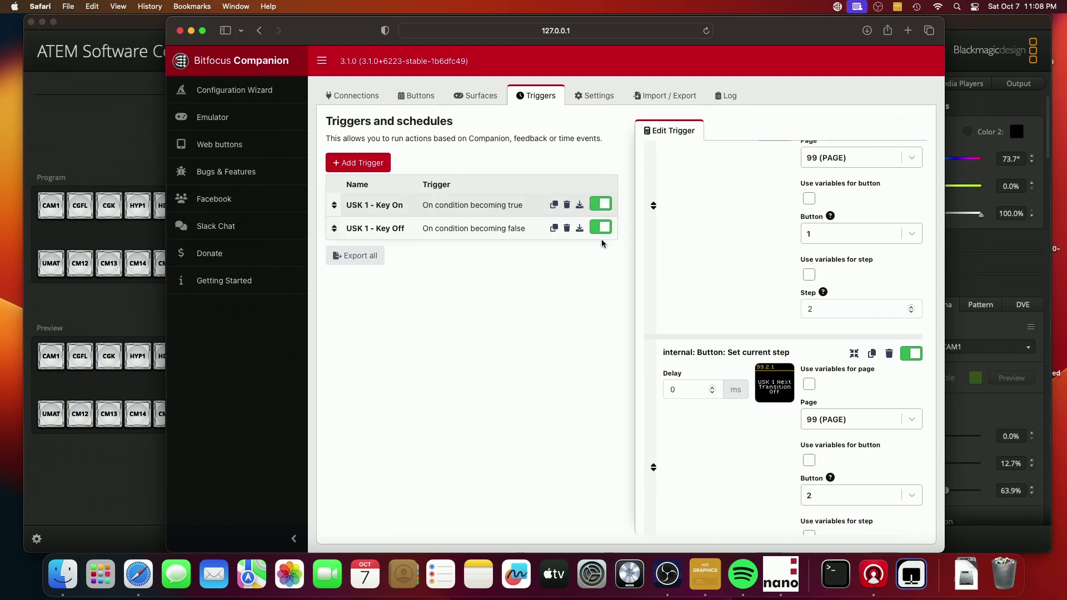
left_click(420, 99)
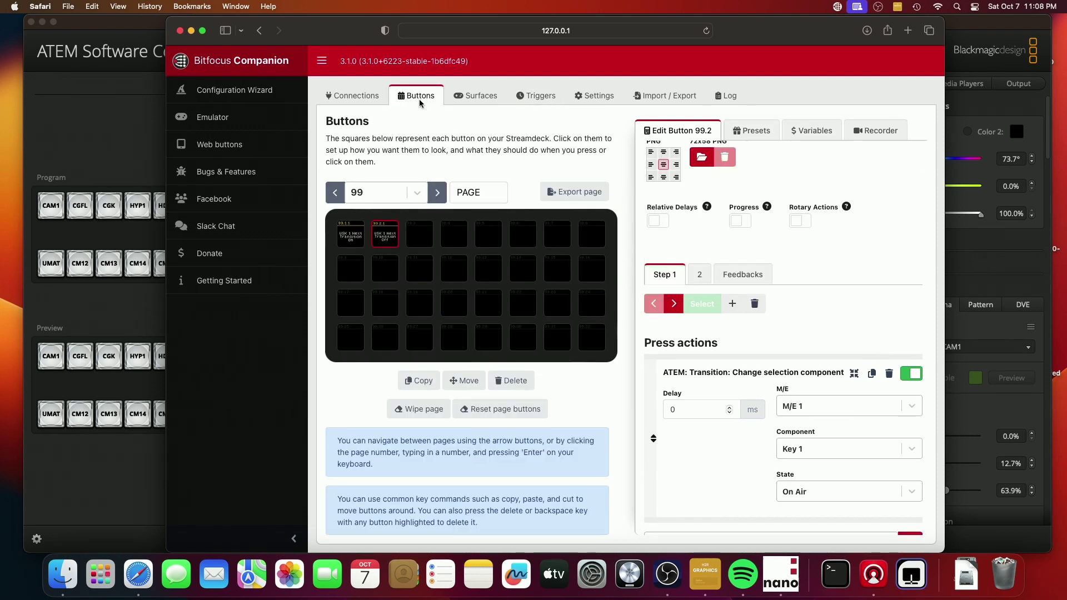
left_click(350, 233)
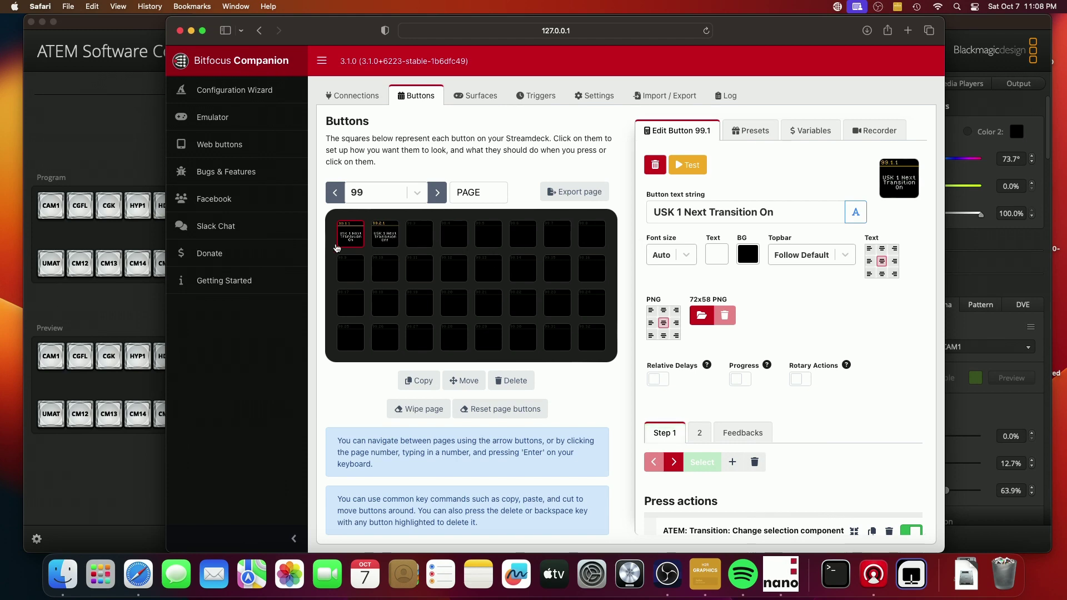
scroll(756, 444, "down", 5)
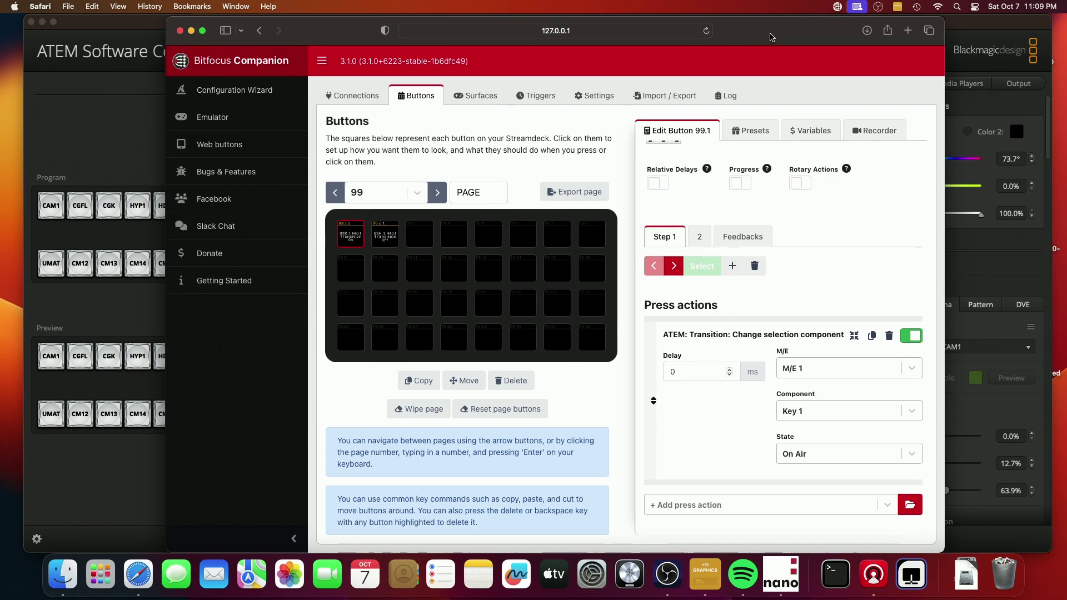
Arrange the Companion and ATEM Software Control windows so both are visible, and take upstream Key 1 off air
left_click_drag(735, 48, 892, 63)
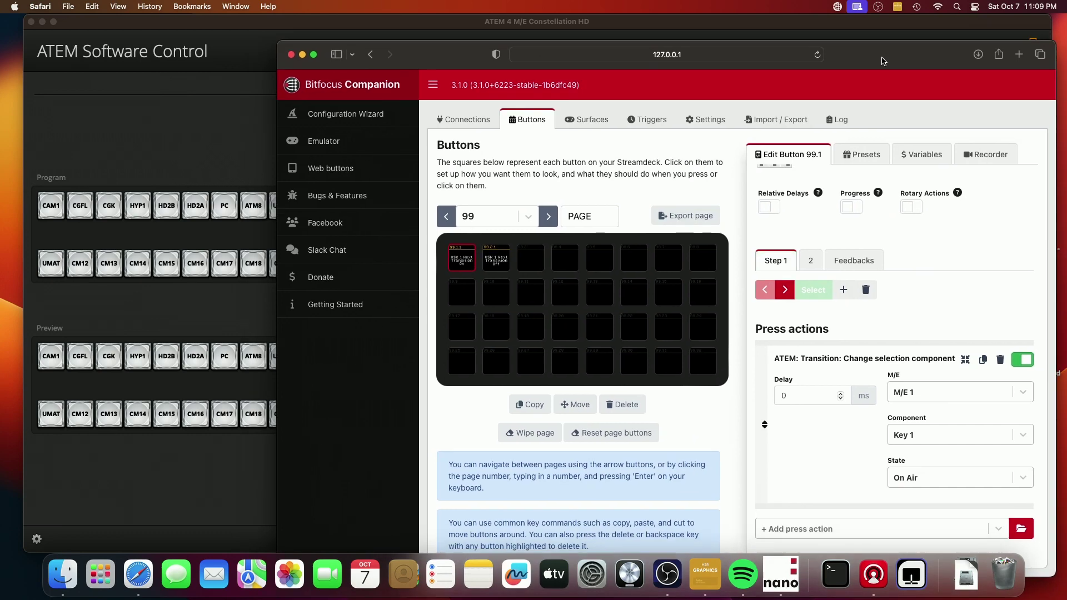
left_click_drag(775, 27, 464, 41)
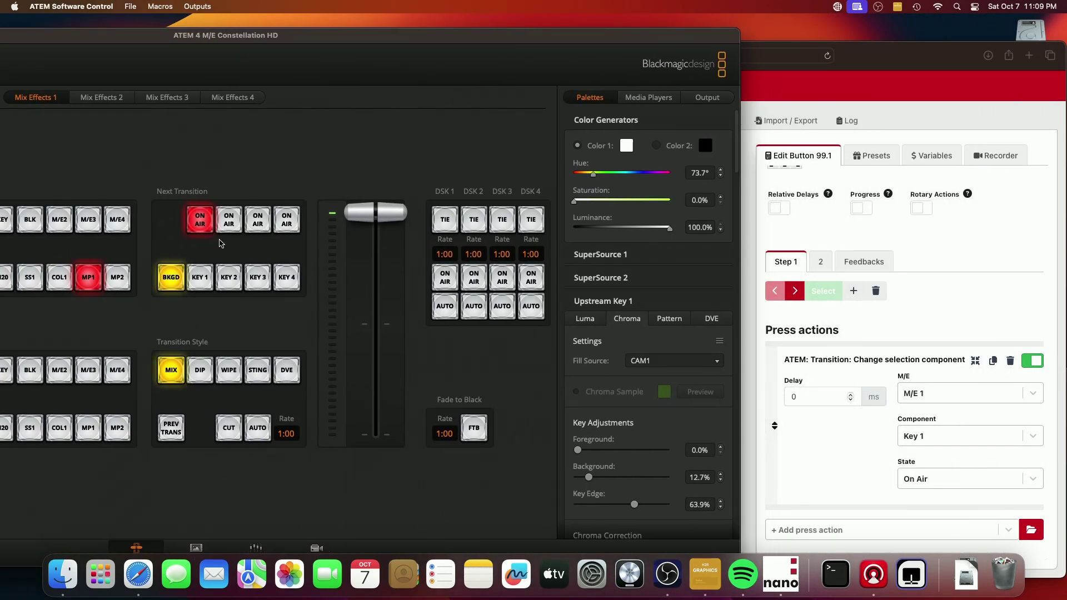
left_click(201, 224)
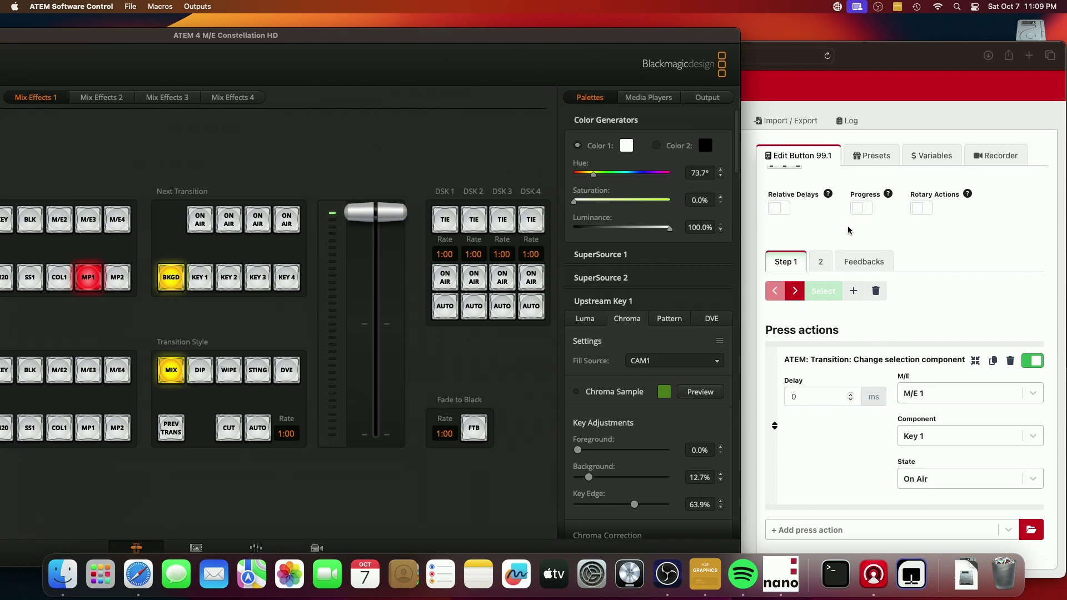
Switch to Companion in Safari and check the current step and press action of the "USK 1 Next Transition Off" button
left_click(759, 230)
left_click(500, 266)
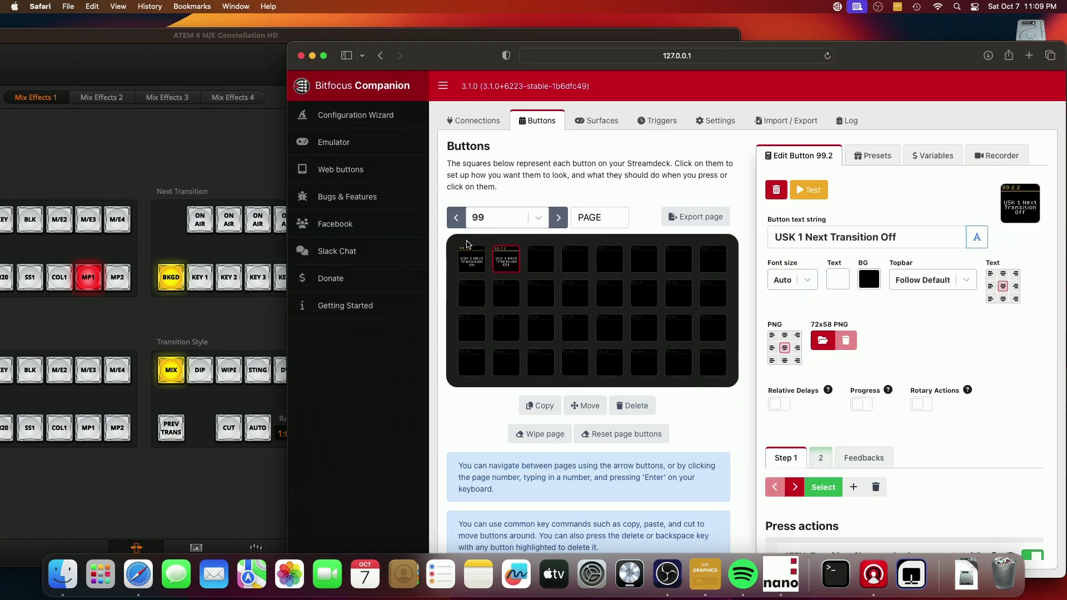
scroll(882, 402, "down", 5)
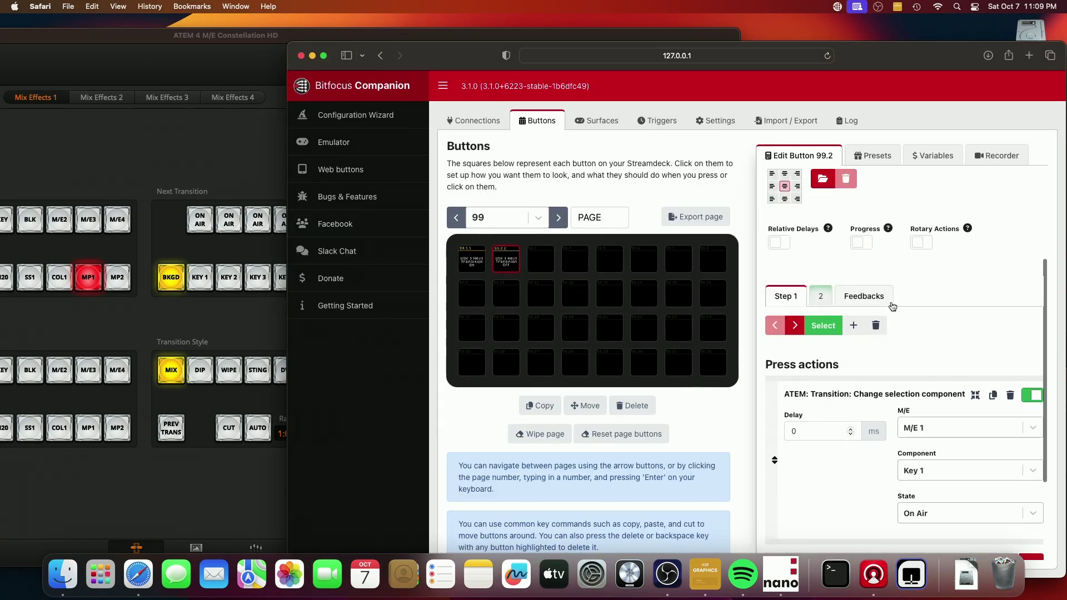
Switch to ATEM Software Control, put Key 1 on air, and check the current step of both USK 1 buttons in Companion
left_click(200, 222)
left_click(199, 224)
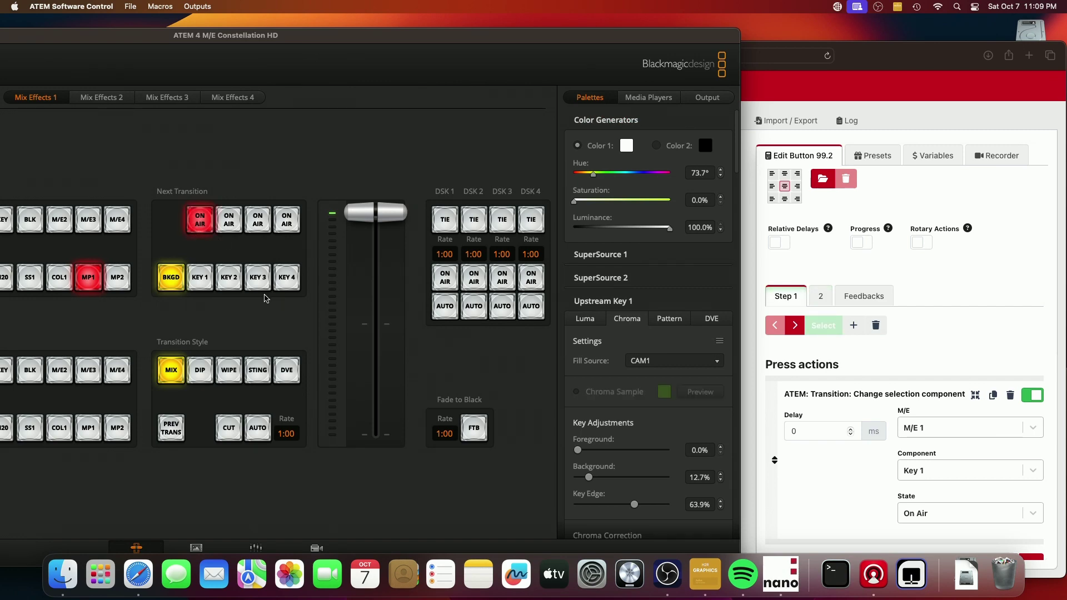
left_click(995, 300)
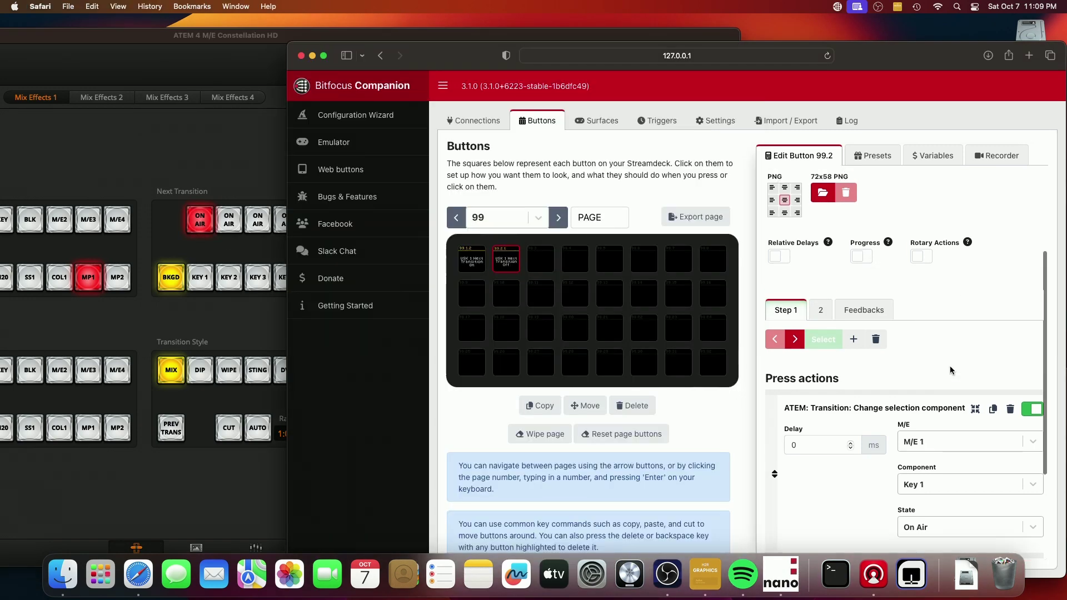
left_click(473, 259)
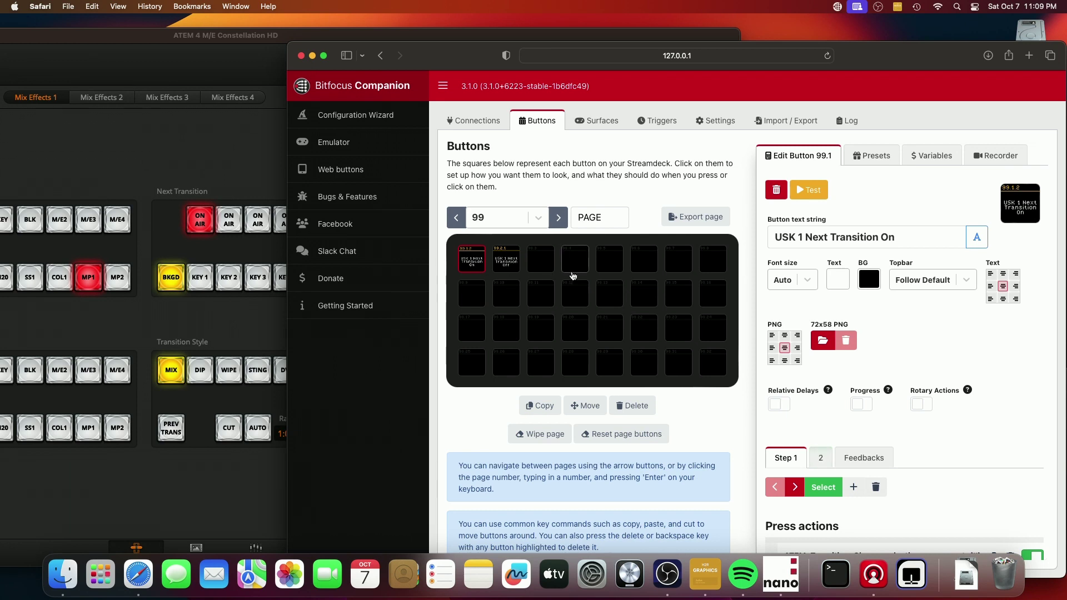
left_click(508, 264)
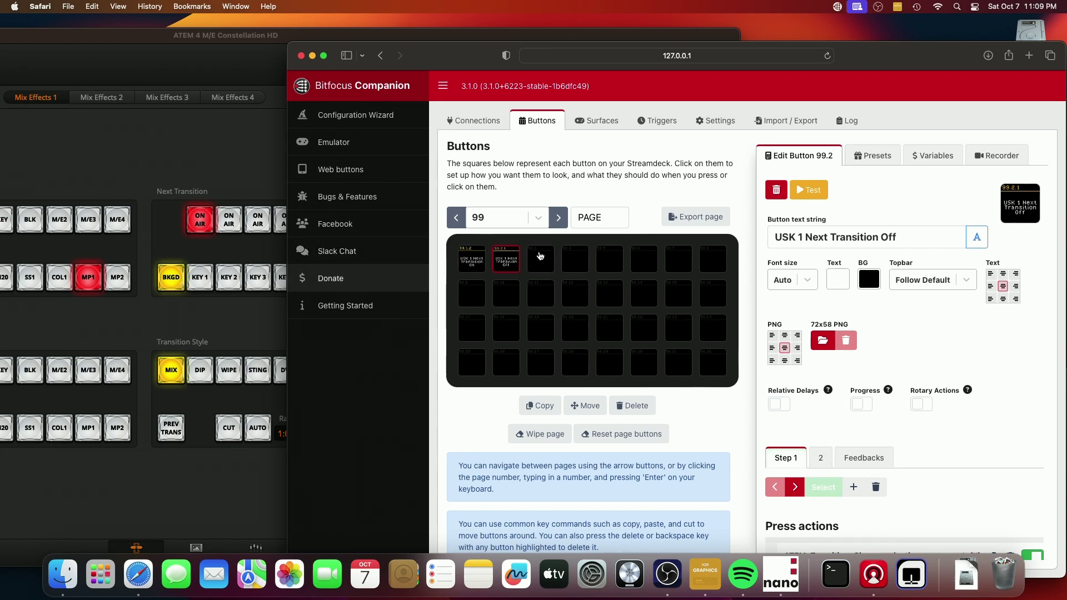
Test the "USK 1 Next Transition Off" button and the "USK 1 Next Transition On" button on page 99
left_click(815, 191)
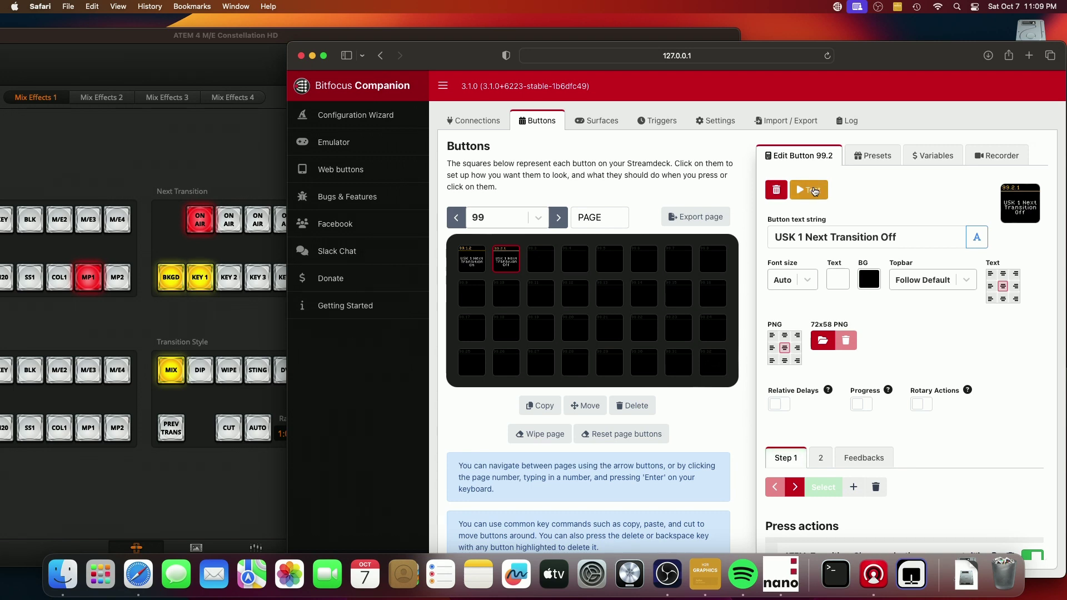
left_click(472, 259)
left_click(813, 191)
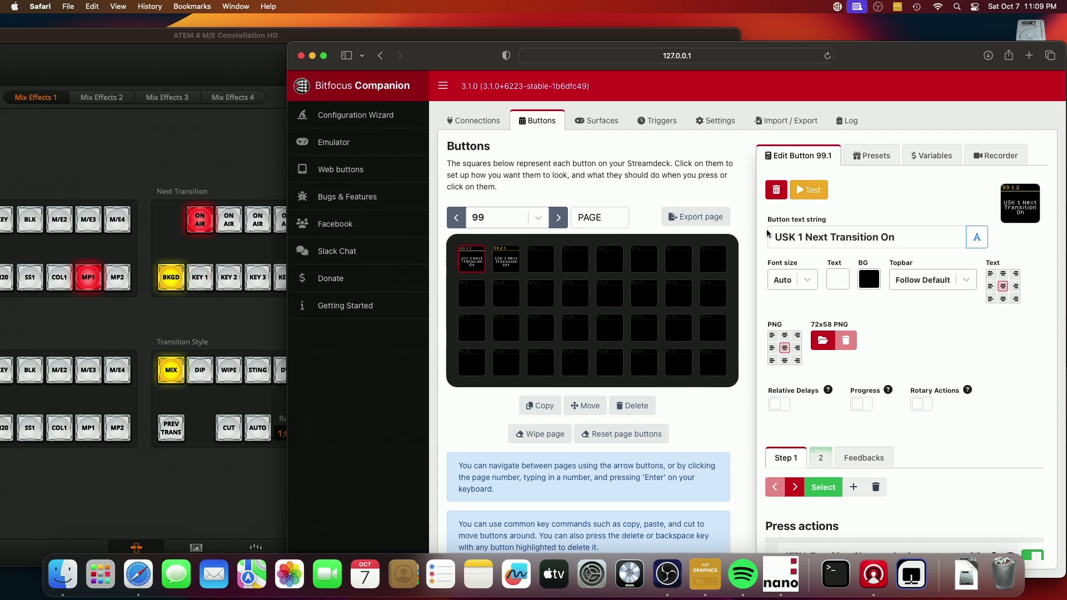
Open the Test Scene button on page 1 and delete its ATEM "Transition: Change selection" press action
left_click(502, 220)
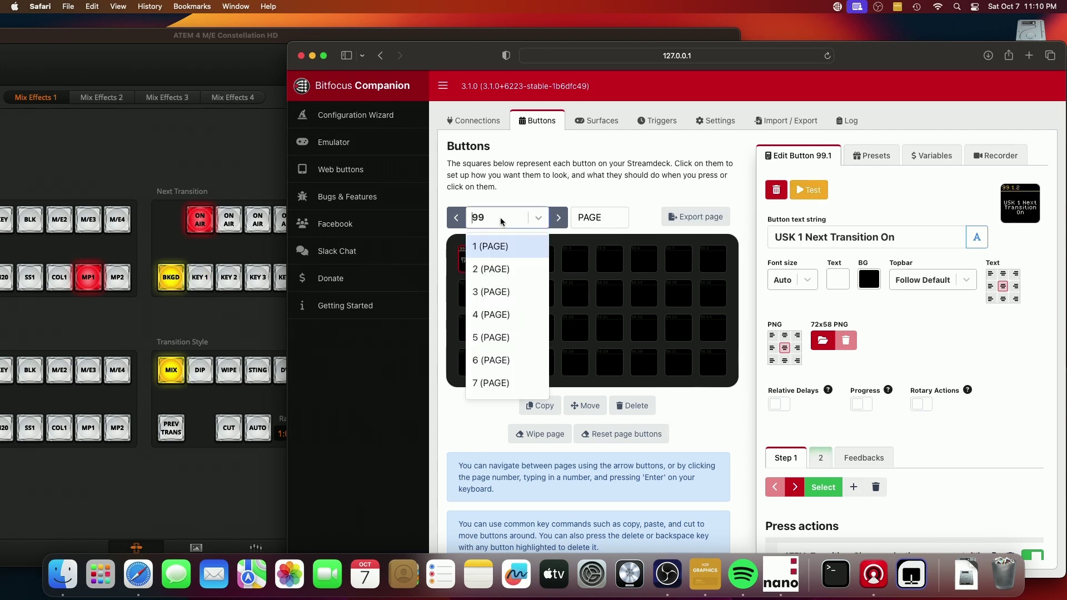
left_click(502, 247)
left_click(507, 261)
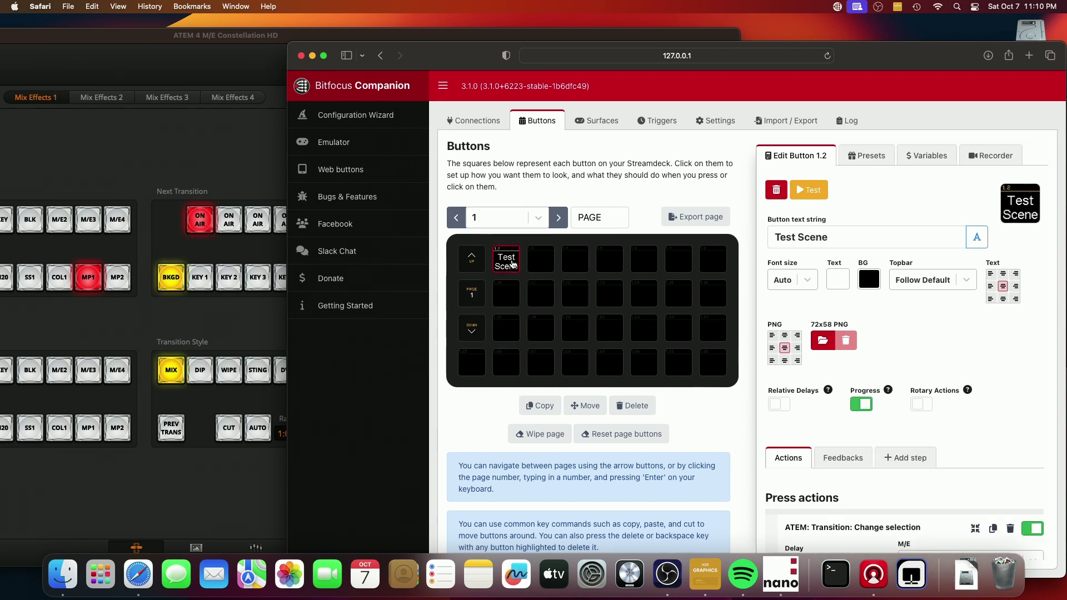
scroll(877, 418, "down", 5)
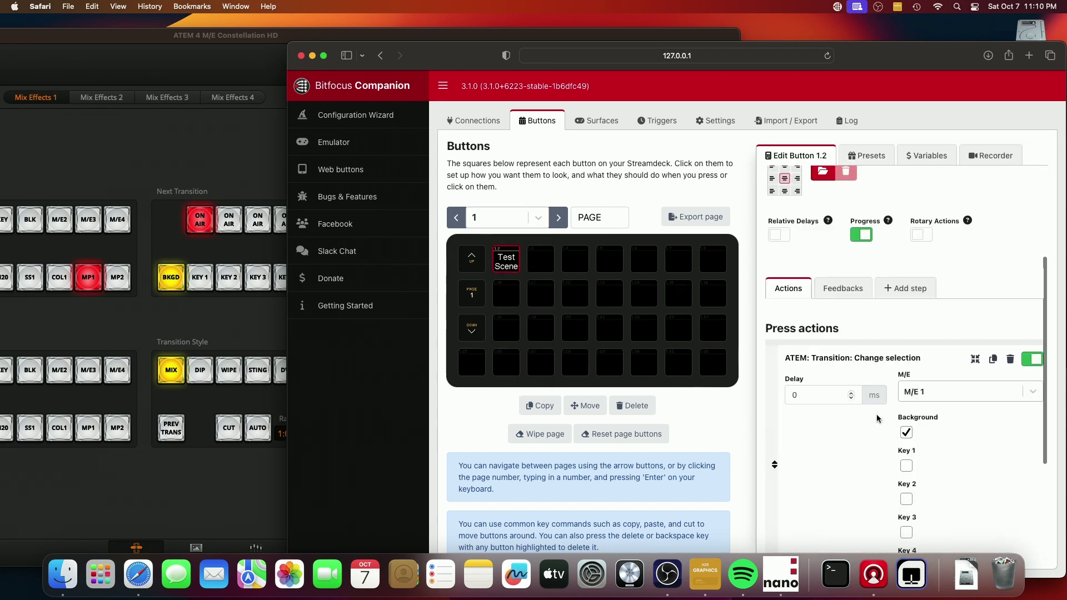
left_click(1010, 360)
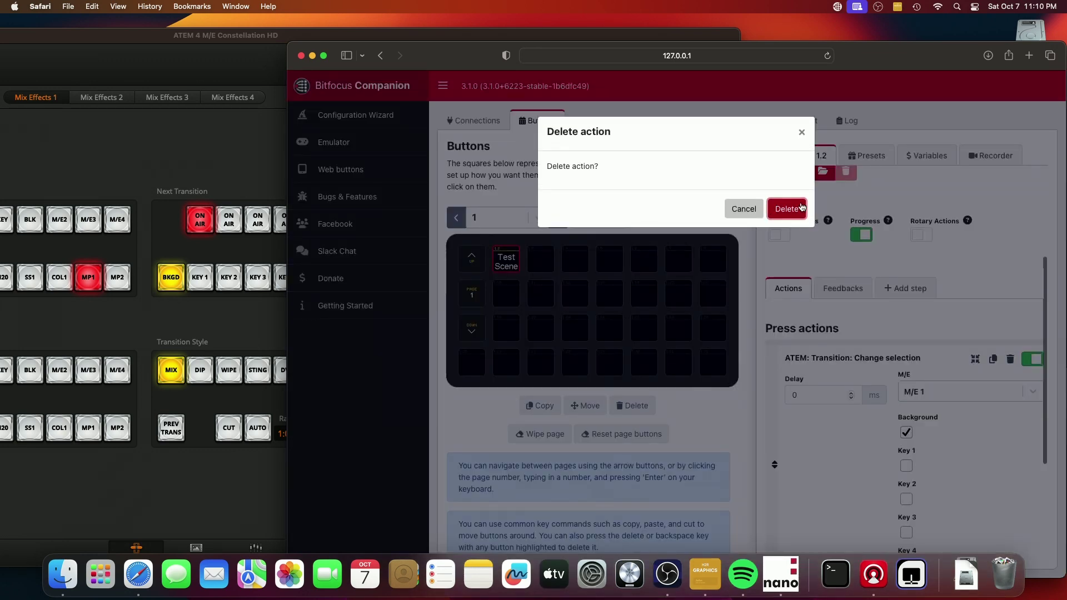
left_click(786, 208)
Add an "ATEM: ME: Set Preview input" press action to the Test Scene button
scroll(817, 339, "up", 1)
left_click(856, 453)
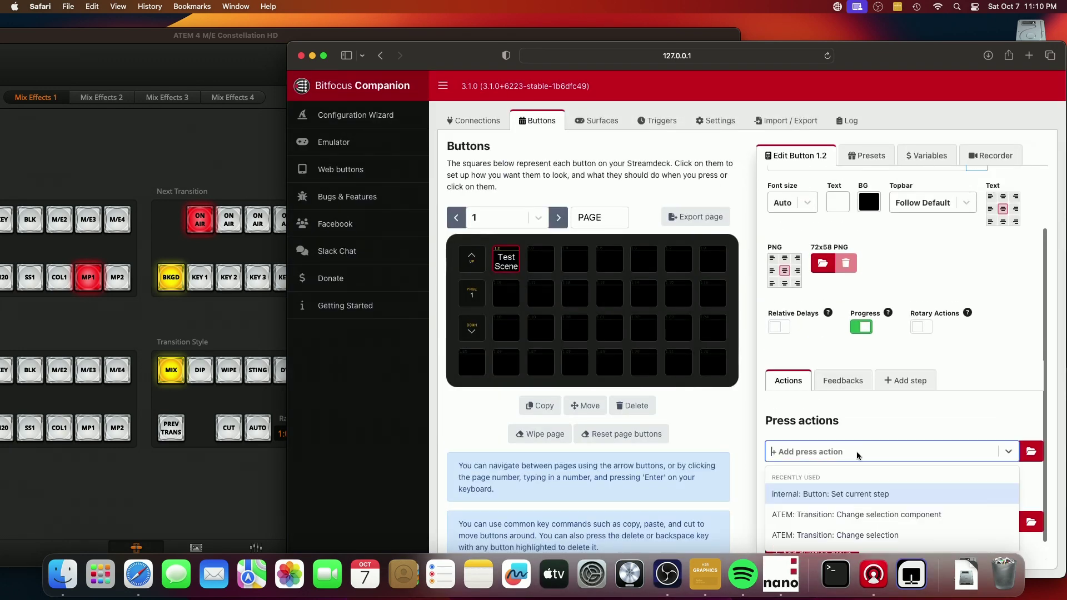
left_click(846, 429)
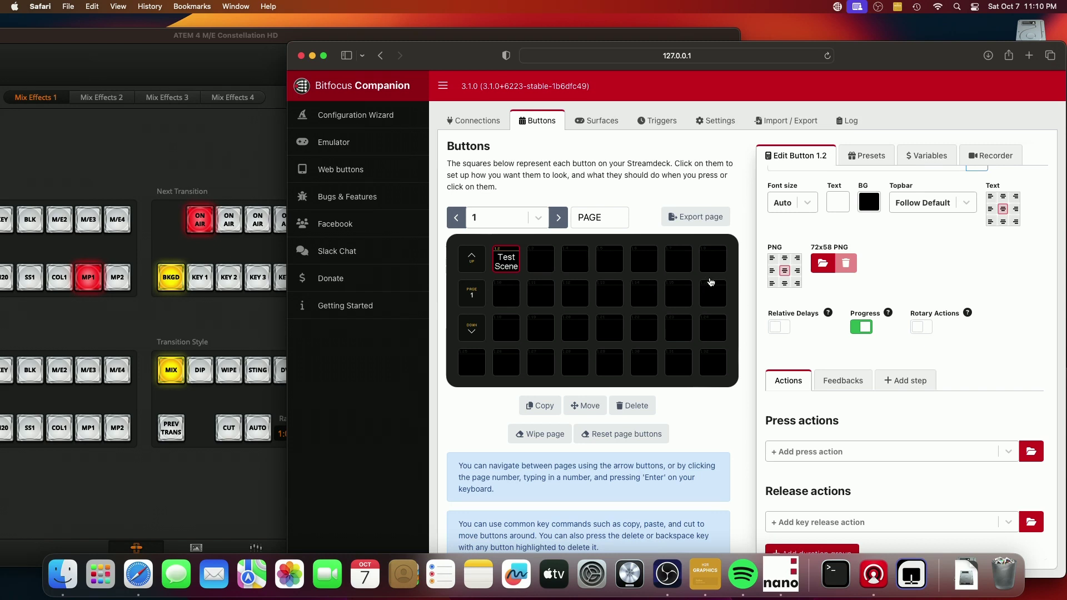
scroll(814, 371, "down", 1)
left_click(899, 439)
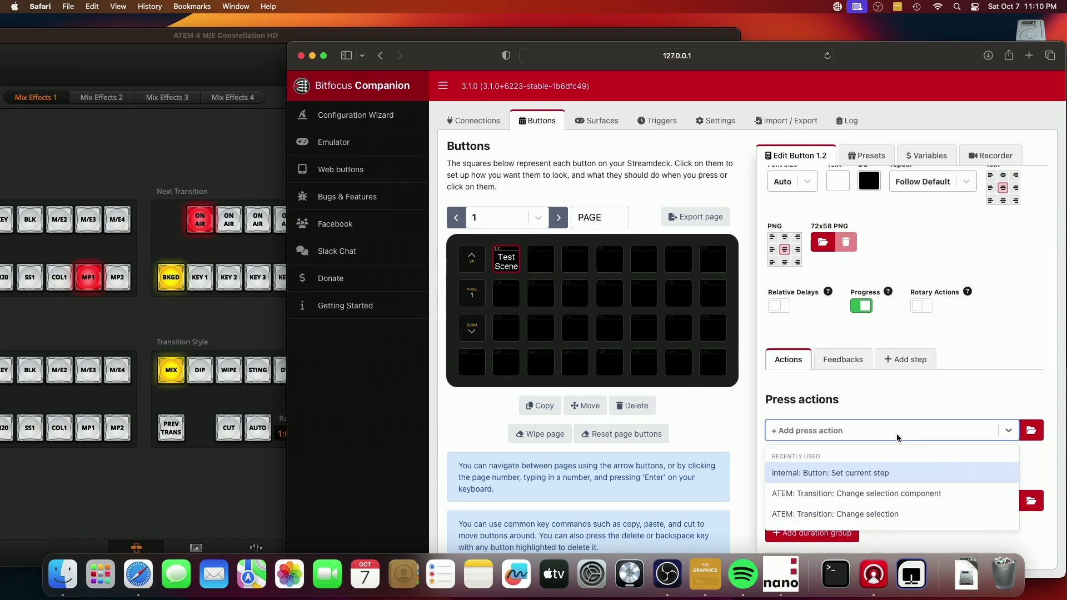
type("preview")
left_click(892, 458)
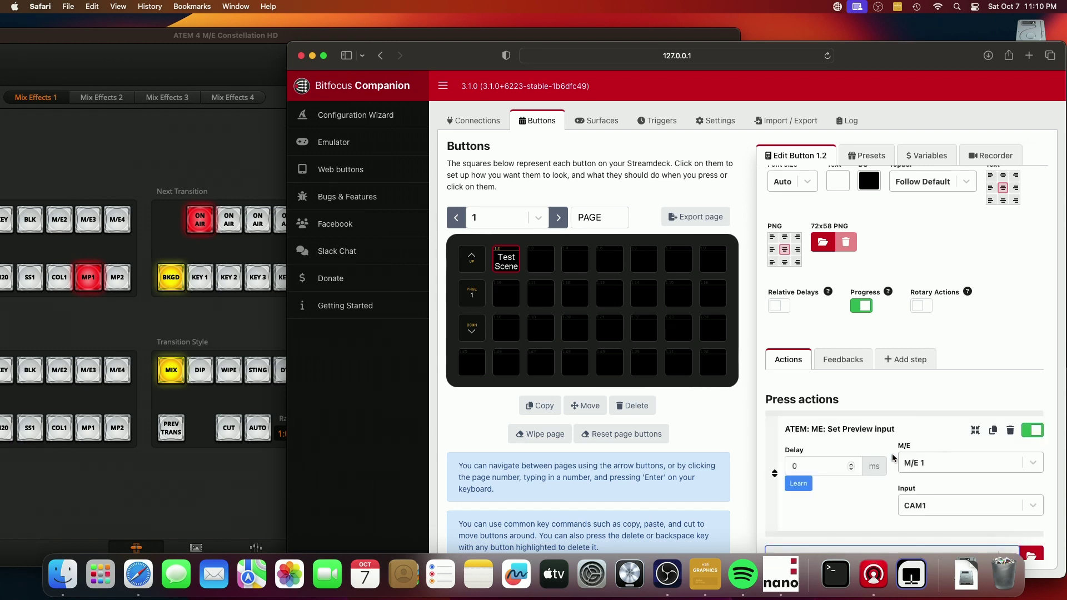
Set the input of the Set Preview input action to Color Bars
scroll(956, 492, "down", 1)
left_click(966, 490)
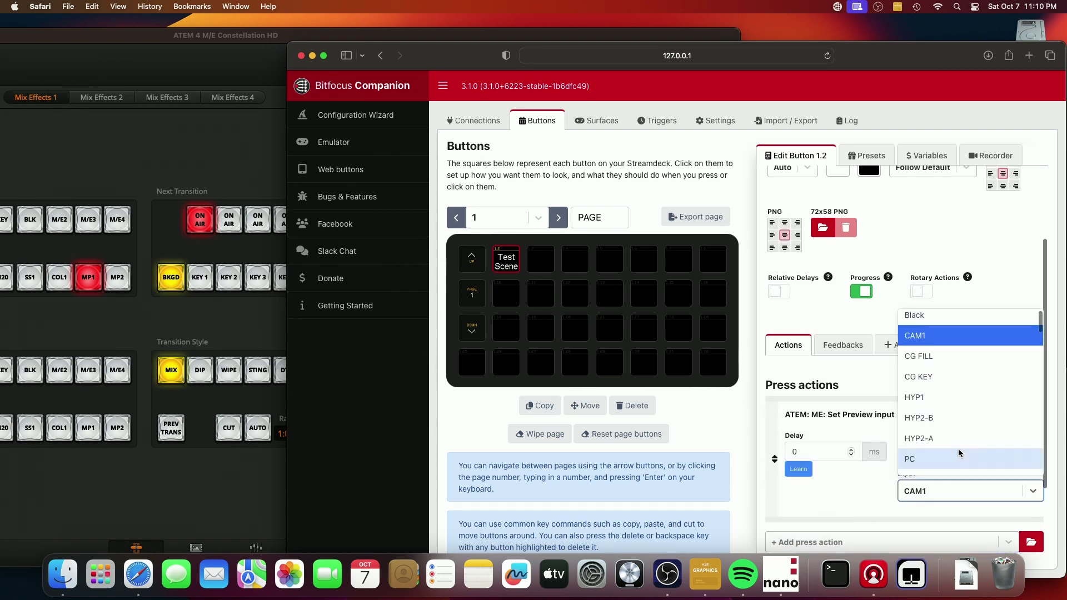
type("color")
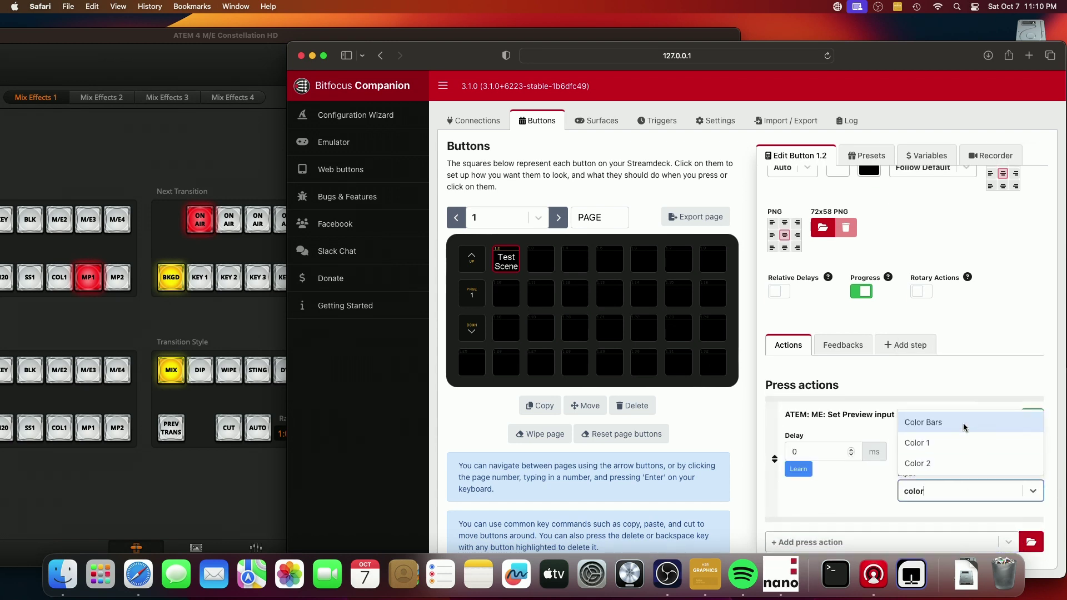
left_click(964, 427)
Add an "internal: Button: Trigger press and release" press action below the Set Preview input action
scroll(847, 437, "down", 3)
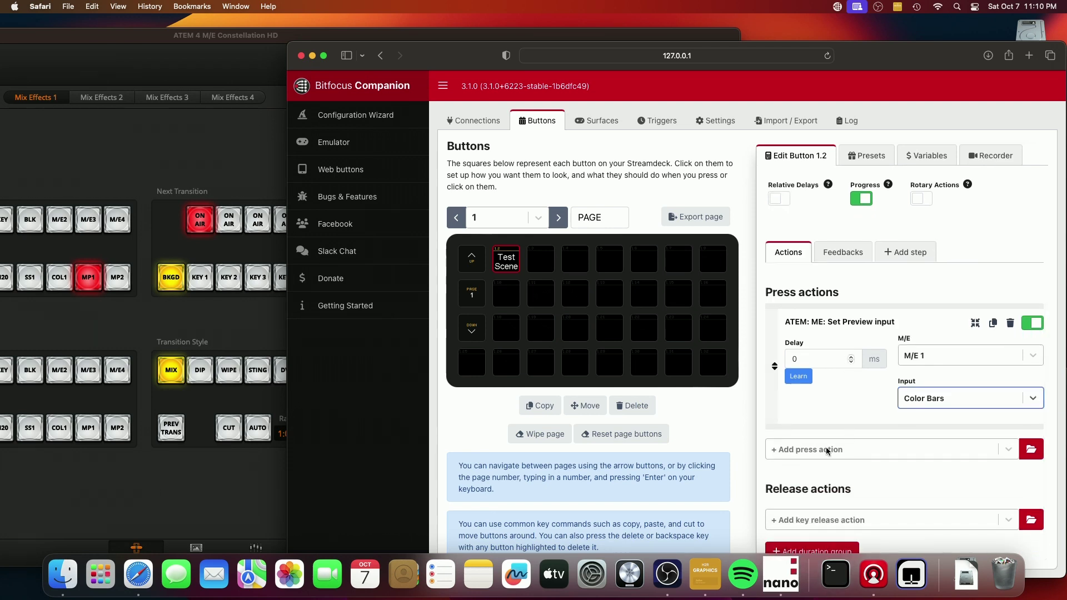
left_click(826, 451)
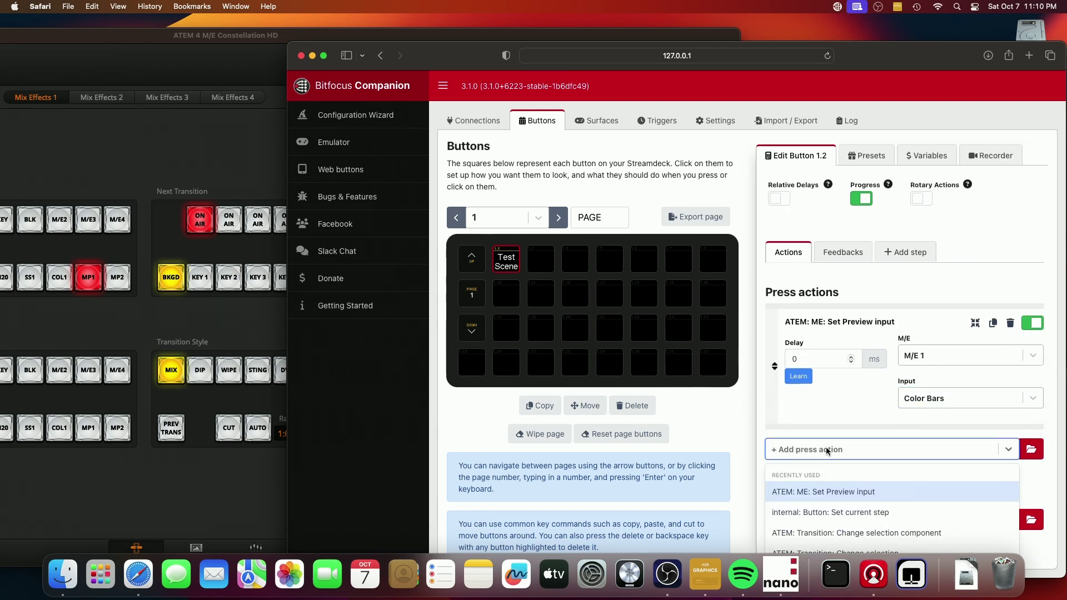
type("button")
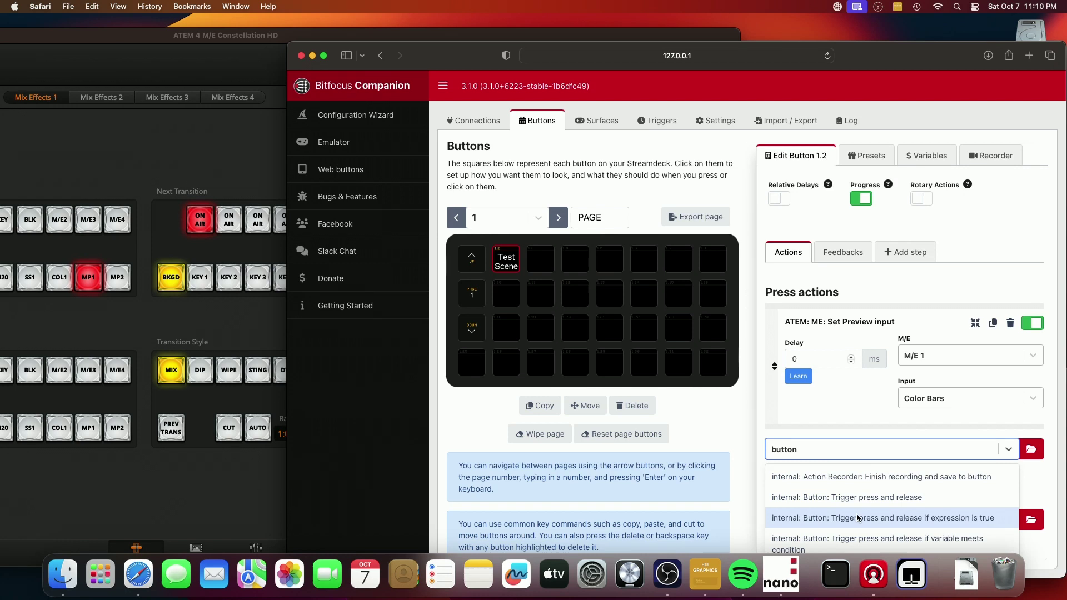
left_click(839, 497)
Point the Trigger press and release action to button 2 on page 99
scroll(897, 438, "down", 3)
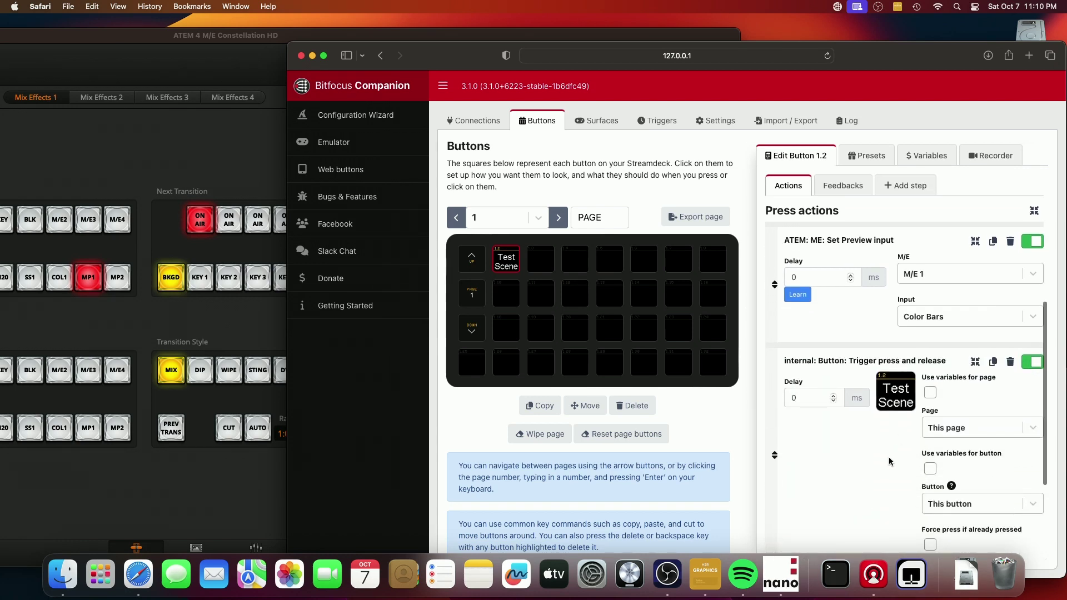
scroll(996, 494, "down", 1)
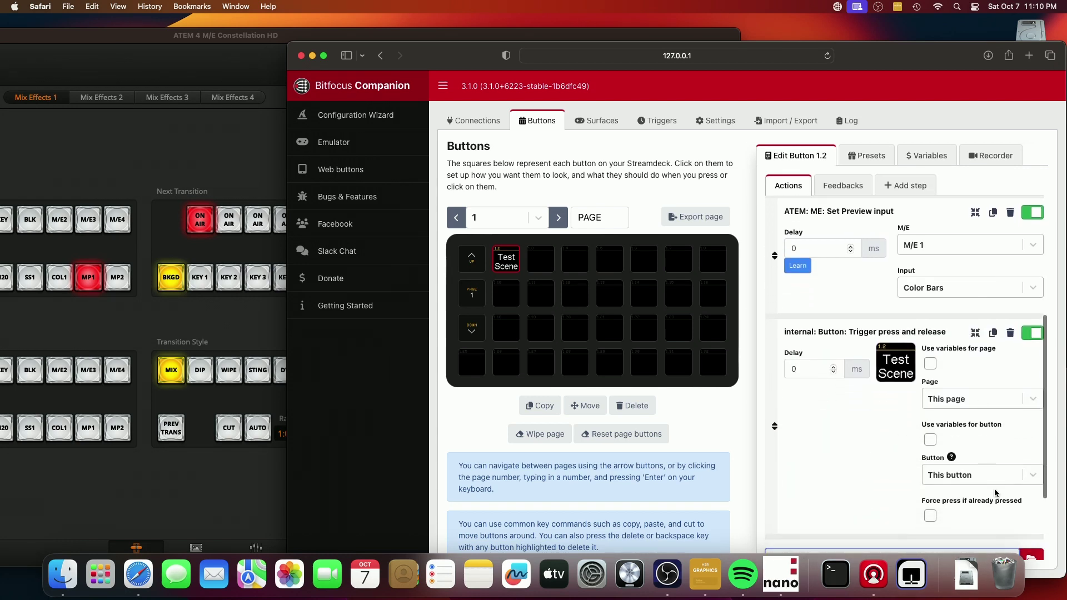
left_click(954, 412)
type("99")
key("Return")
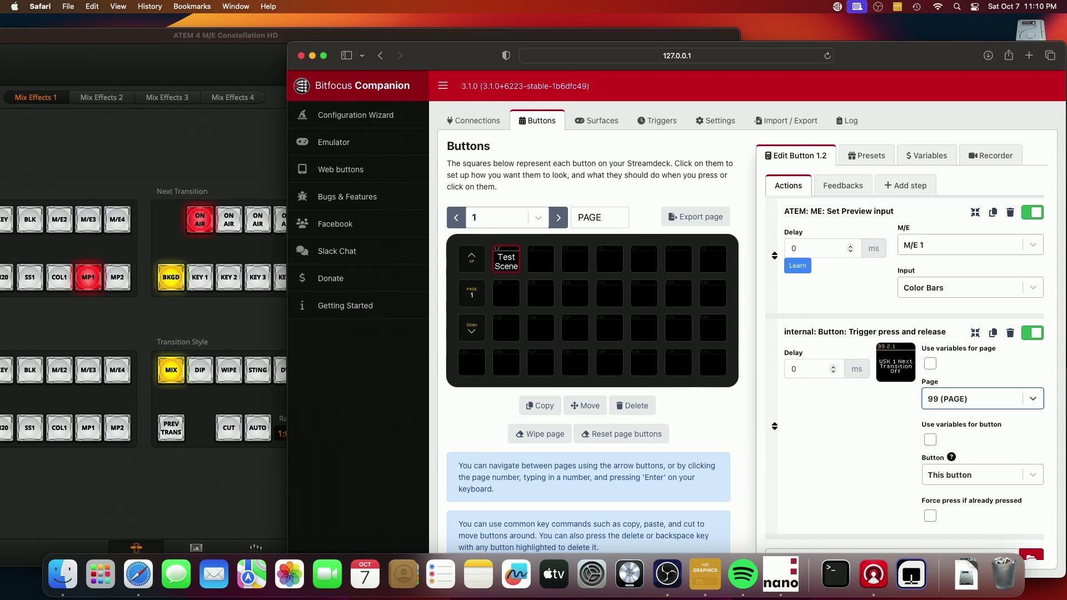
left_click(963, 477)
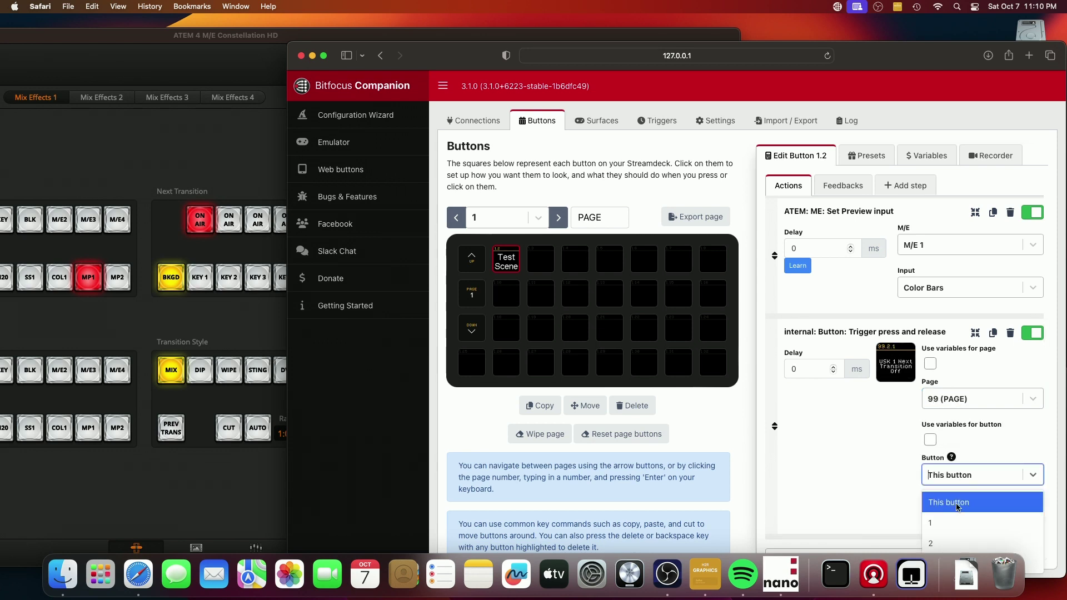
left_click(943, 543)
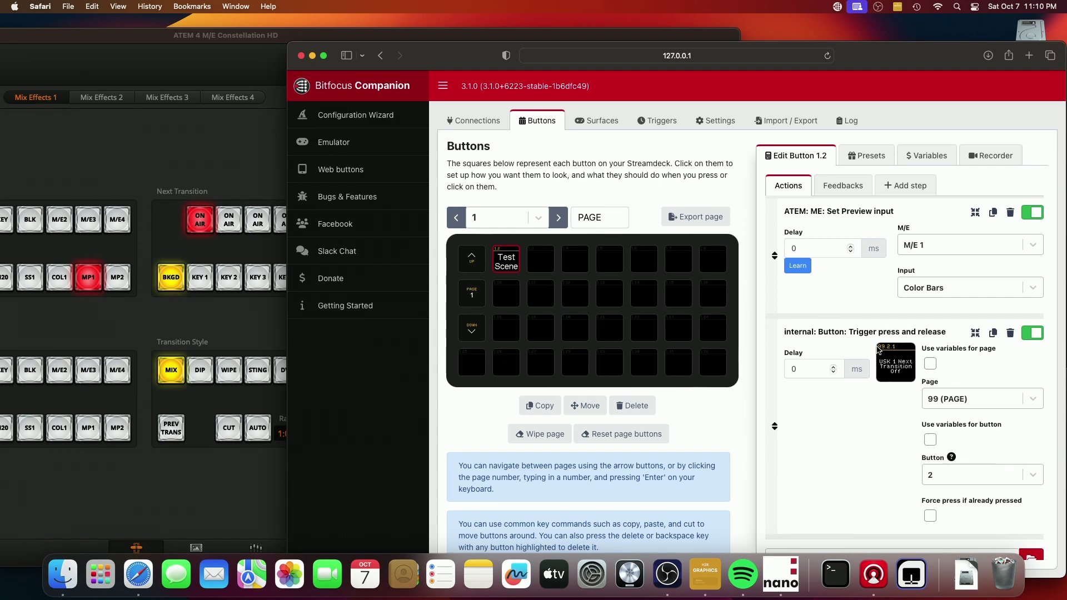
Add an "ATEM: ME: Perform AUTO transition" press action for M/E 1 to the Test Scene button
scroll(878, 349, "up", 5)
scroll(872, 384, "down", 7)
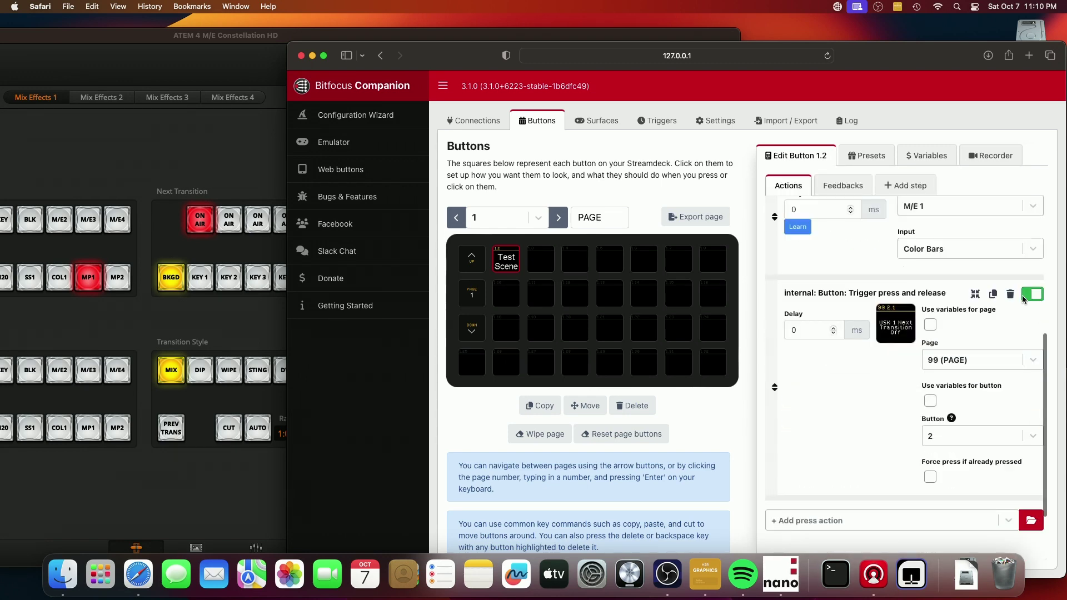
left_click(841, 523)
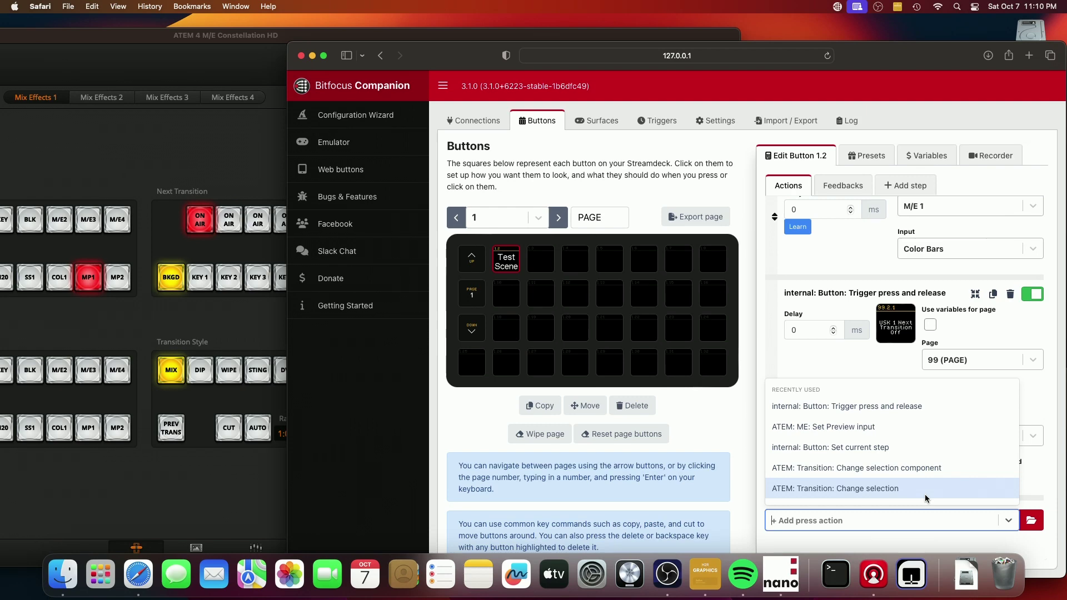
type("atem")
left_click(790, 454)
scroll(819, 465, "down", 5)
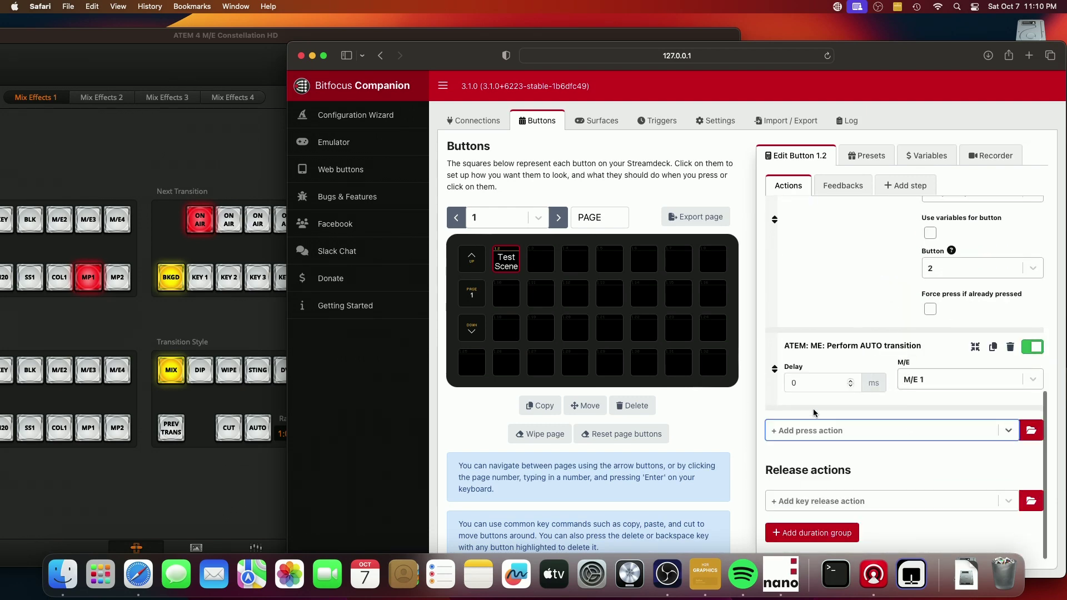
Review the Test Scene button's press actions and run a test press of the button
scroll(908, 295, "up", 2)
scroll(908, 294, "up", 4)
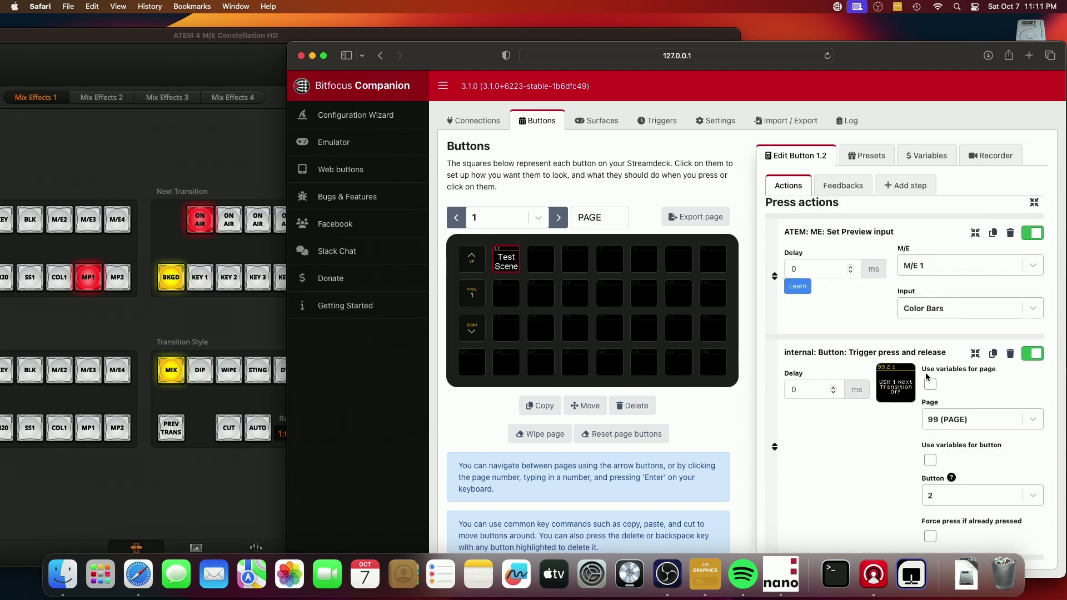
scroll(926, 377, "down", 3)
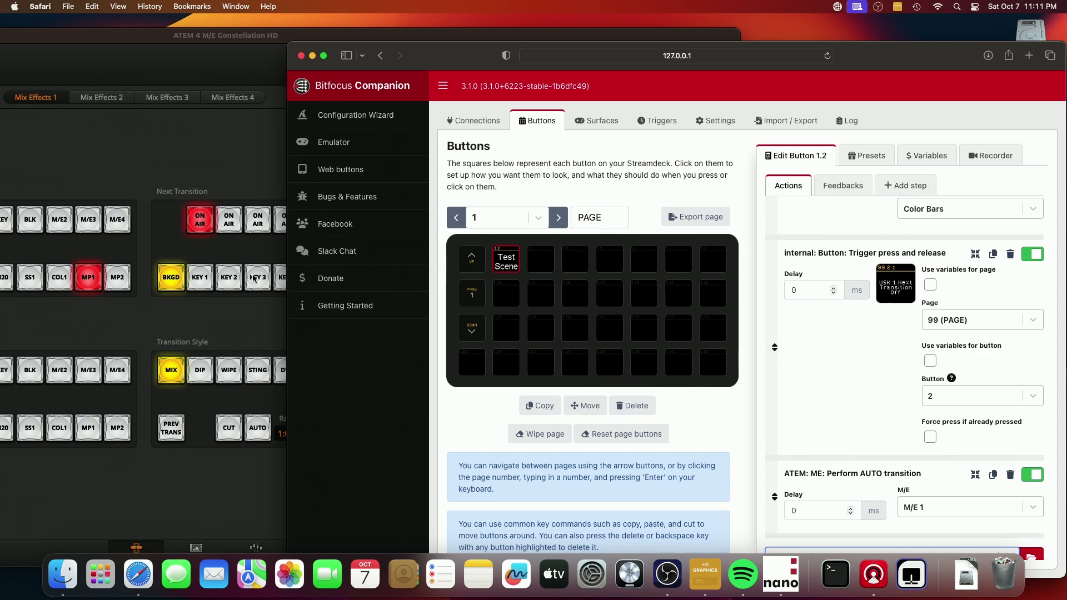
scroll(797, 431, "up", 4)
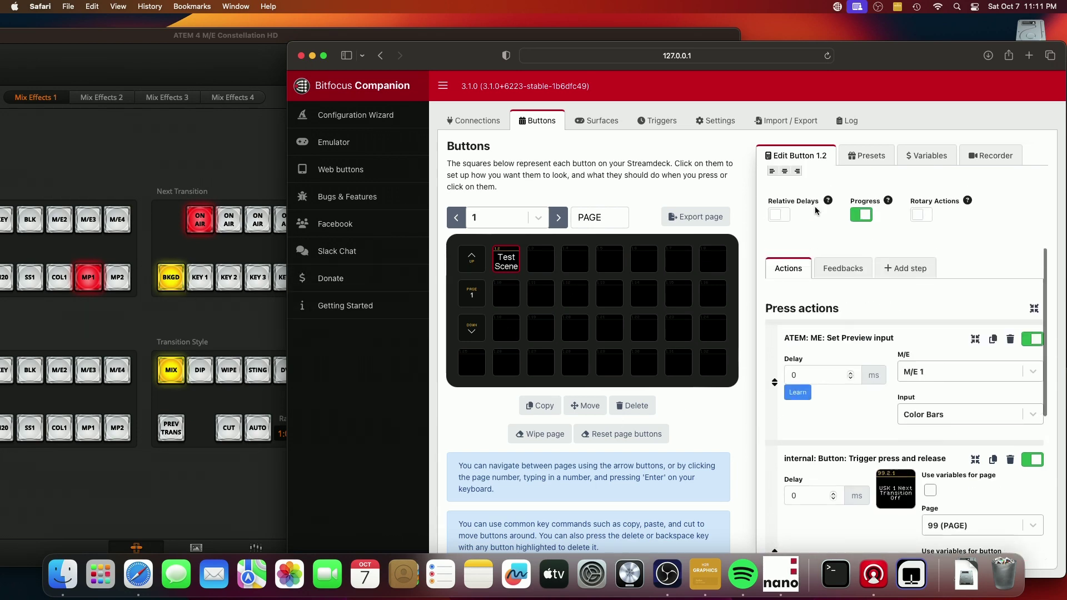
scroll(794, 287, "up", 4)
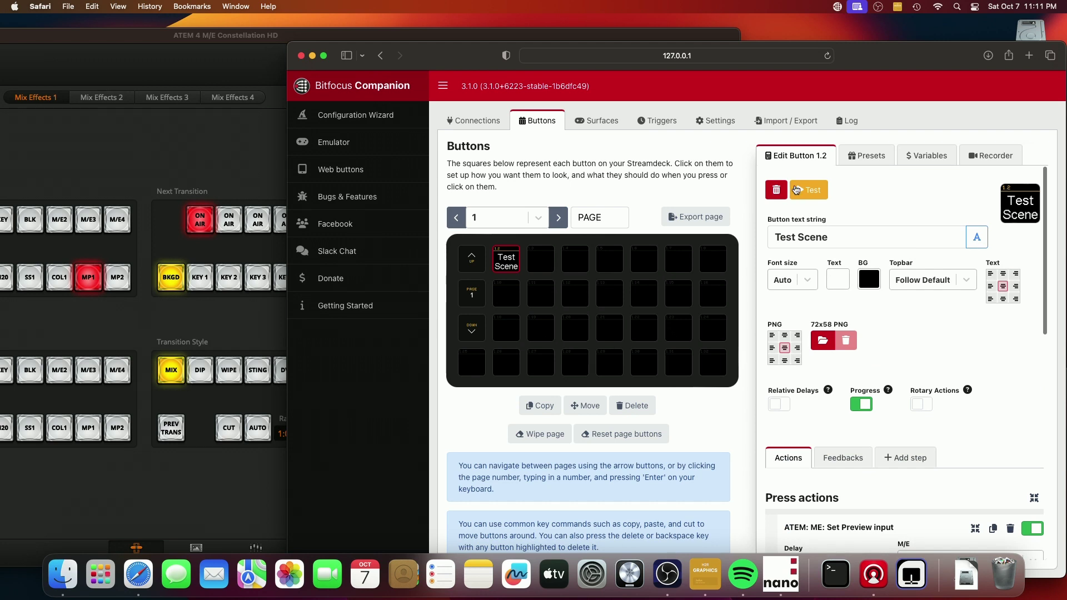
left_click(810, 195)
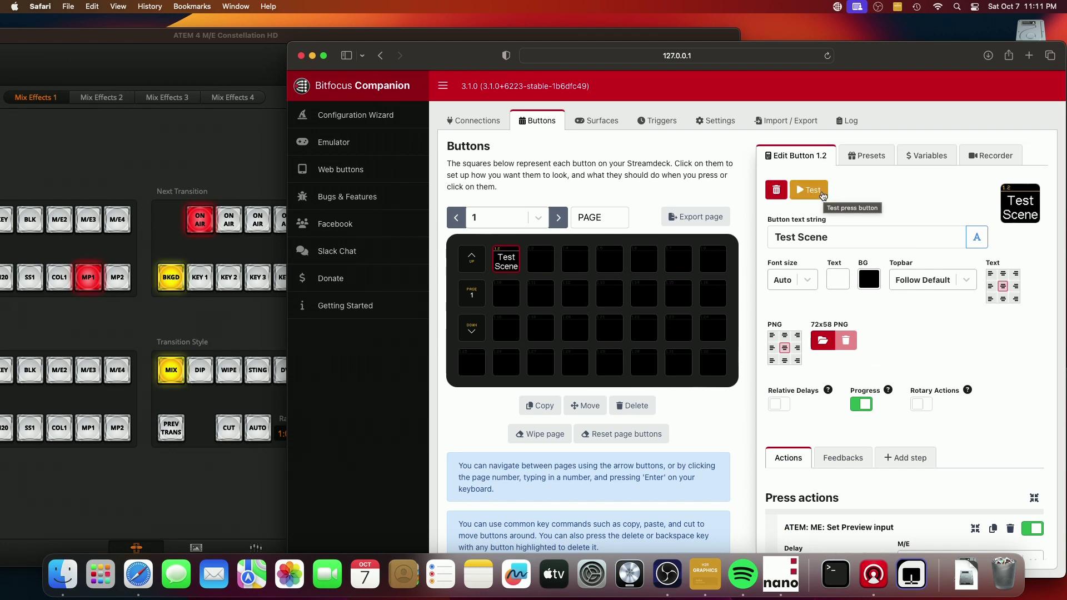
Set the delay of the Perform AUTO transition action to 100 ms and test the Test Scene button
scroll(882, 401, "down", 5)
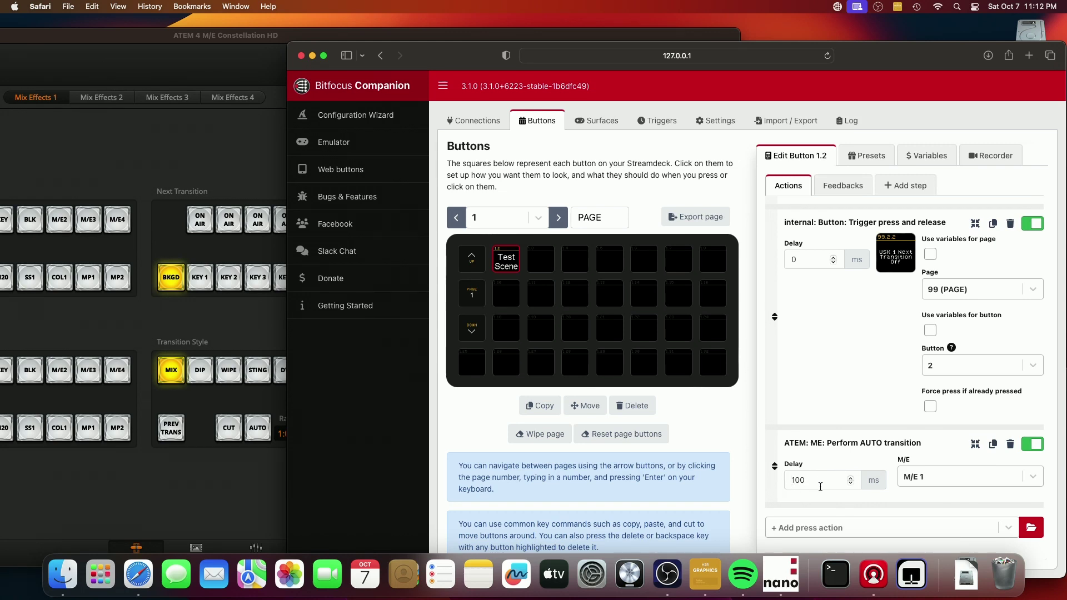
left_click_drag(847, 220, 888, 213)
left_click(888, 213)
scroll(840, 368, "up", 10)
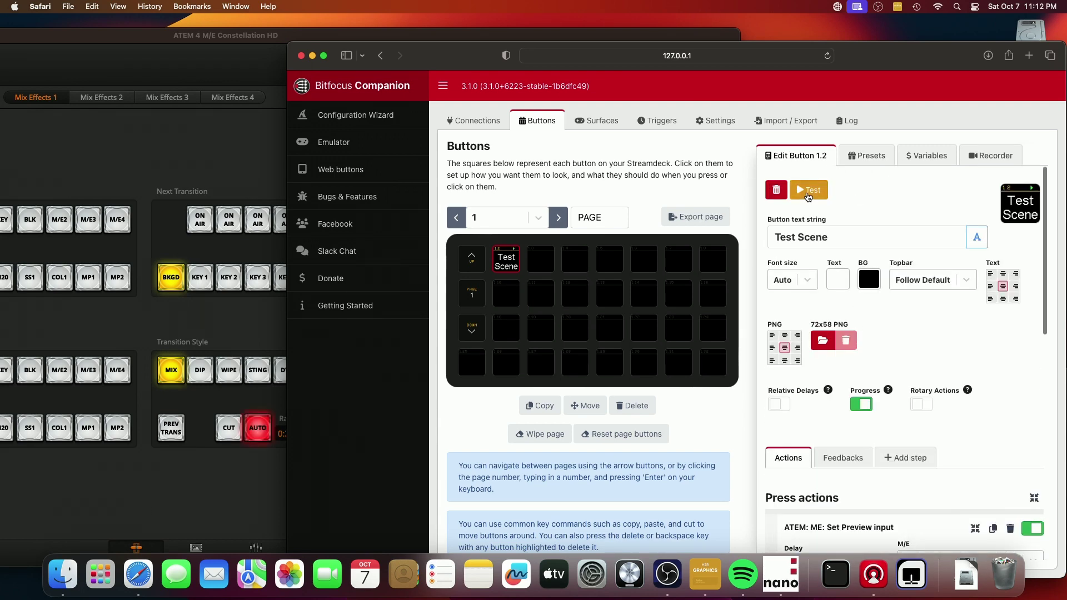
Change the Trigger press and release action to target button 1 on page 99
scroll(884, 356, "down", 8)
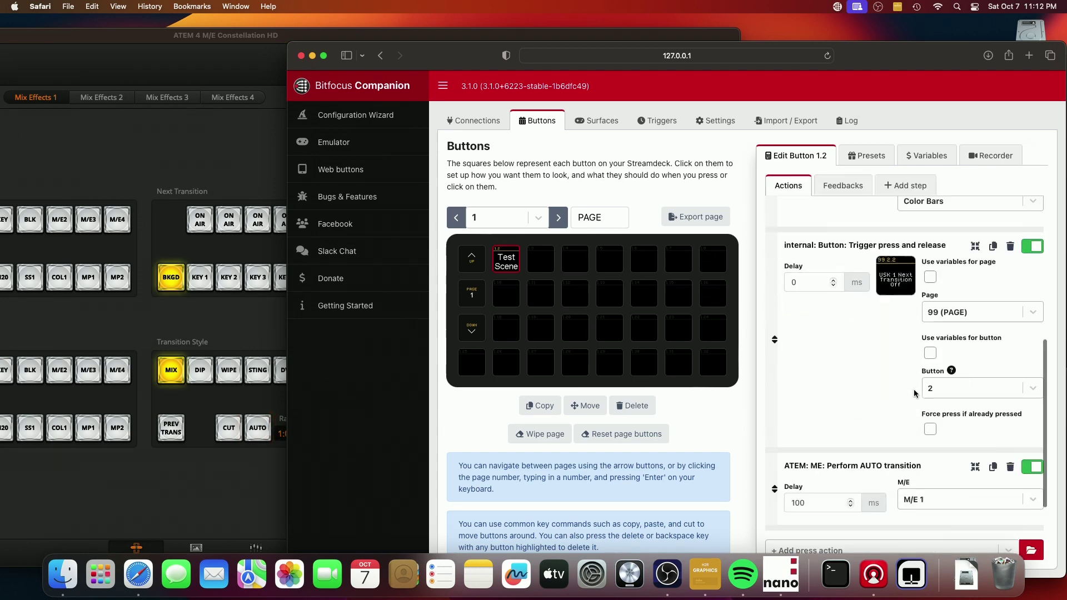
scroll(910, 337, "up", 2)
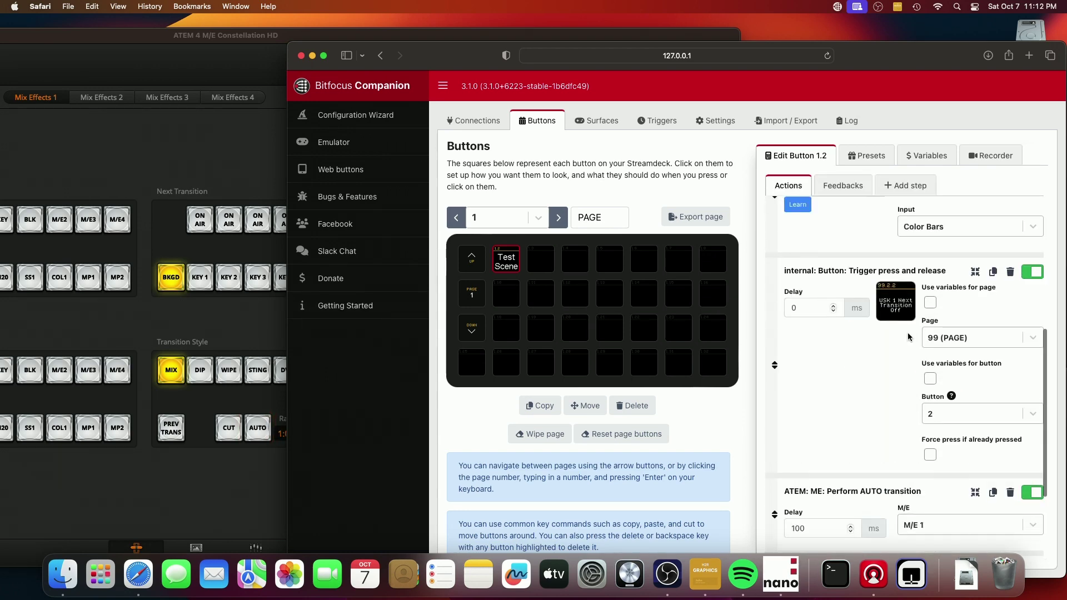
left_click(954, 416)
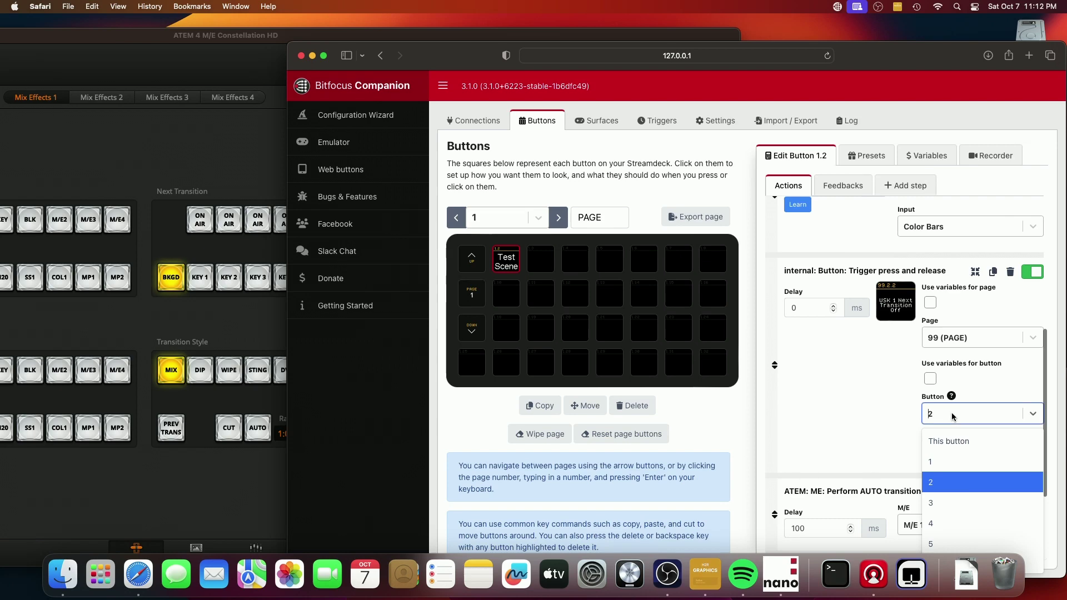
left_click(941, 467)
left_click(845, 427)
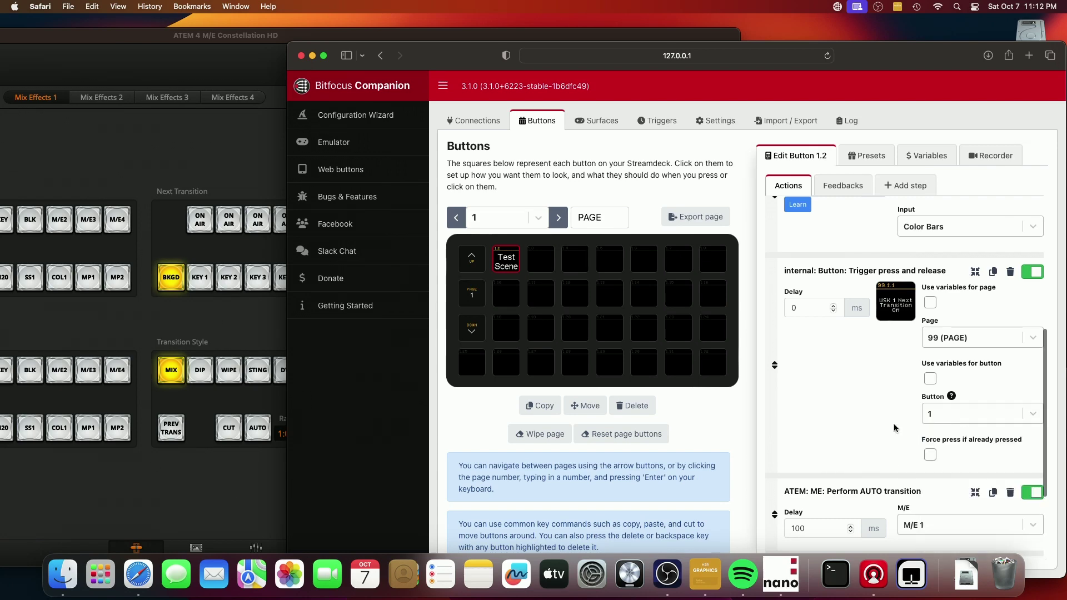
scroll(895, 428, "up", 8)
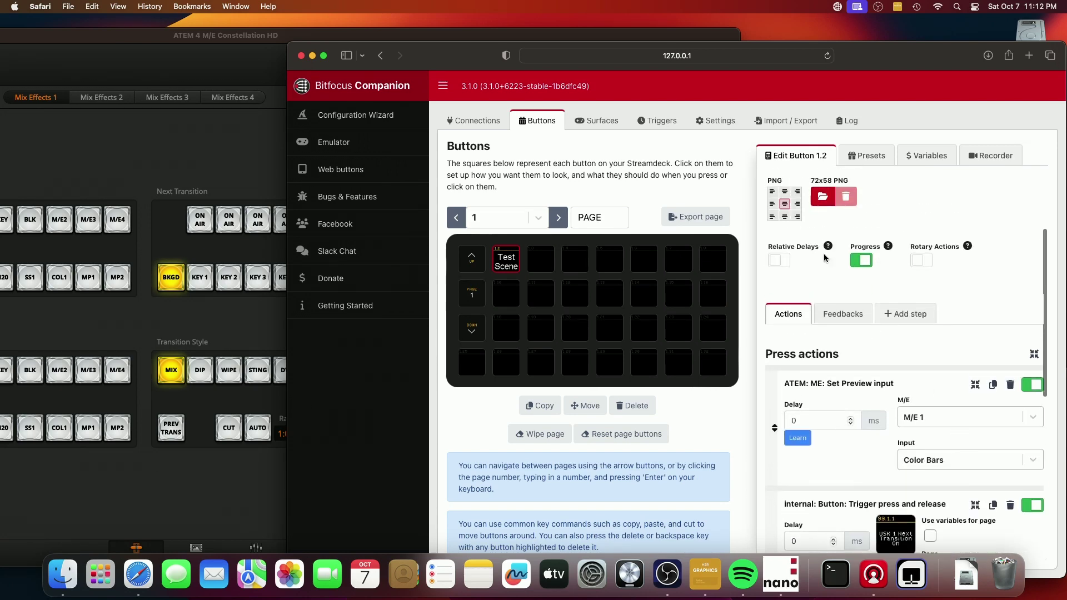
Run repeated test presses of the Test Scene button to check how Key 1 behaves with the next transition
scroll(822, 186, "up", 5)
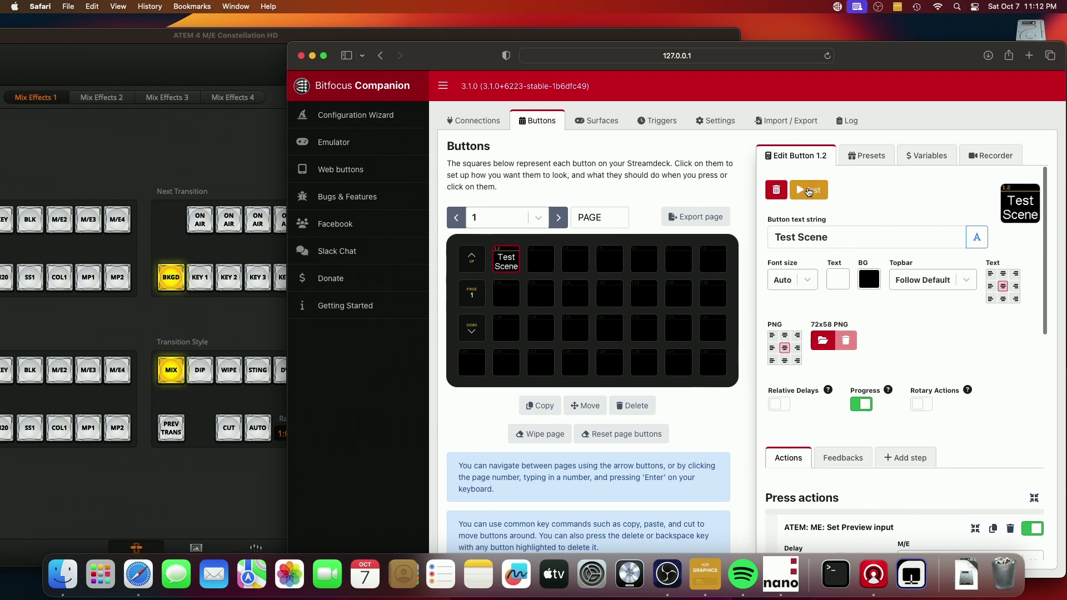
left_click(809, 191)
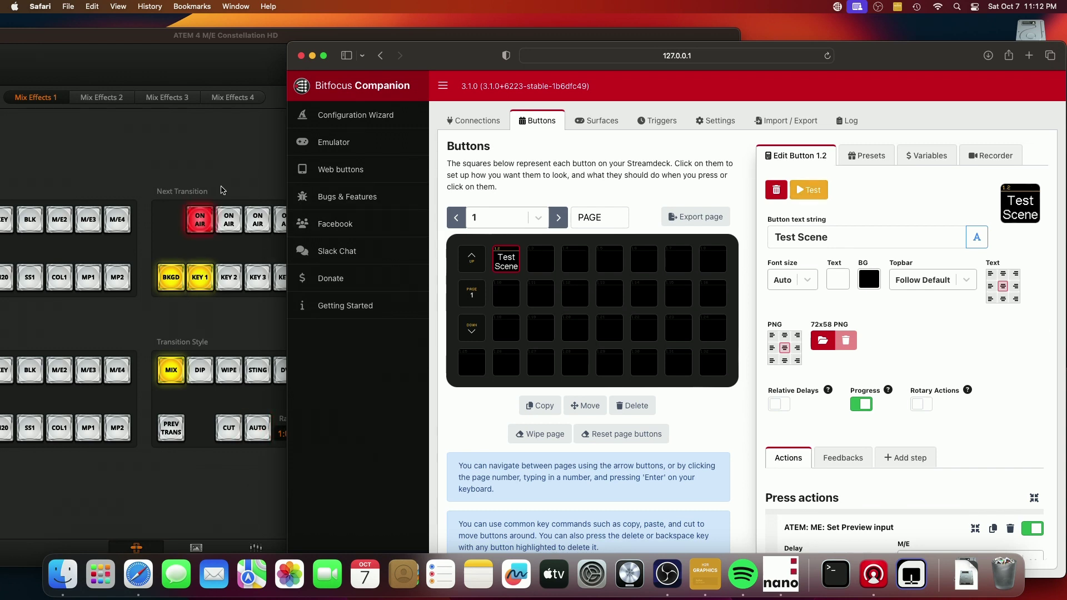
left_click(805, 196)
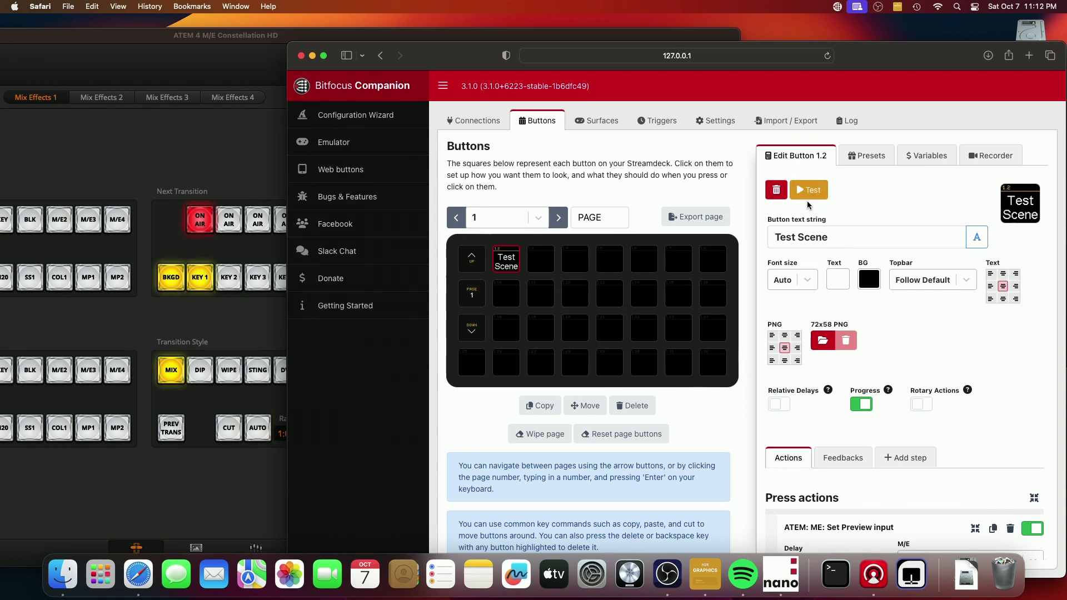
scroll(911, 523, "down", 6)
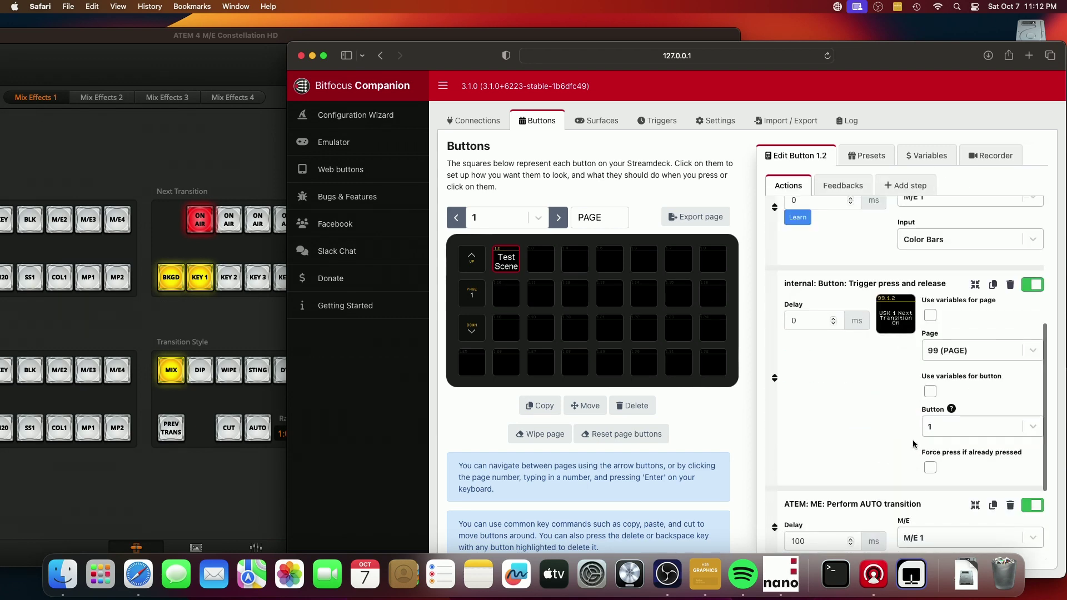
scroll(913, 445, "up", 8)
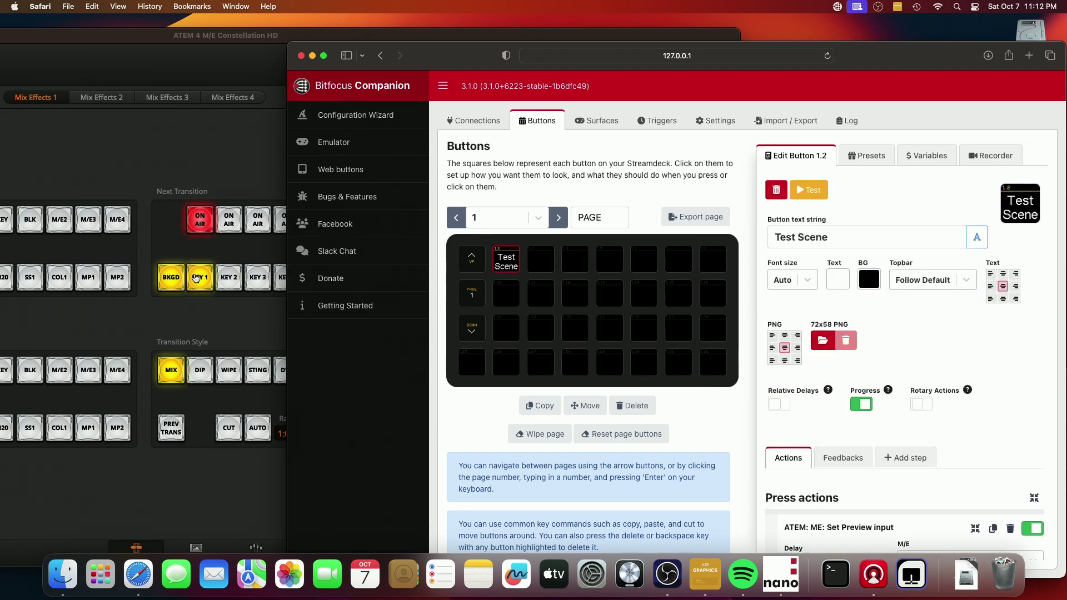
left_click(815, 195)
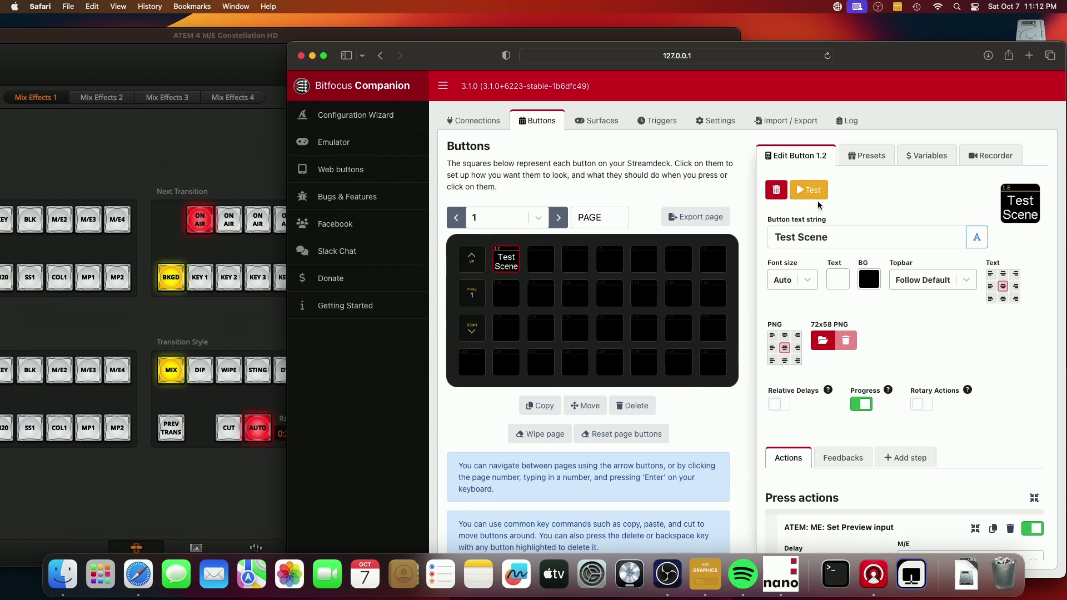
left_click(807, 194)
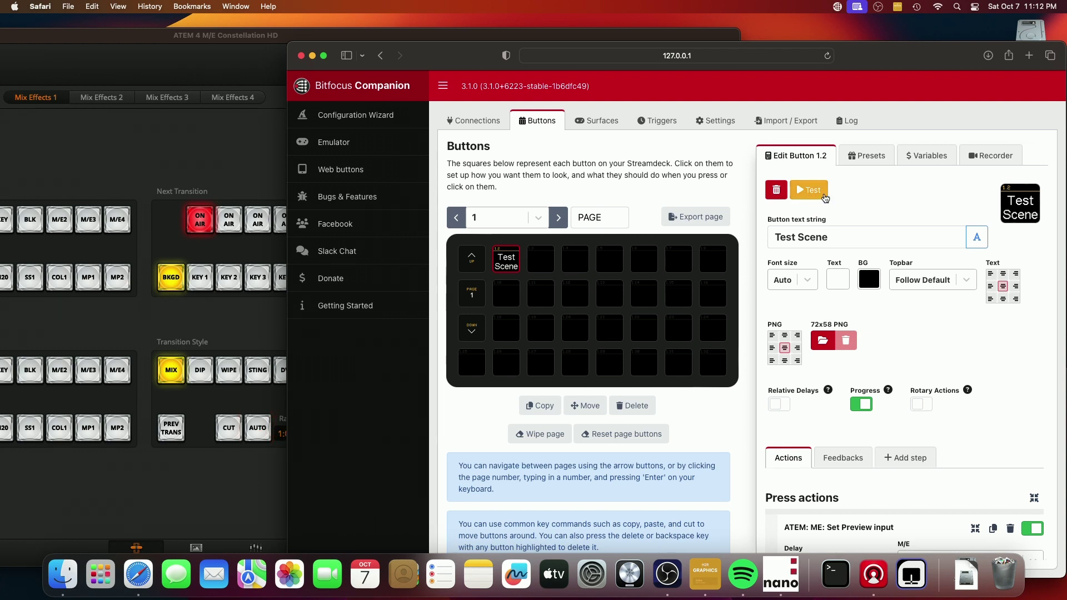
left_click(825, 196)
left_click(819, 195)
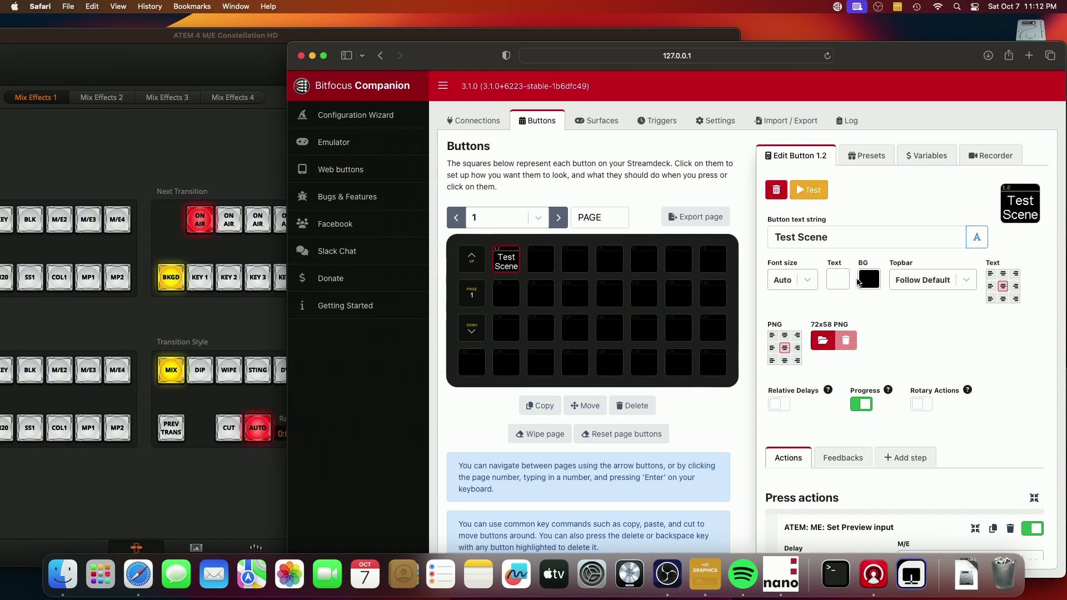
Change the Trigger press and release action to target button 2 on page 99 and test the Test Scene button
scroll(858, 283, "down", 10)
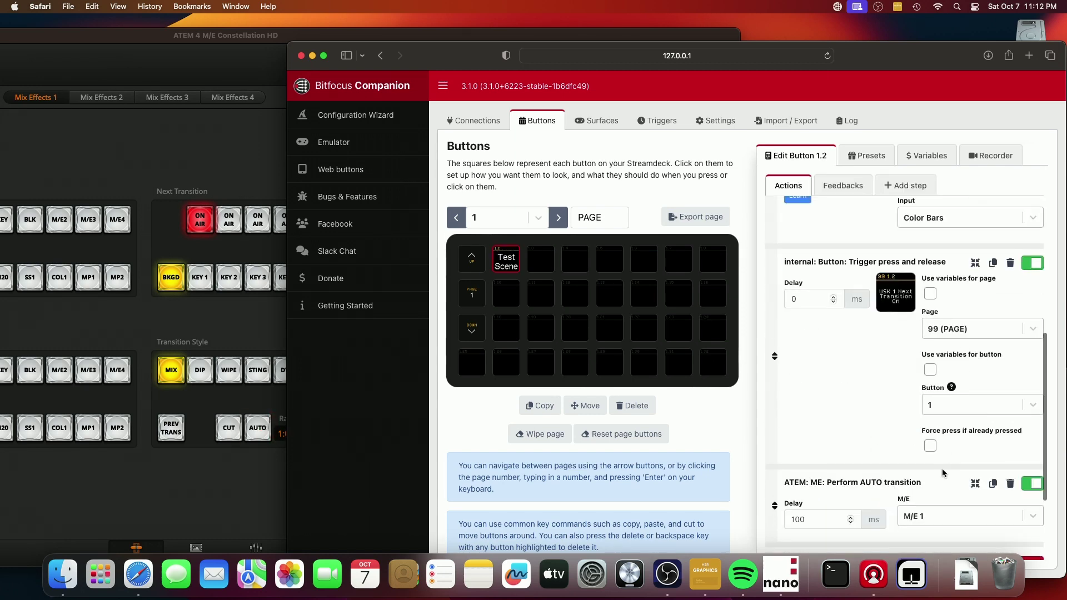
left_click(956, 405)
left_click(942, 474)
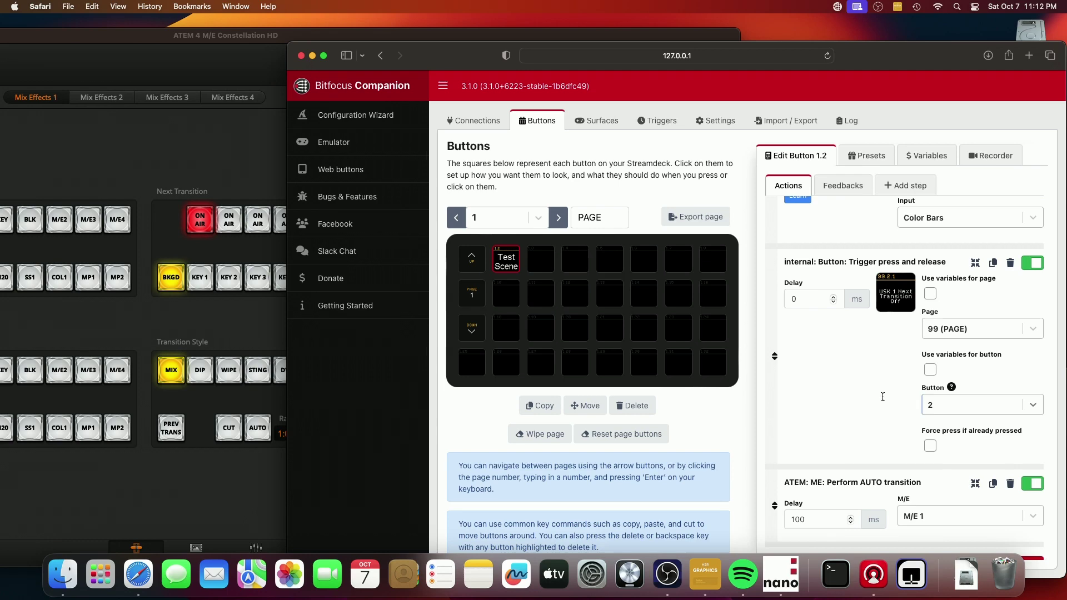
scroll(882, 397, "up", 10)
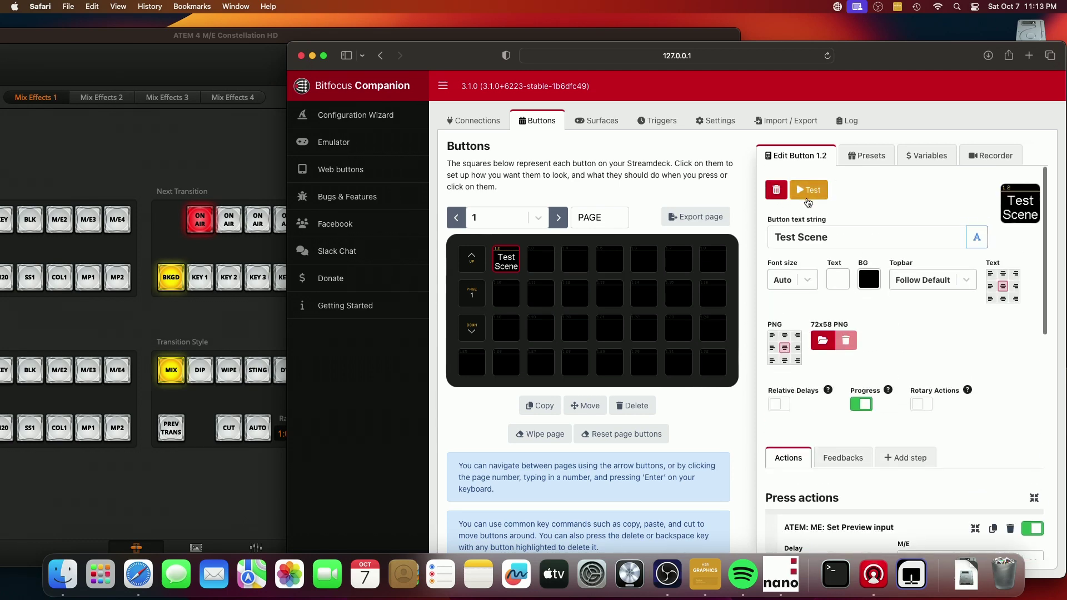
left_click(811, 197)
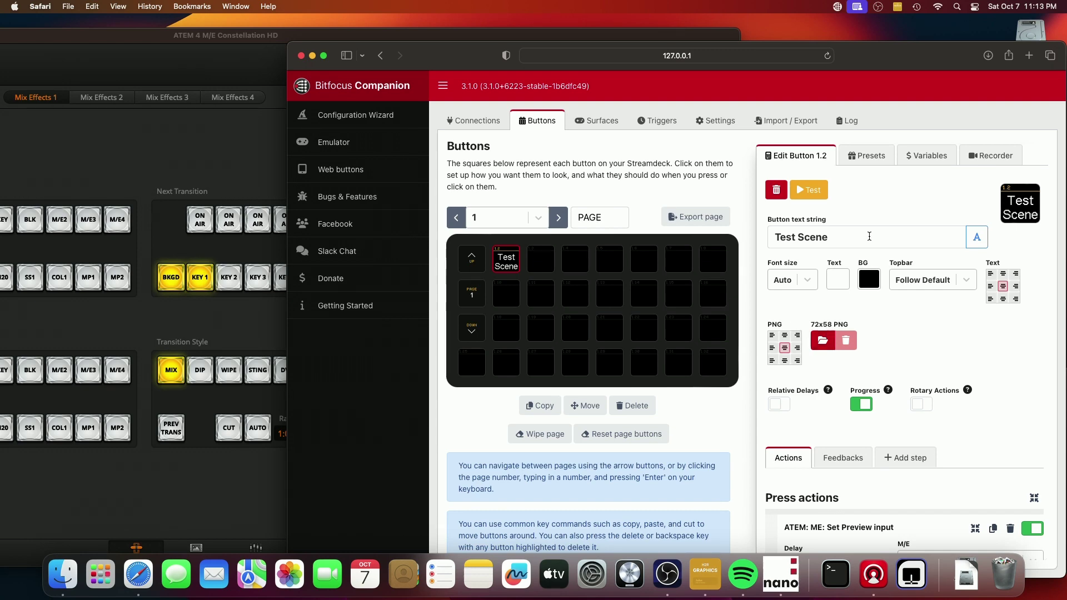
Switch to ATEM Software Control, toggle upstream Key 1 on air on Mix Effects 1, and return to Companion
left_click(209, 143)
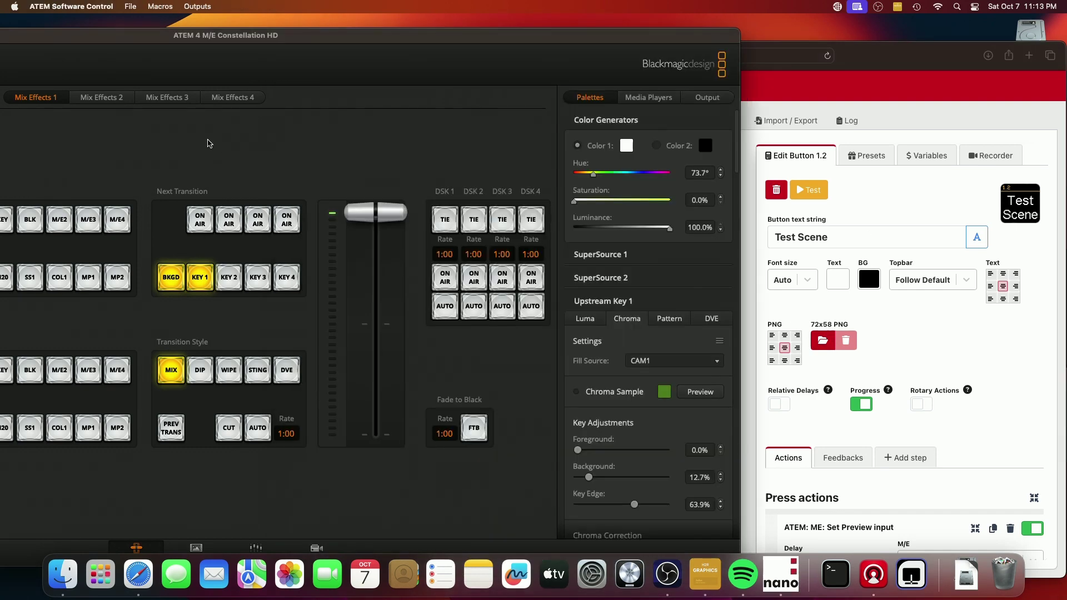
left_click(199, 221)
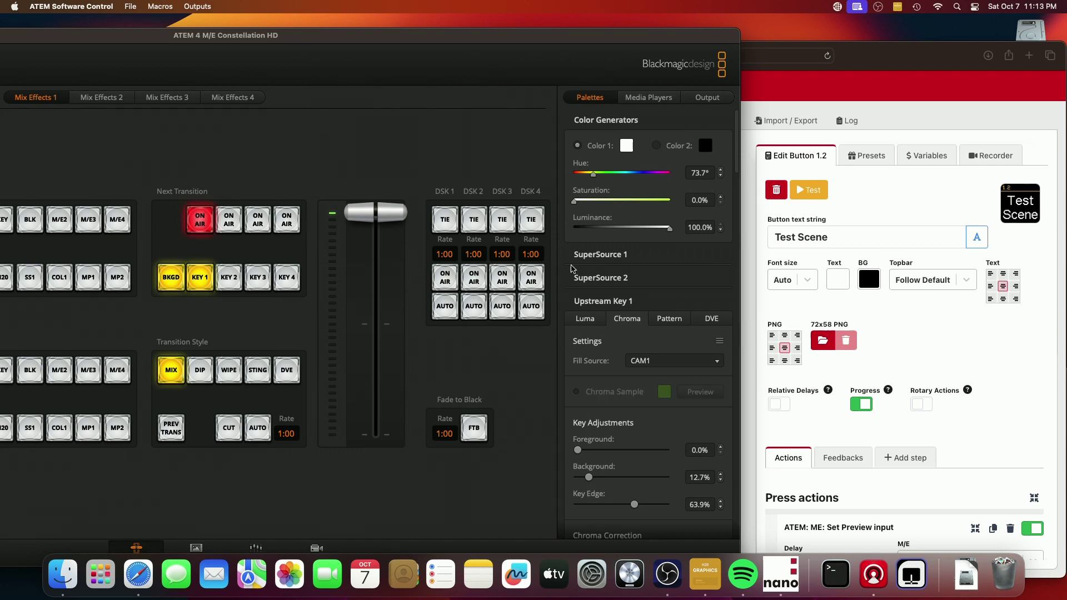
left_click(930, 218)
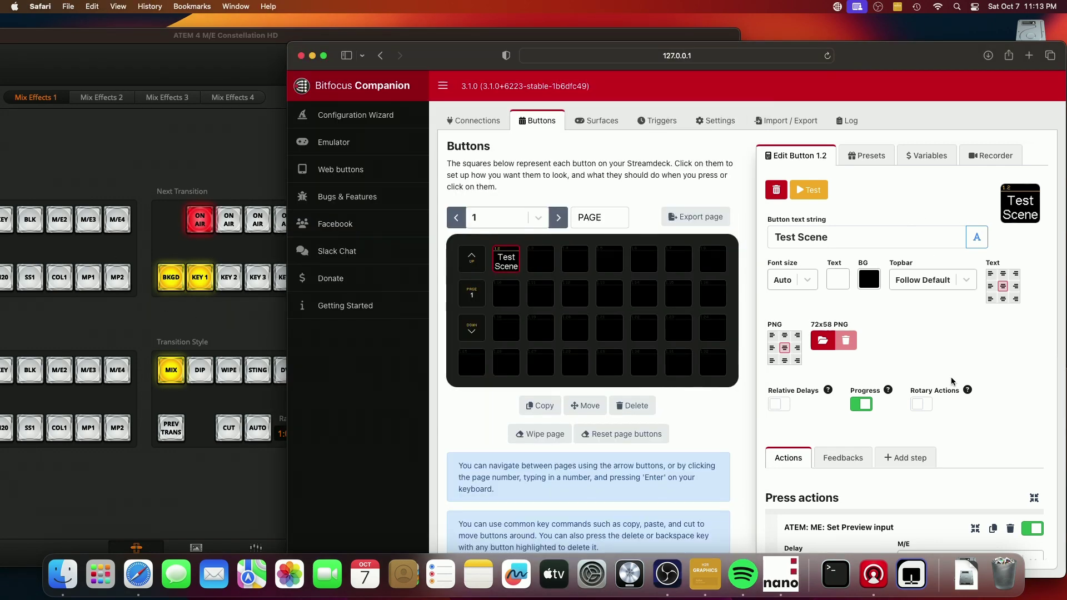
Test the Test Scene button several times with the Key 1 off action and review its press actions
left_click(813, 192)
scroll(824, 420, "down", 7)
scroll(861, 411, "up", 3)
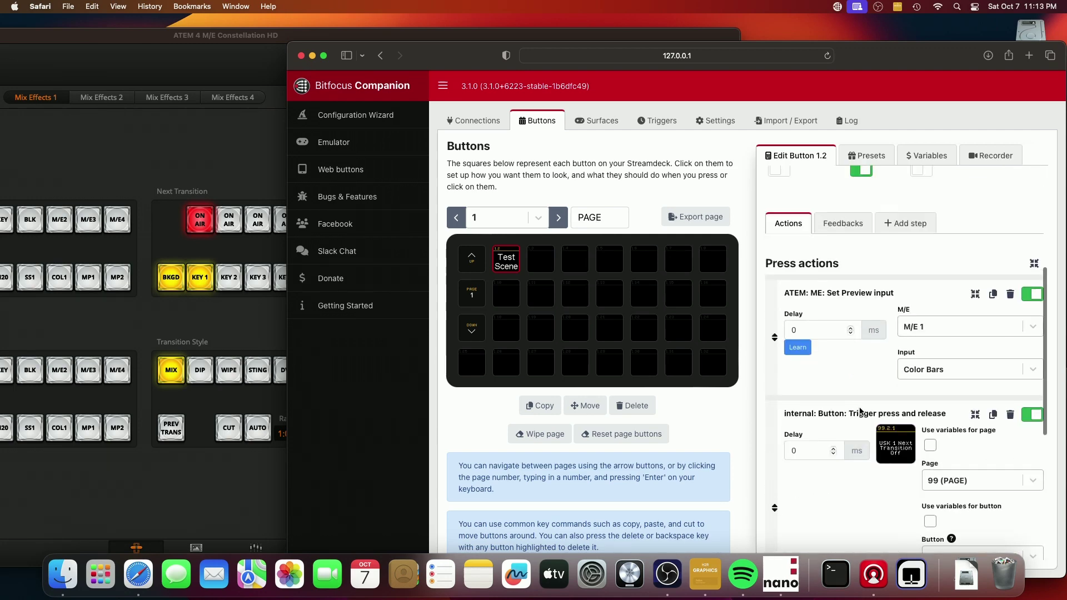
scroll(861, 411, "up", 5)
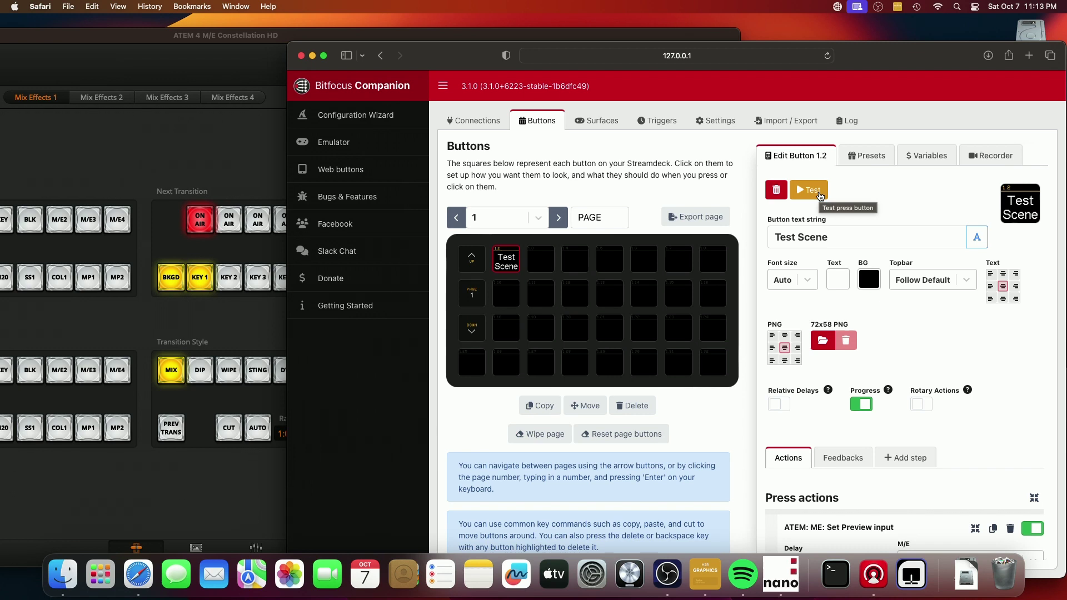
left_click(820, 195)
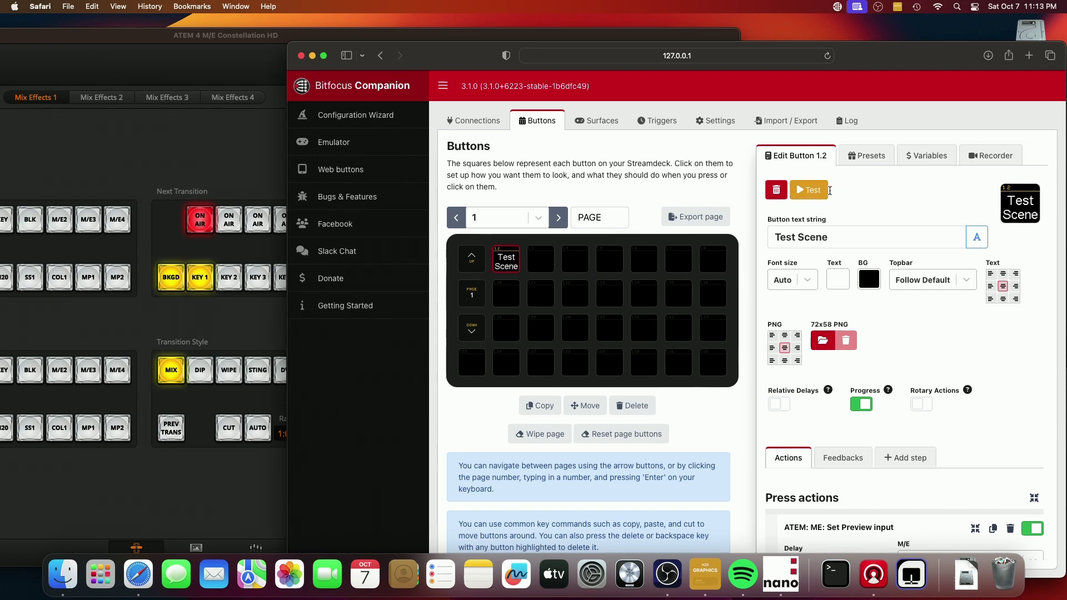
left_click(819, 195)
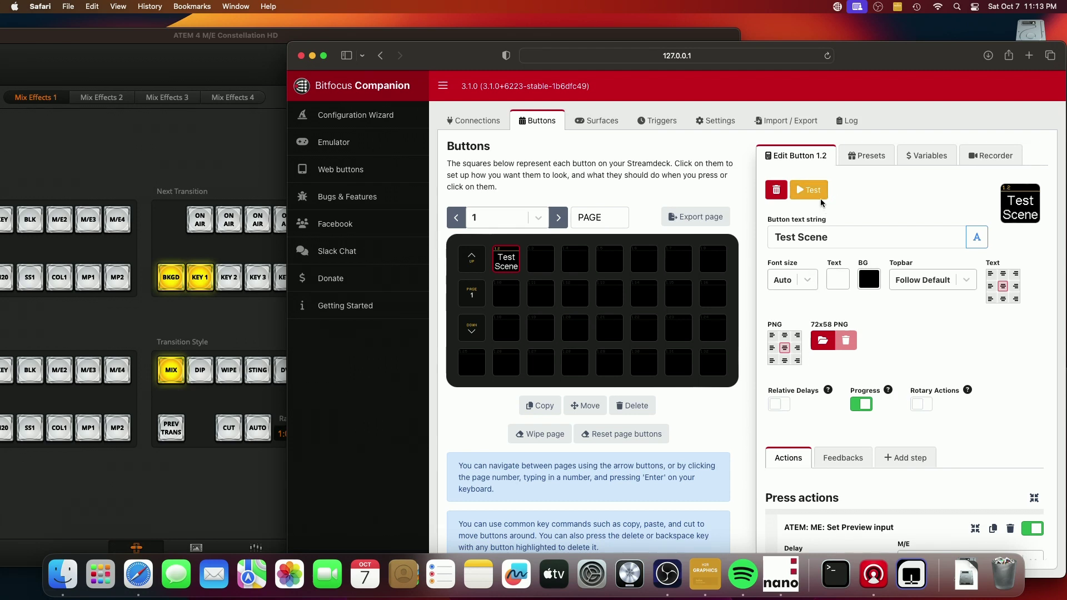
left_click(821, 191)
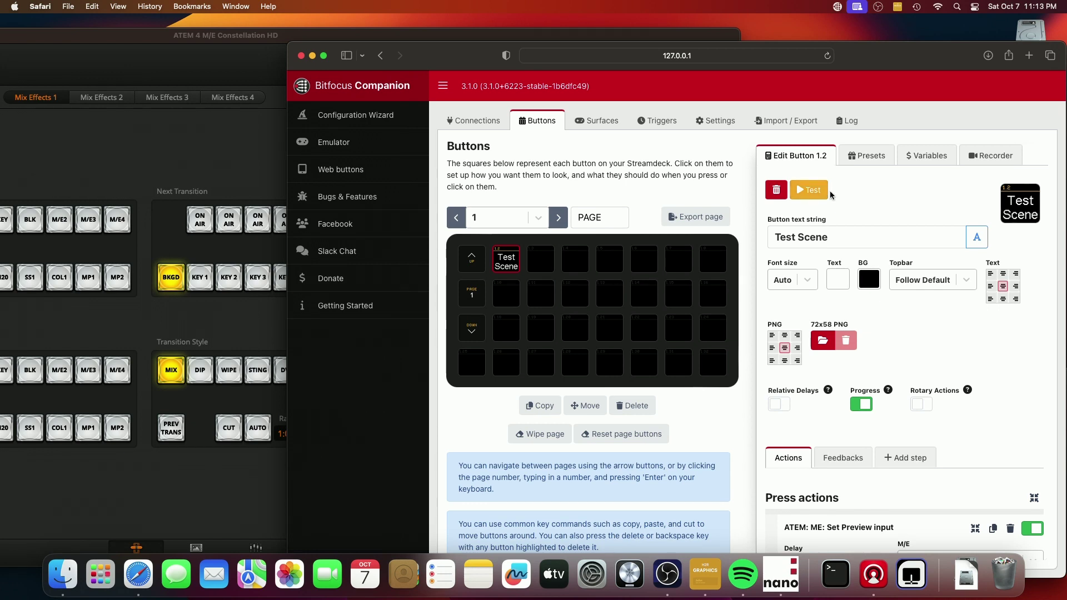
Check the USK 1 Key On and Key Off entries among the triggers and return to the button grid
left_click(655, 122)
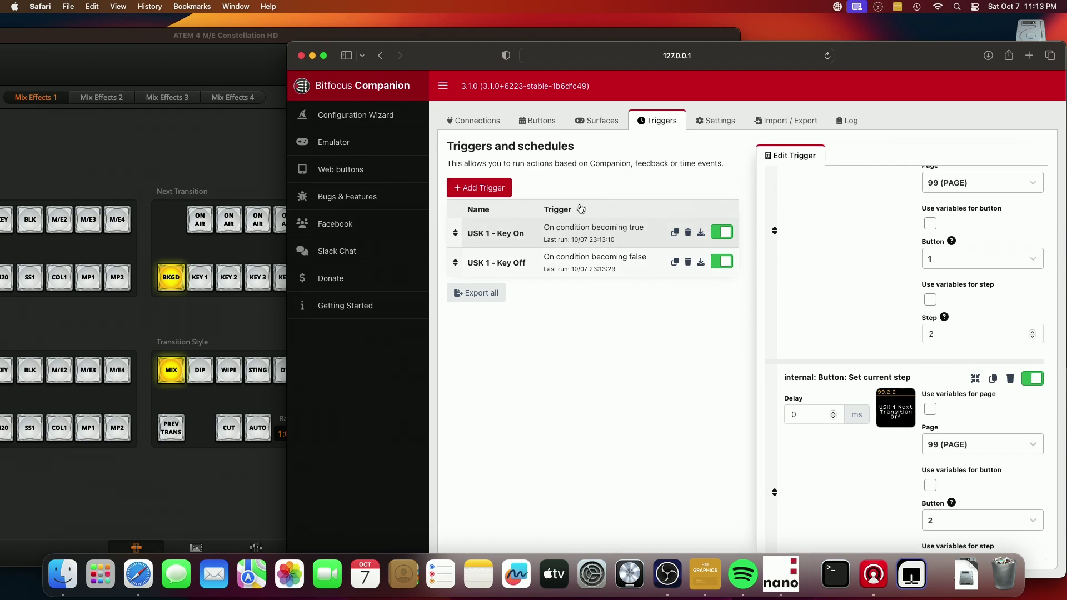
right_click(572, 243)
left_click(535, 121)
left_click(535, 120)
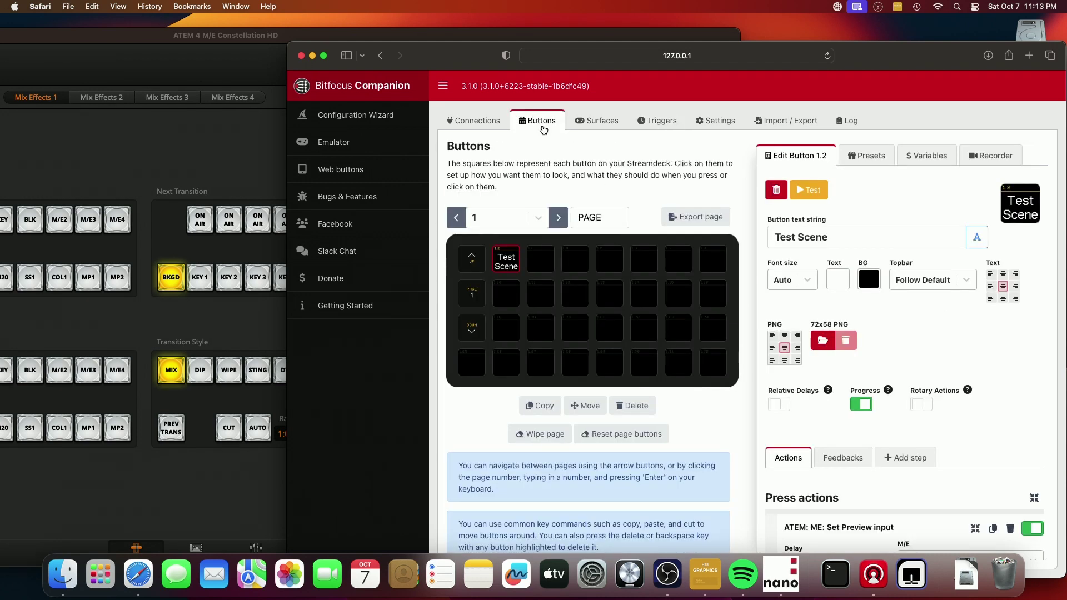
Go to button page 99 and inspect the USK 1 Next Transition On and USK 1 Next Transition Off buttons
left_click(497, 225)
type("99")
key("Return")
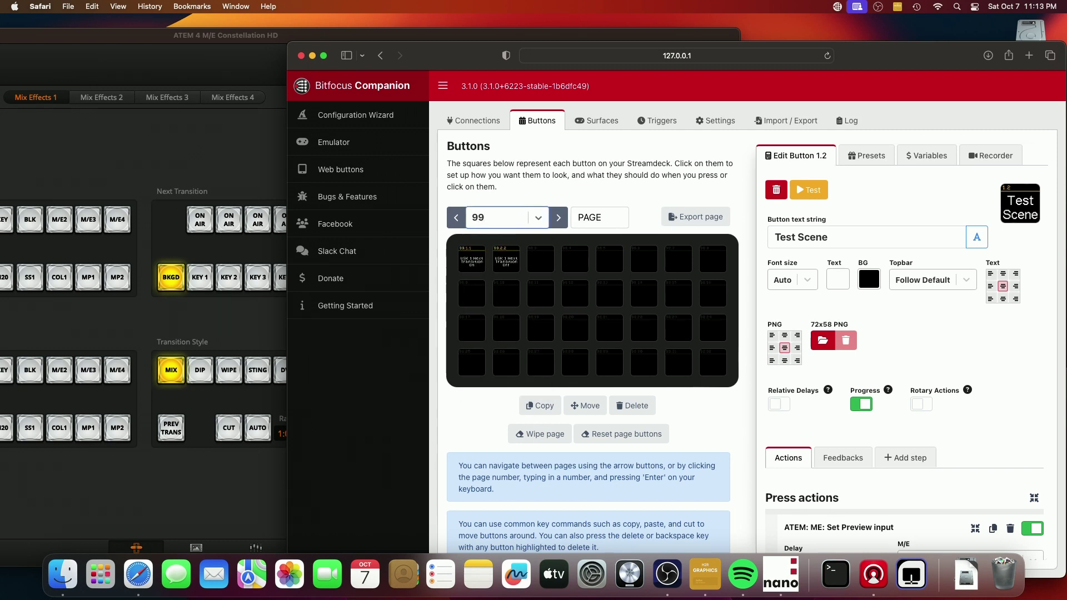
left_click(471, 259)
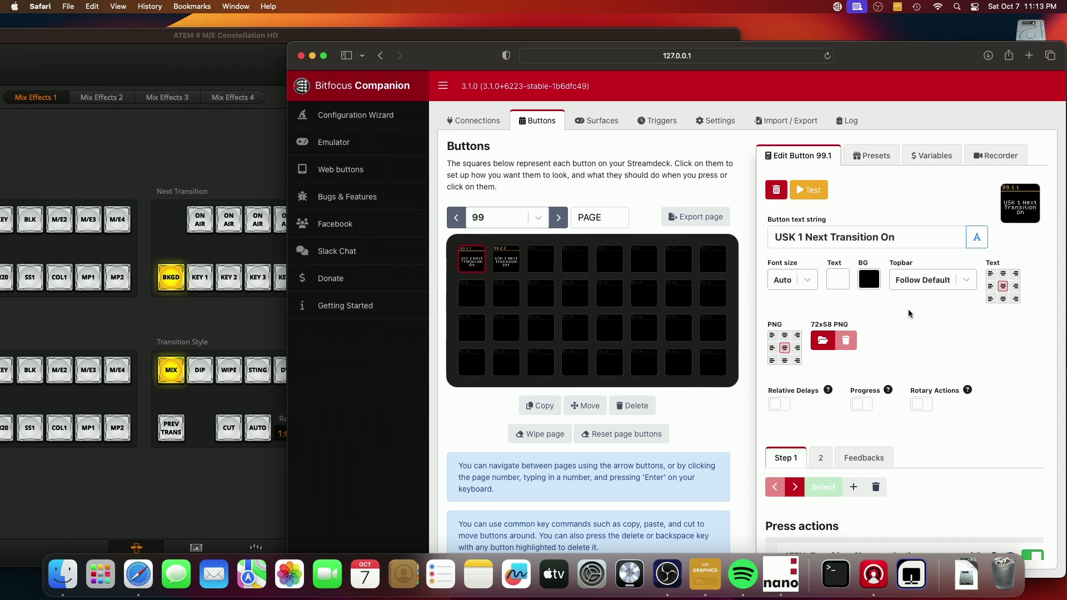
left_click(503, 261)
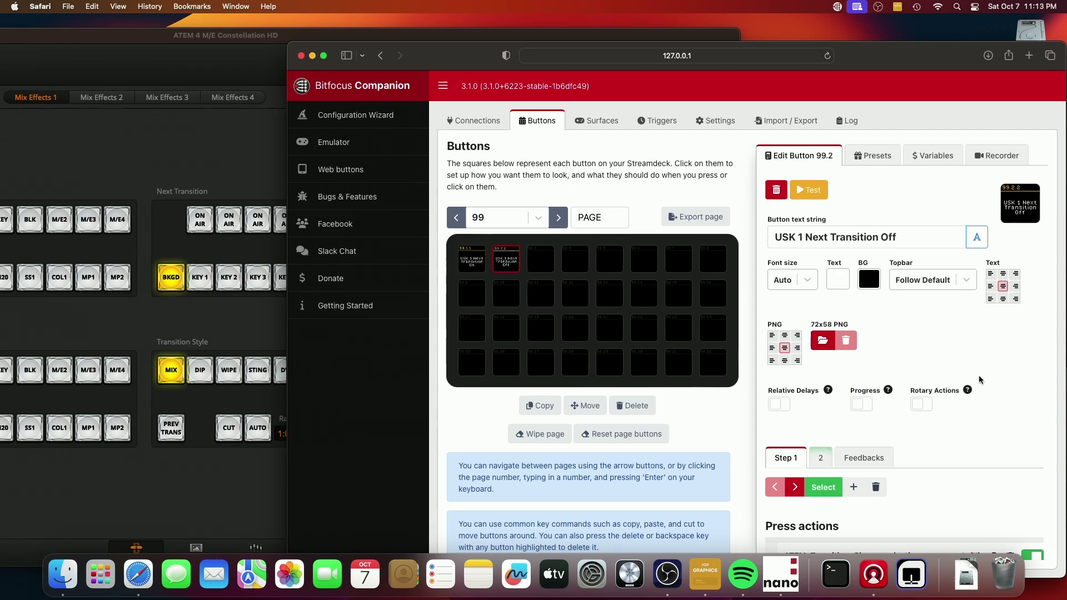